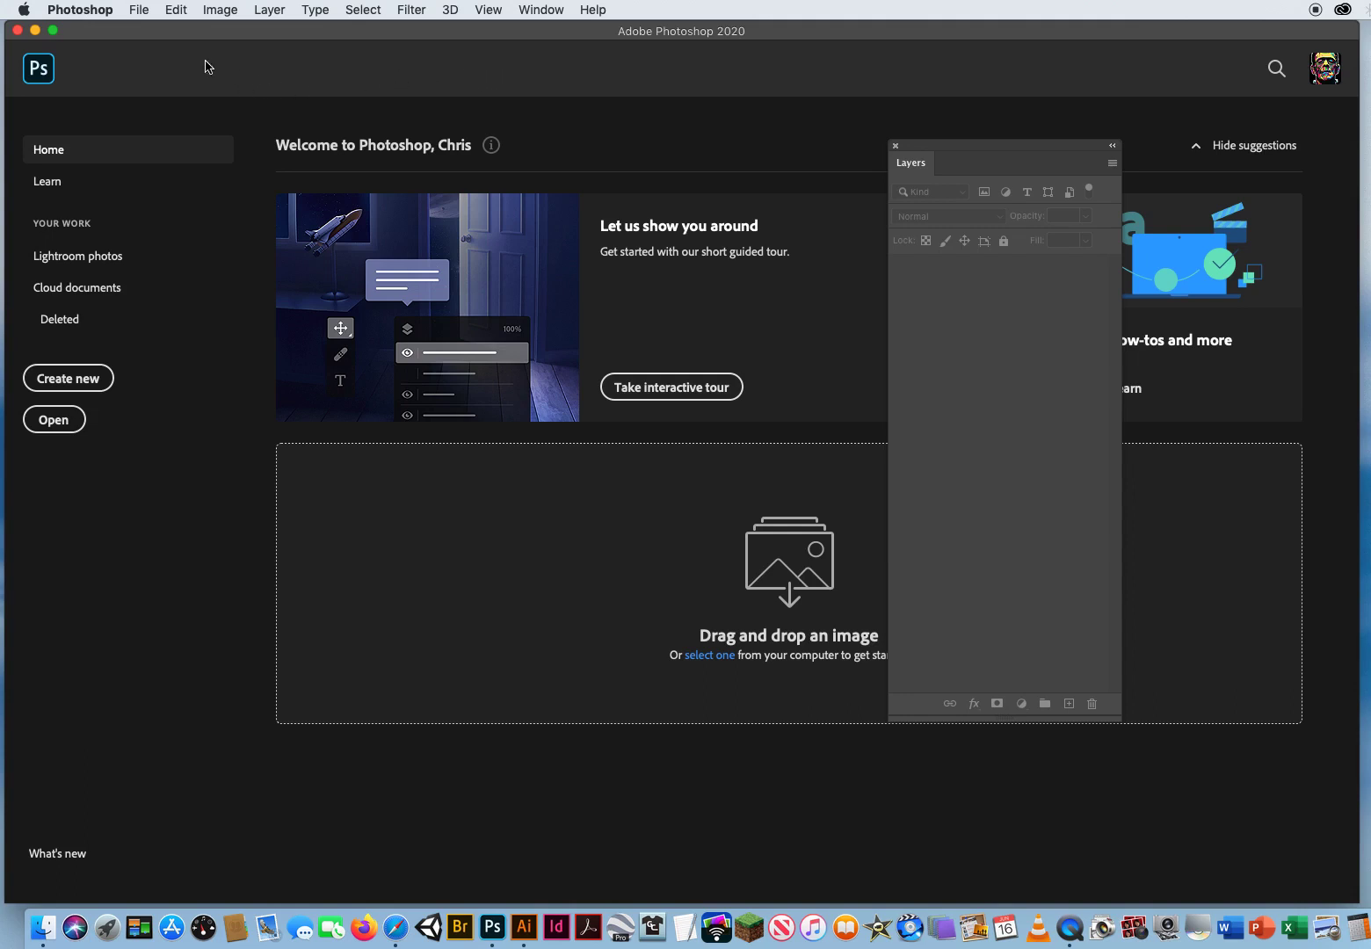
# - Open 1 ColoringLucyOriginal.jpg from the 2 Color THIS Lucy Pic AGAIN folder, view the full-colour original unobstructed, and close it
pyautogui.click(139, 10)
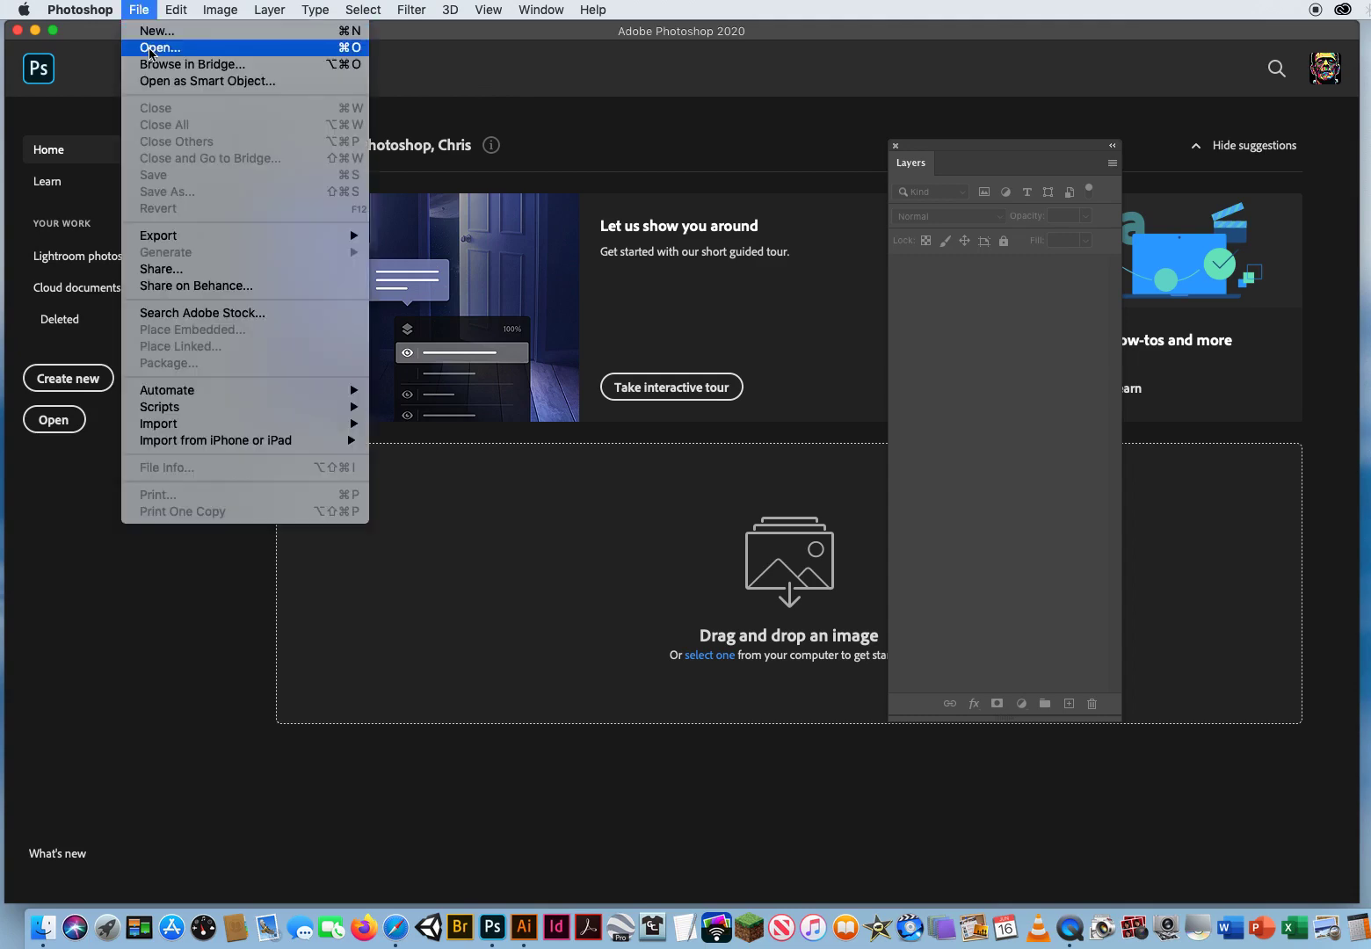
pyautogui.click(163, 51)
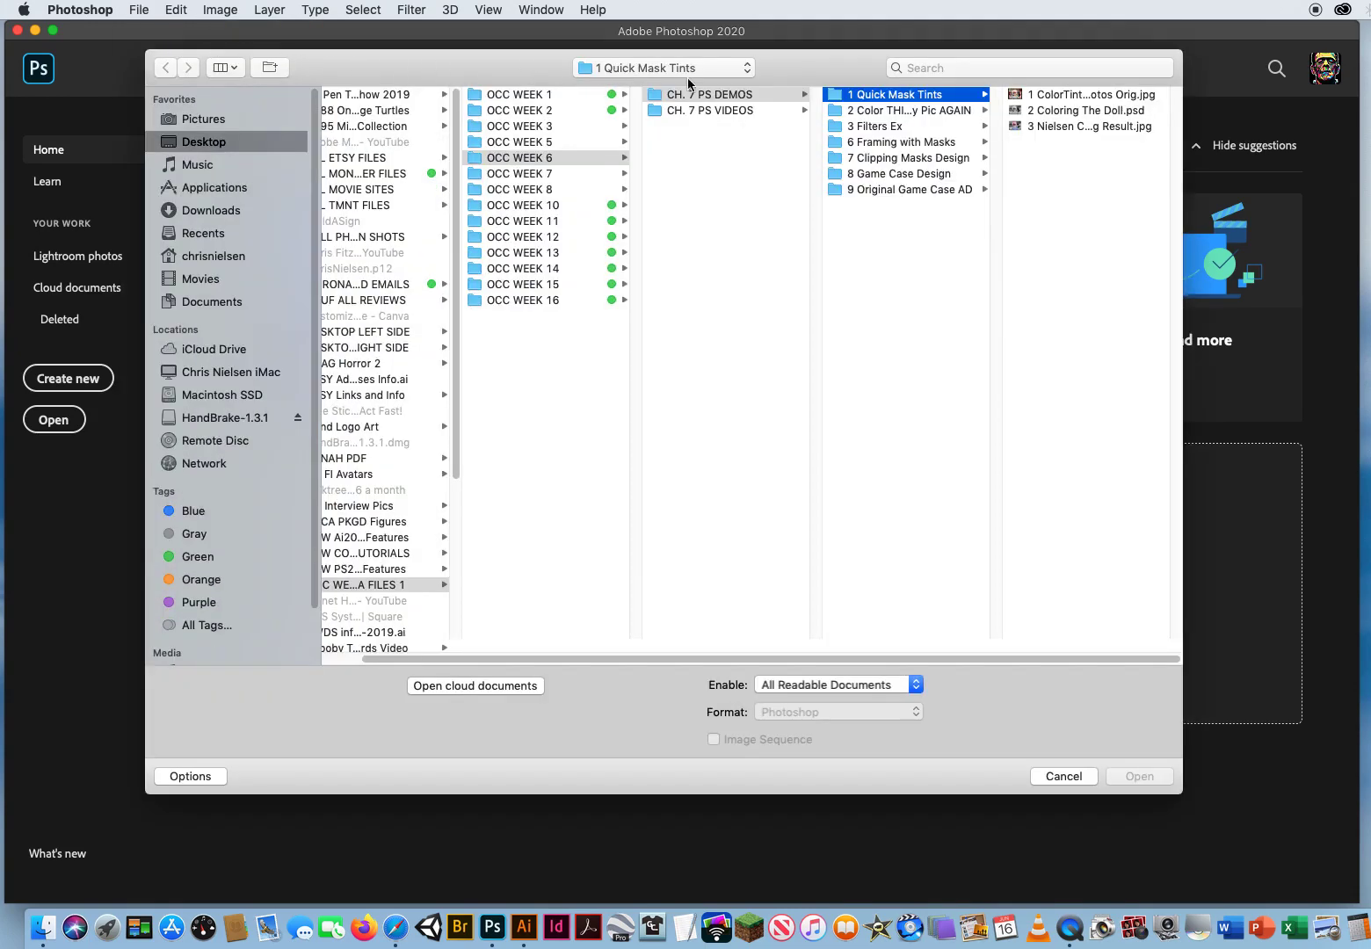
pyautogui.click(872, 113)
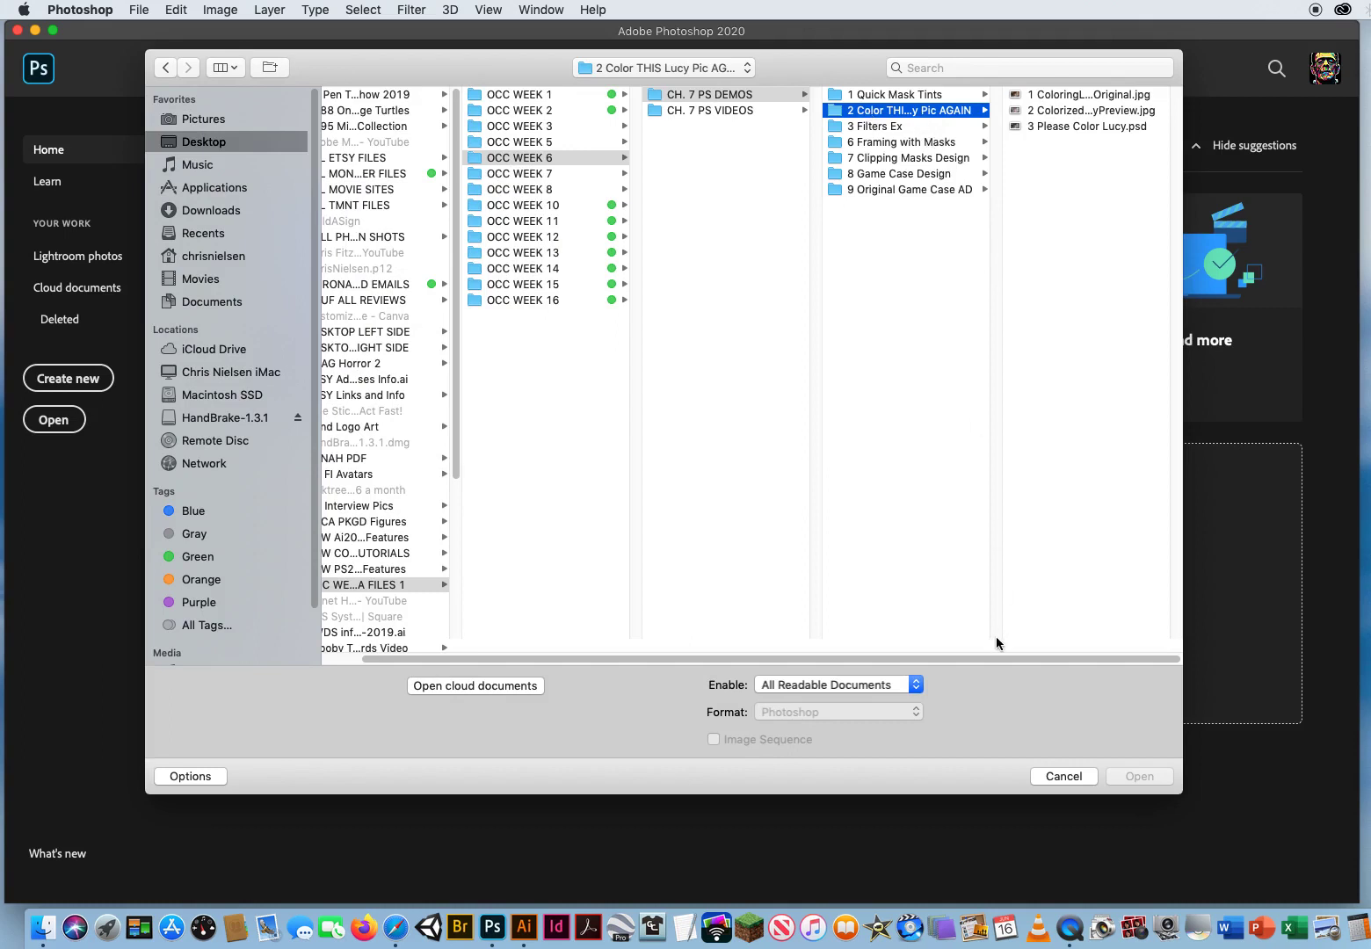
pyautogui.moveTo(998, 642)
pyautogui.mouseDown()
pyautogui.moveTo(1068, 637)
pyautogui.moveTo(1025, 637)
pyautogui.mouseUp()
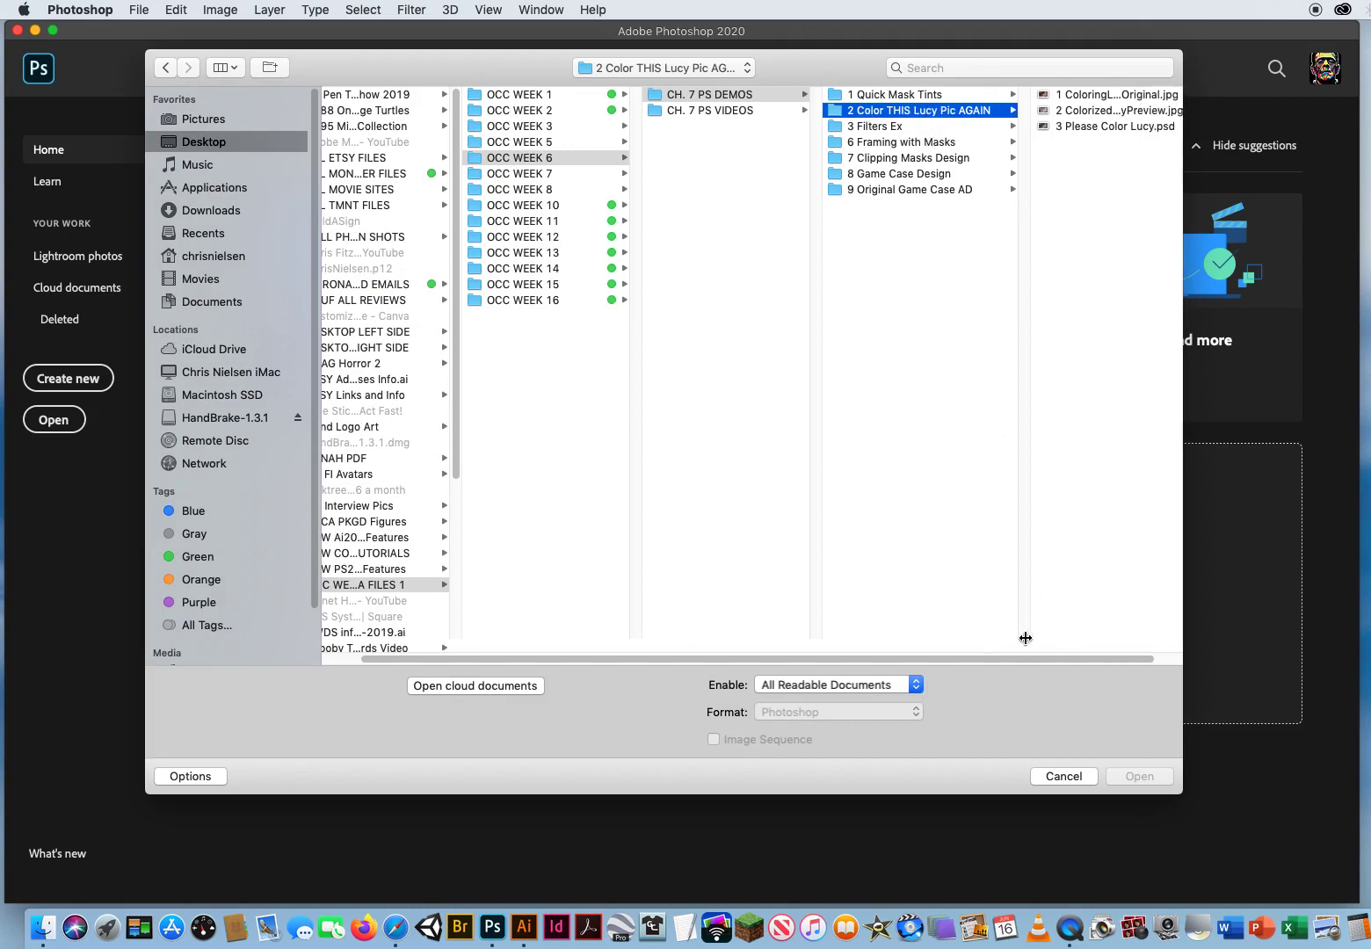
pyautogui.click(1086, 100)
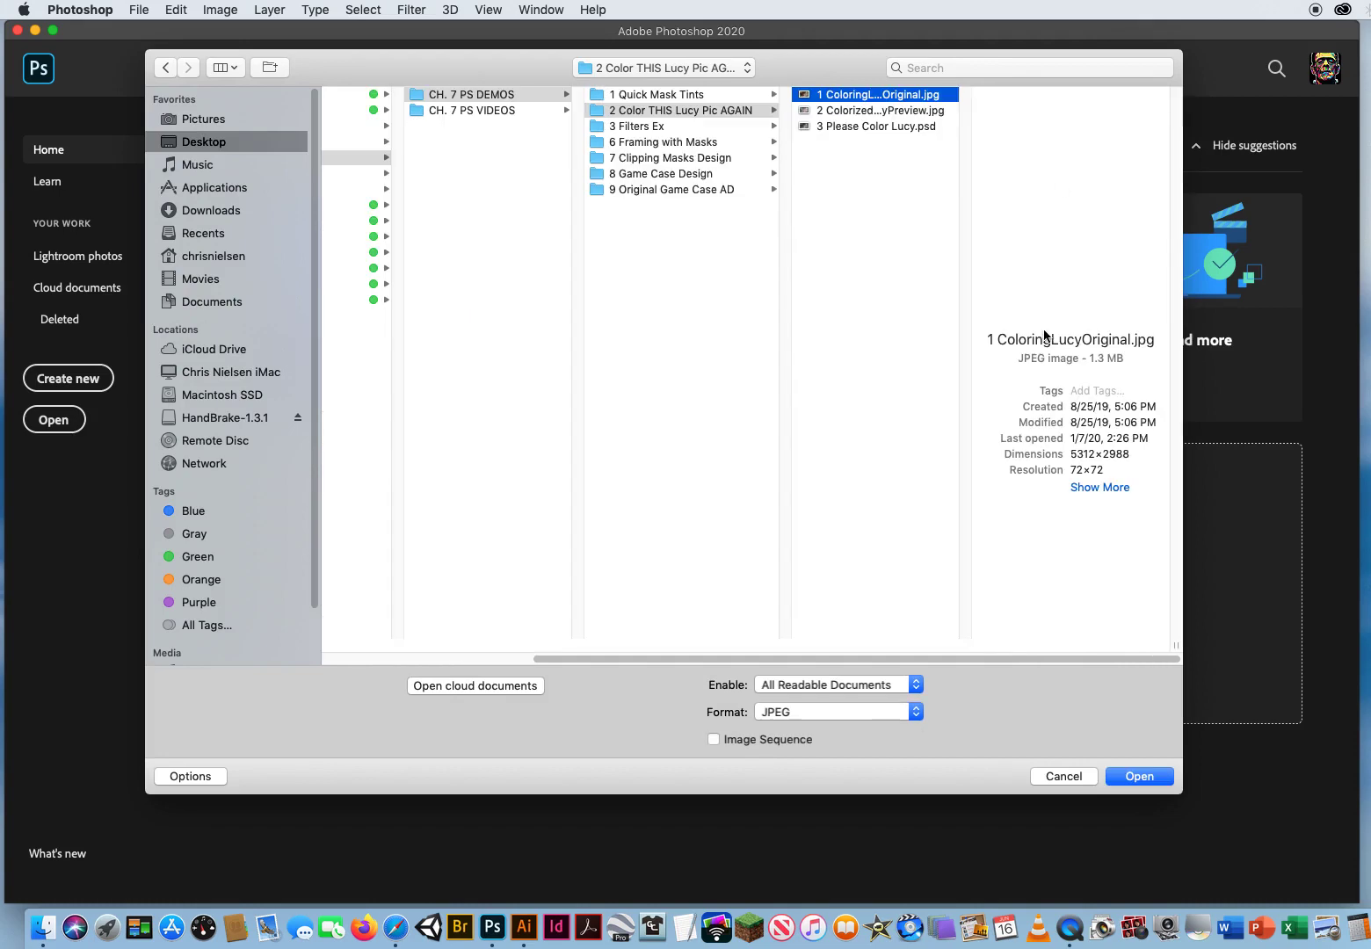
pyautogui.click(1127, 779)
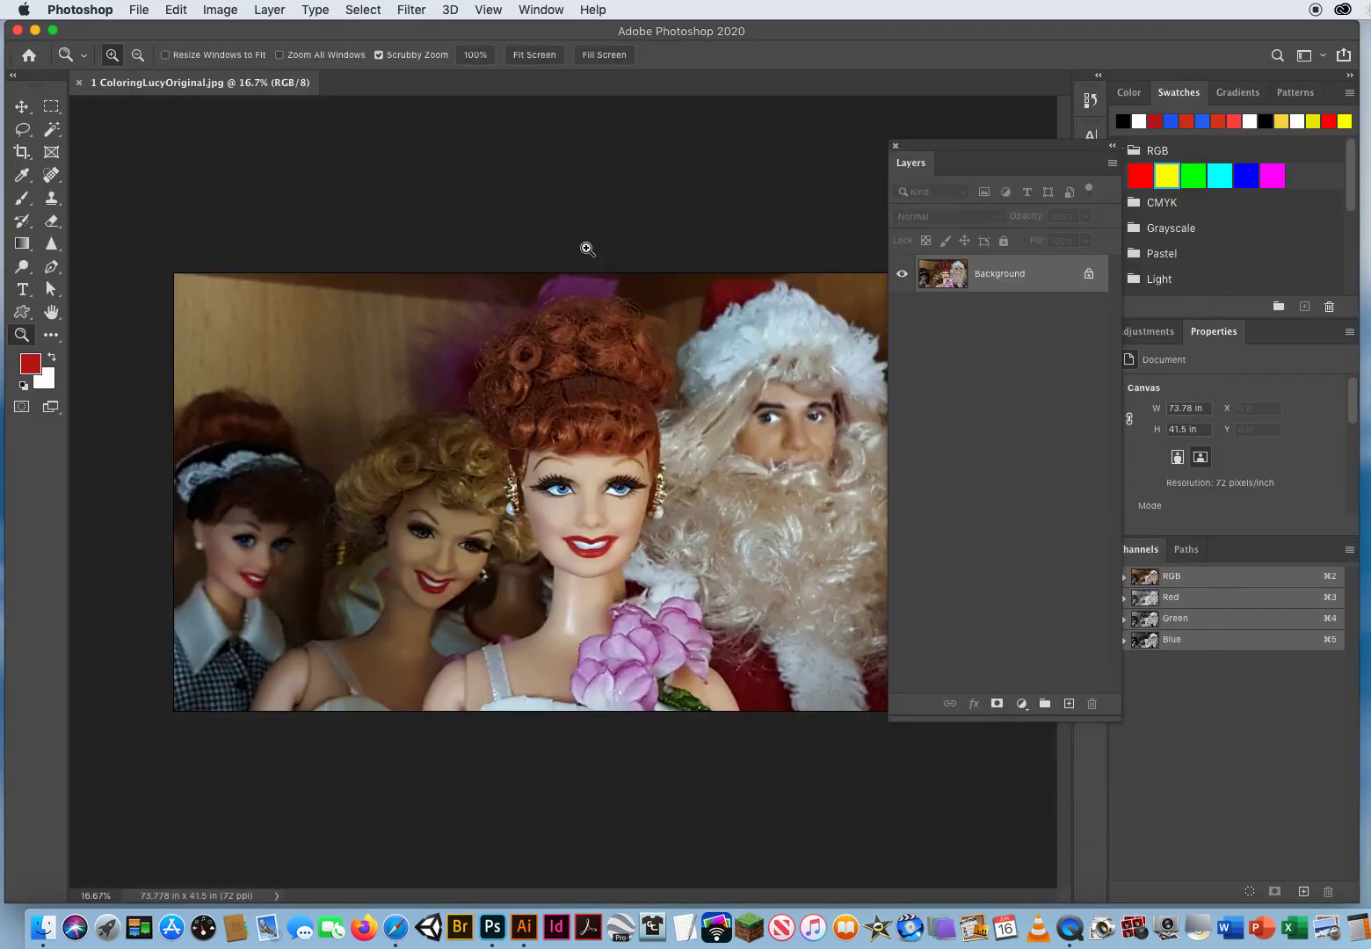
pyautogui.moveTo(945, 148); pyautogui.dragTo(1018, 142)
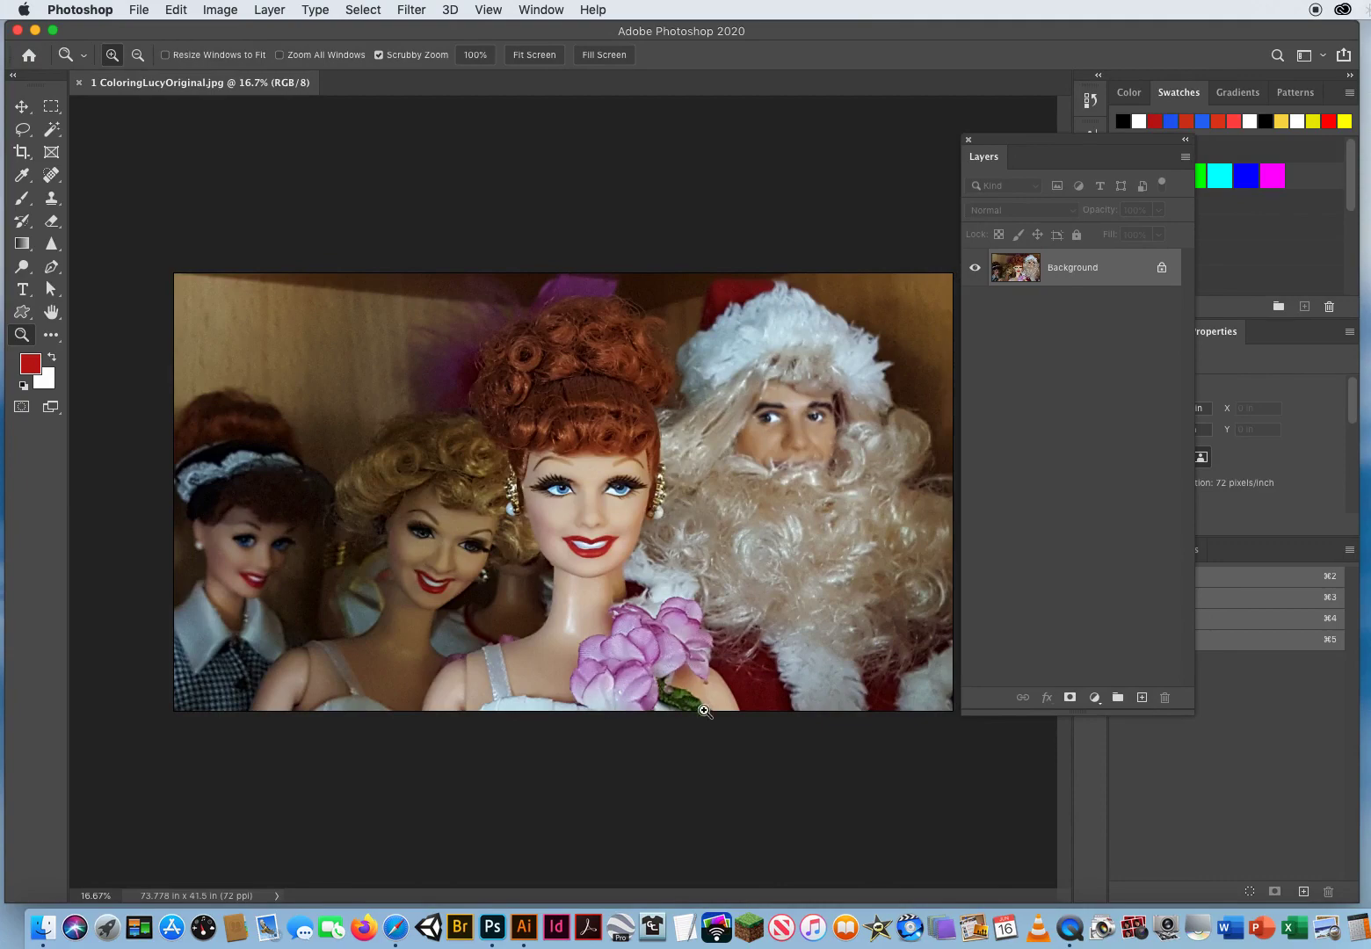
pyautogui.click(79, 82)
# - Open 2 ColorizedLucyPreview.jpg, examine the colouring of the face, earrings, dress and flowers up close, and close it
pyautogui.click(138, 10)
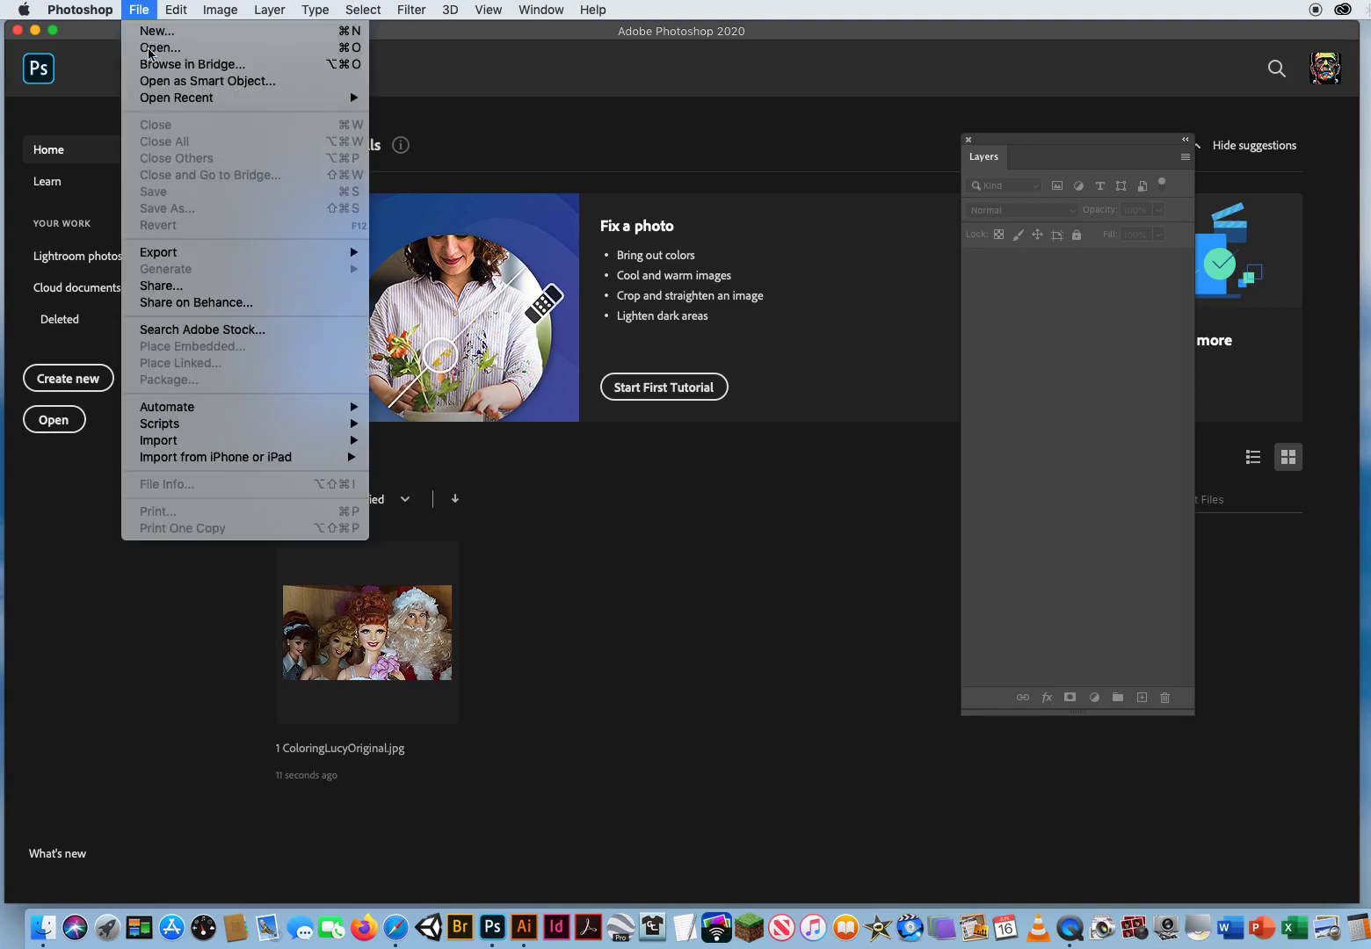
pyautogui.click(143, 44)
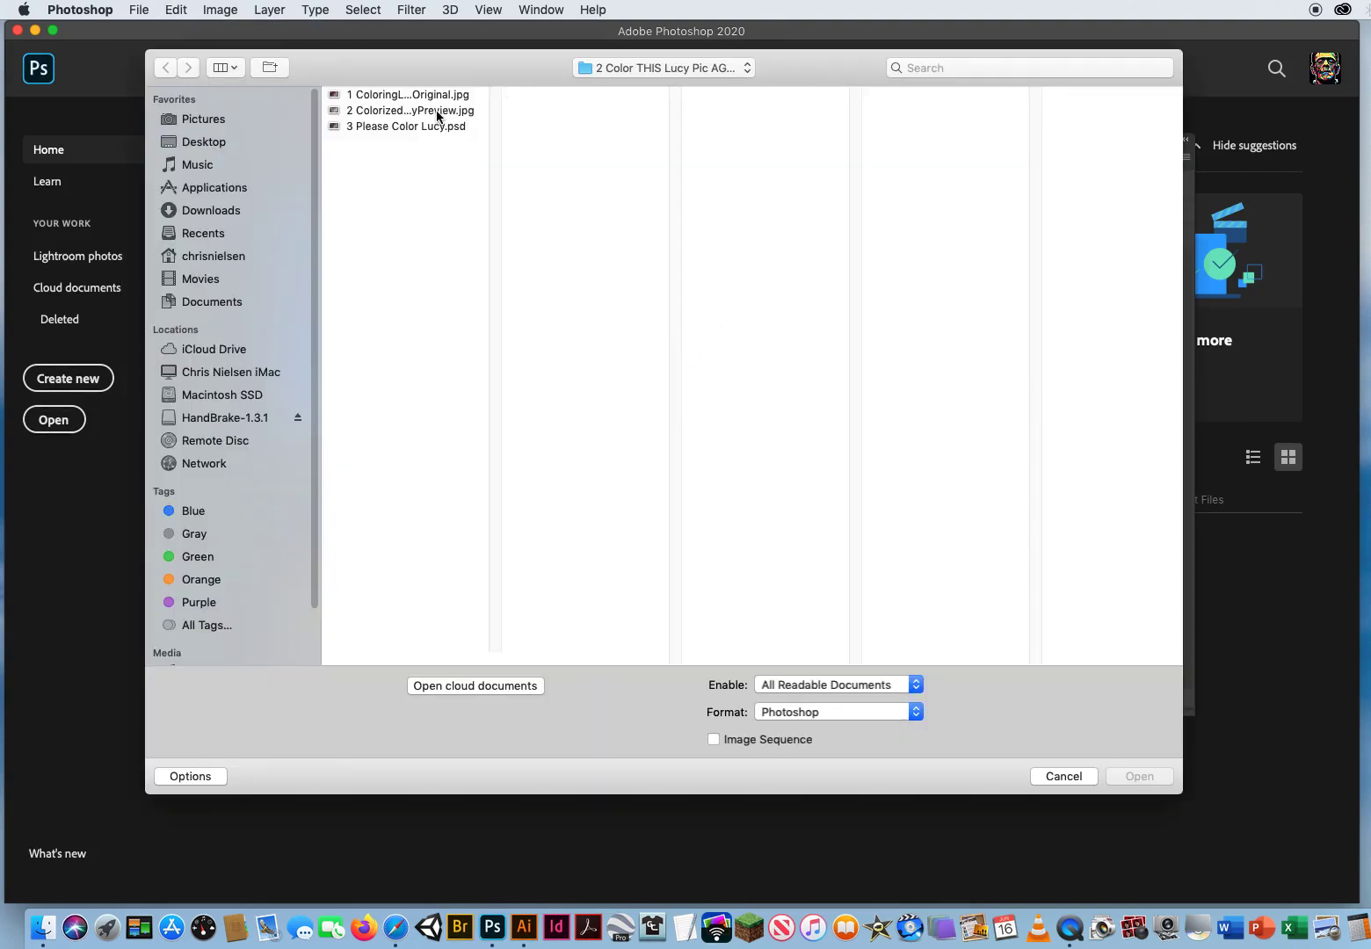
pyautogui.click(439, 111)
pyautogui.click(1131, 779)
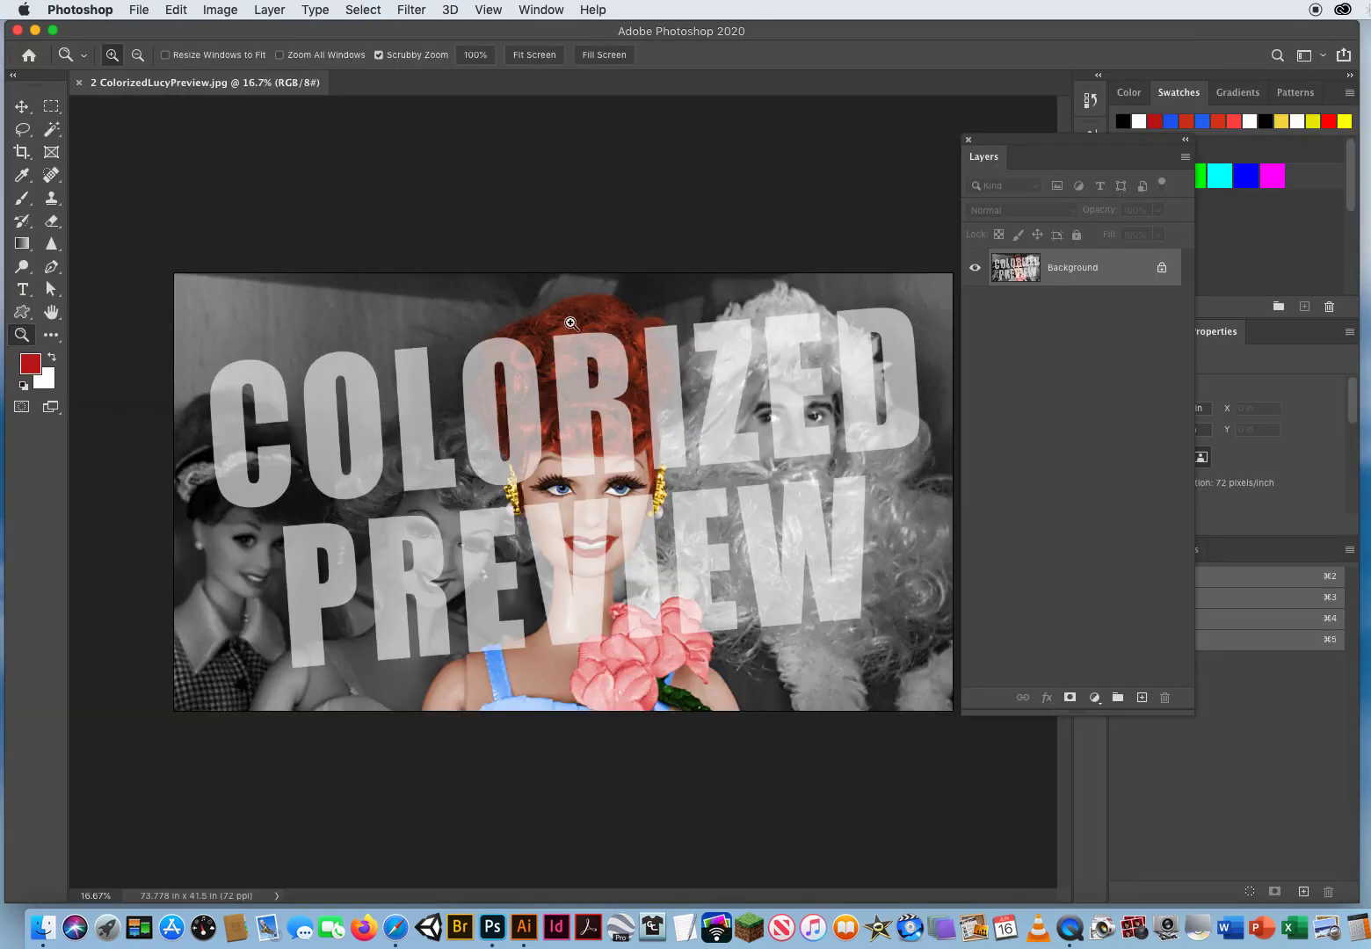
pyautogui.moveTo(571, 490); pyautogui.dragTo(563, 484)
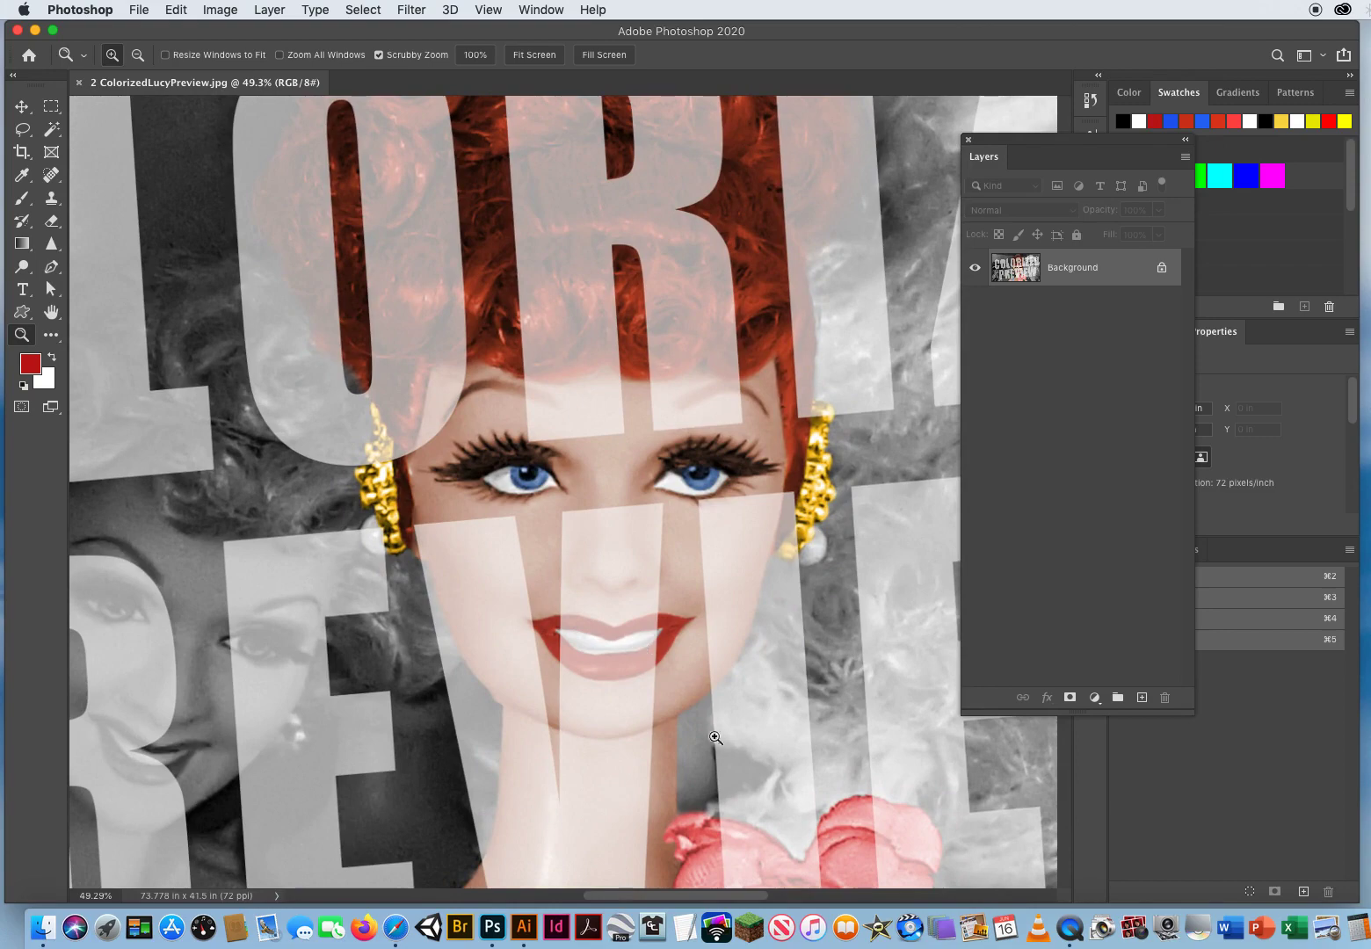
pyautogui.moveTo(716, 756); pyautogui.dragTo(607, 451)
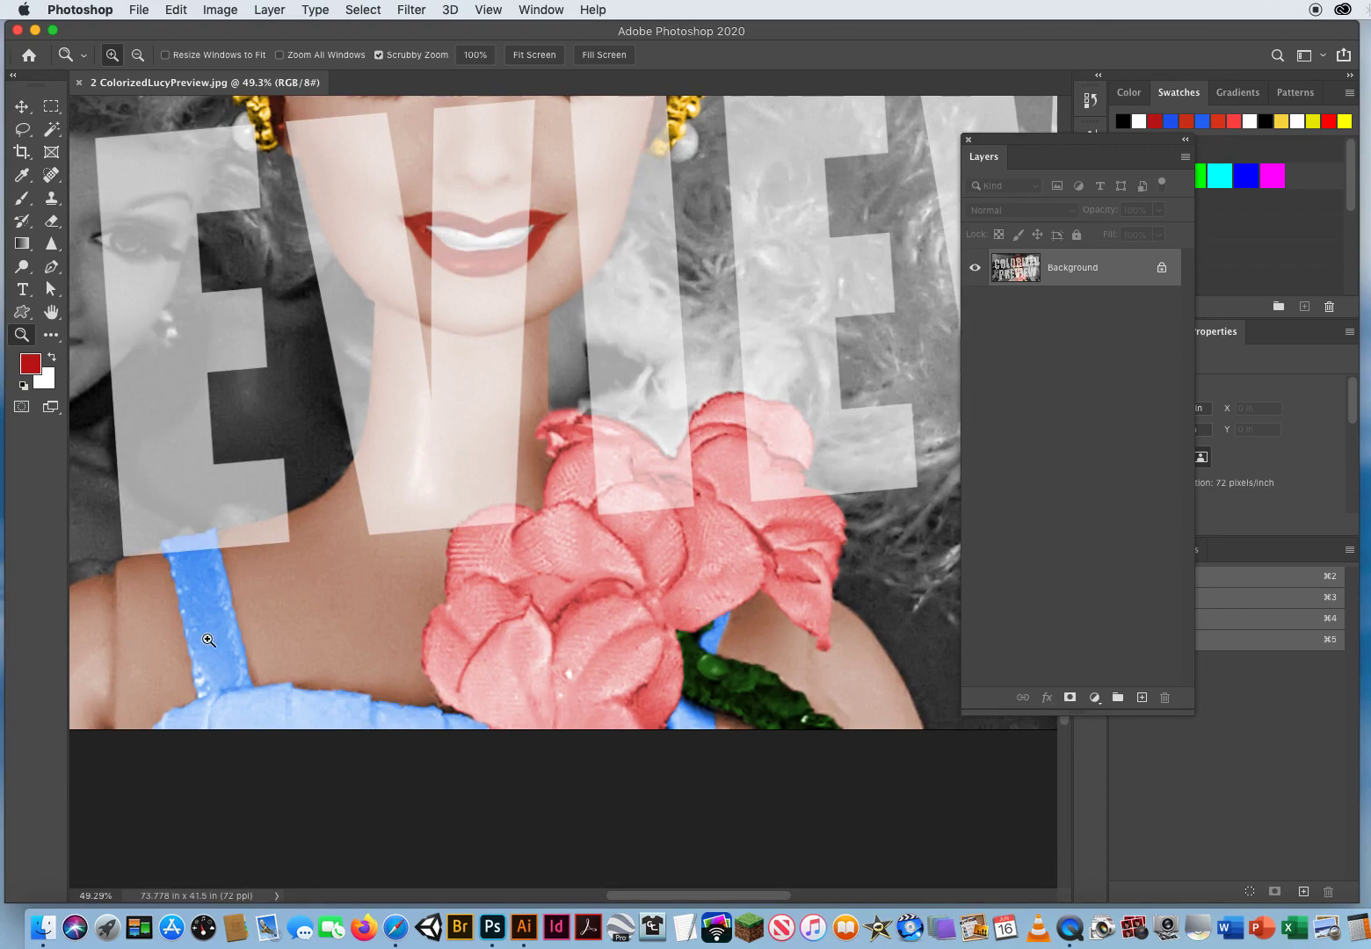
pyautogui.keyDown('alt'); pyautogui.click(502, 388); pyautogui.keyUp('alt')
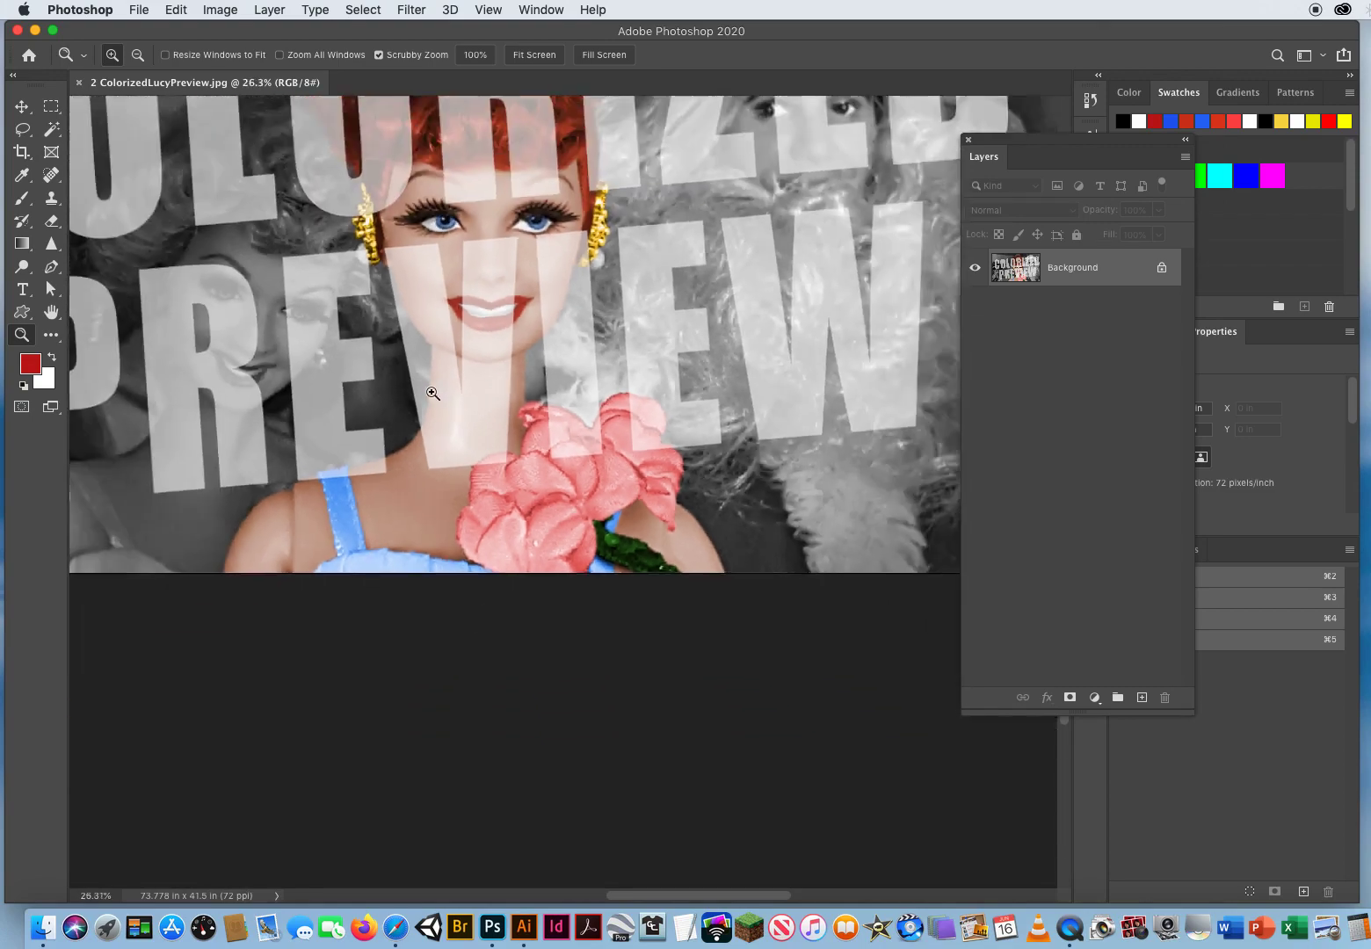
pyautogui.click(79, 83)
# - Open 3 Please Color Lucy.psd, and shorten and move the floating Layers panel so it uncovers the channels list
pyautogui.click(139, 9)
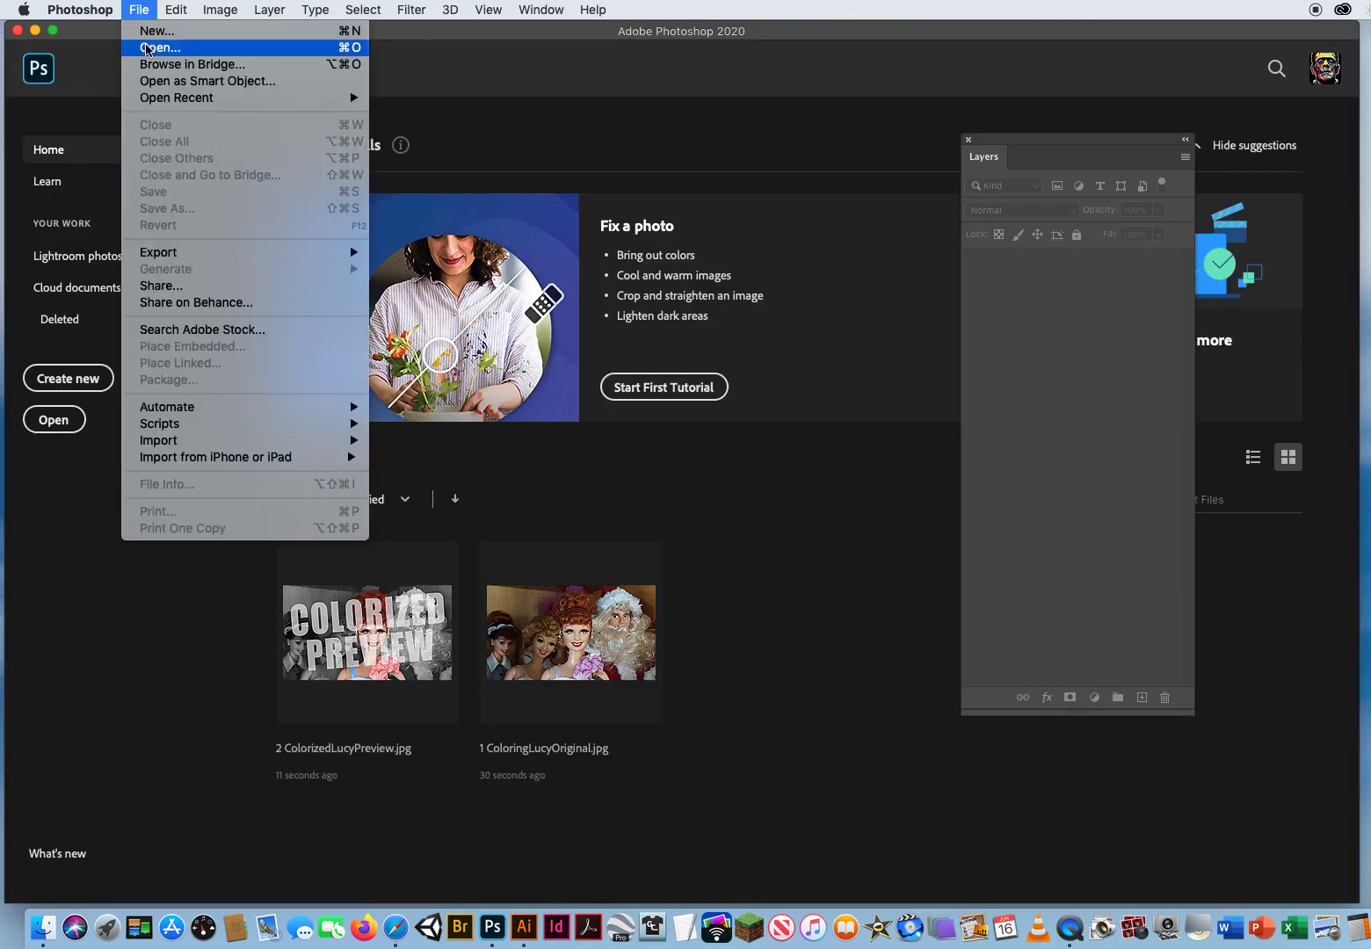
pyautogui.click(291, 47)
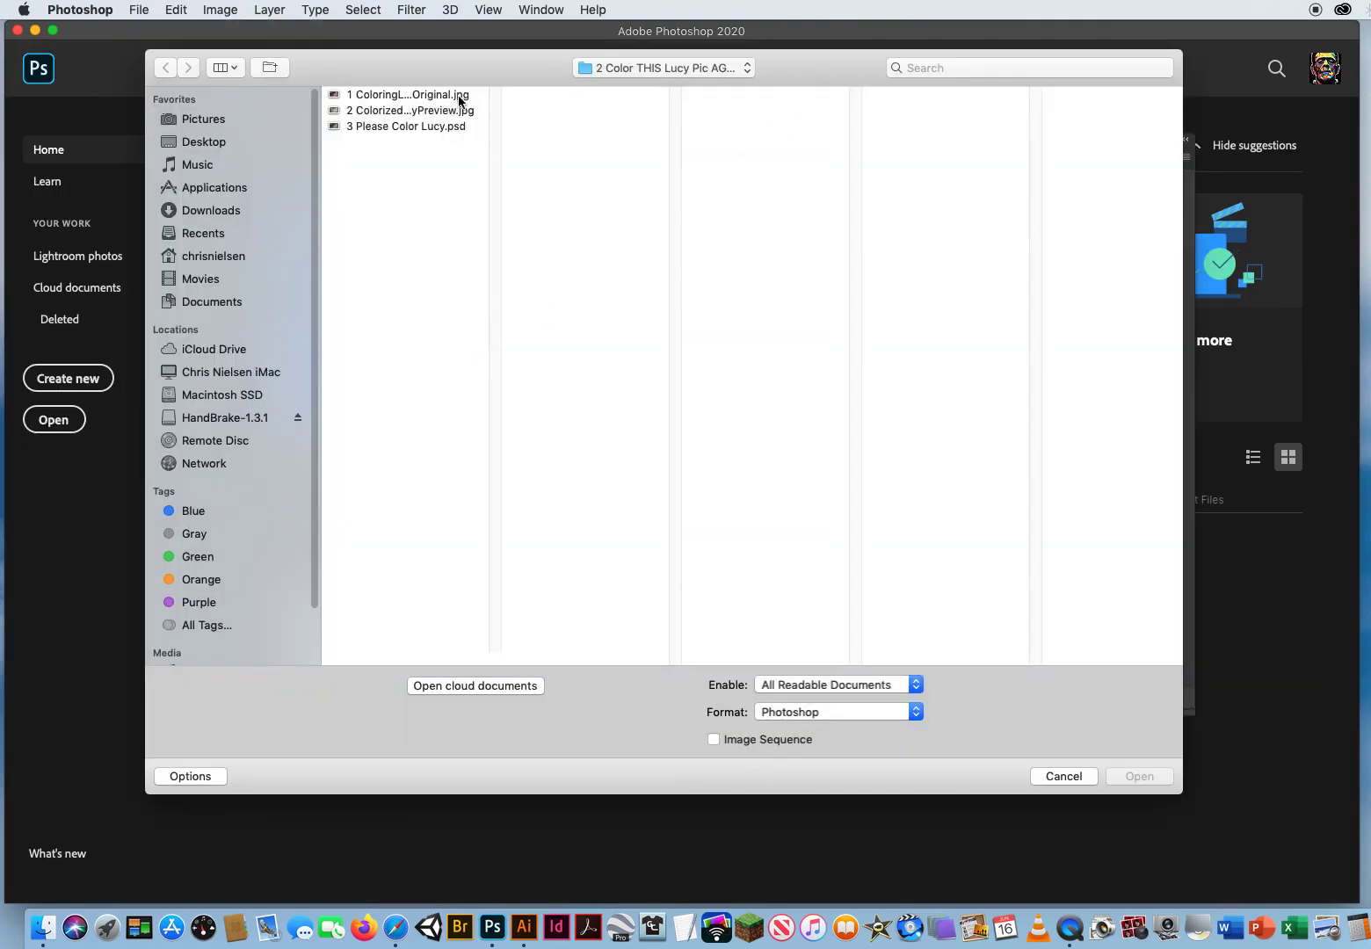
pyautogui.click(379, 126)
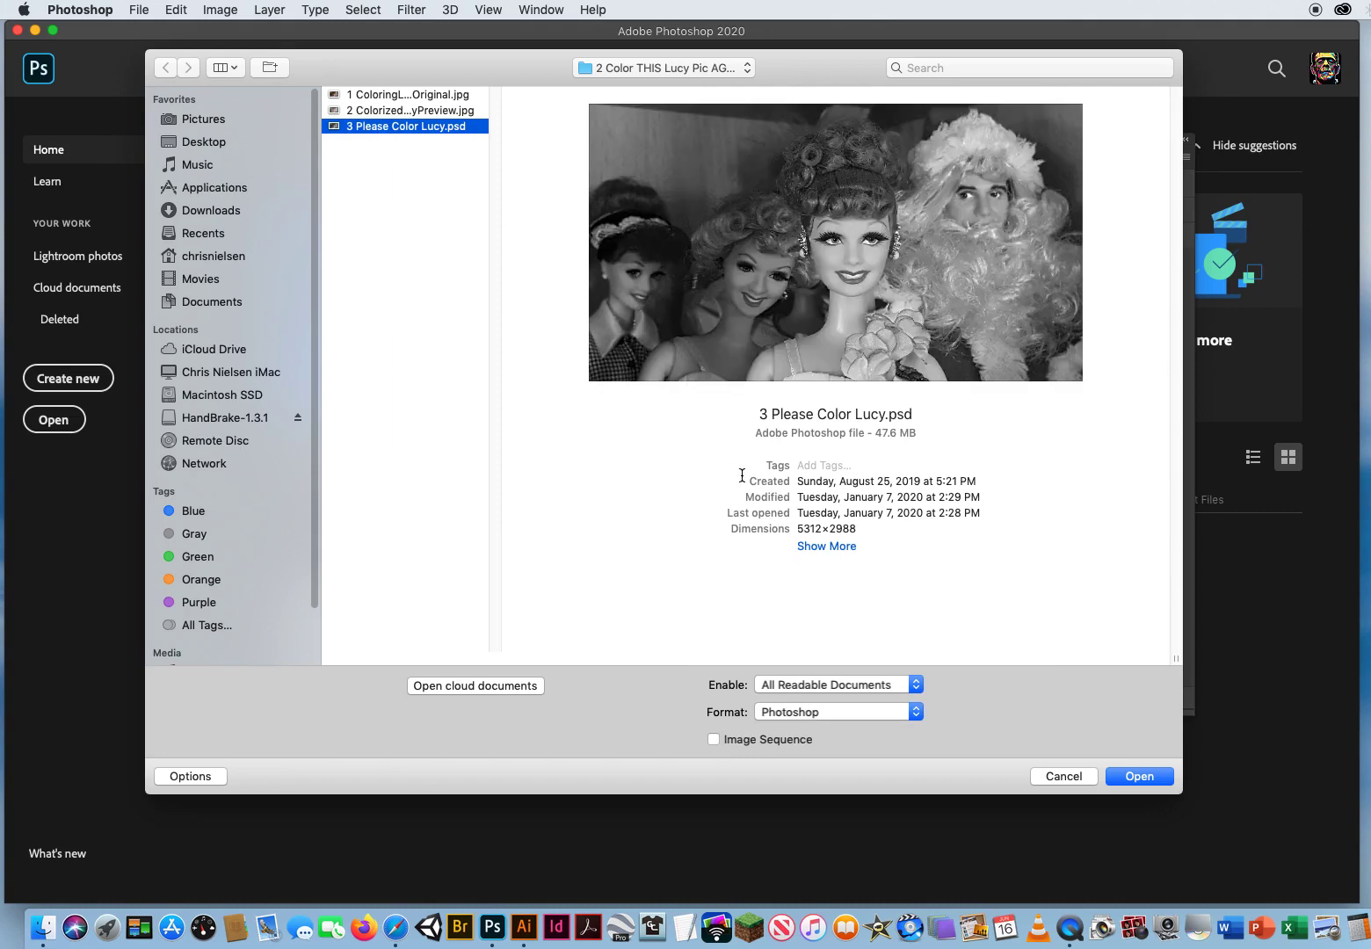
pyautogui.click(1132, 777)
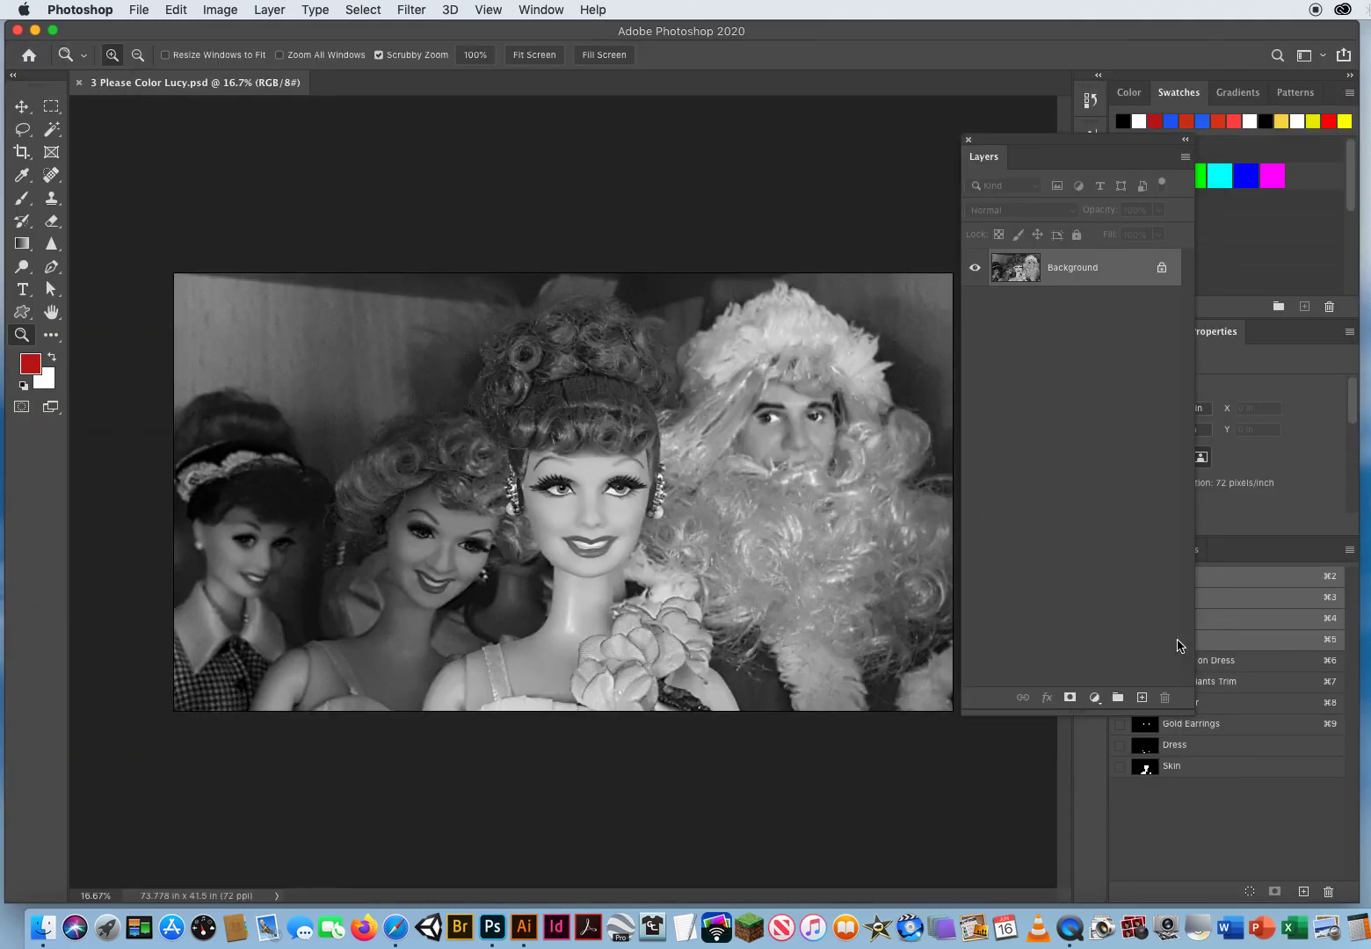
pyautogui.moveTo(1189, 711); pyautogui.dragTo(1190, 479)
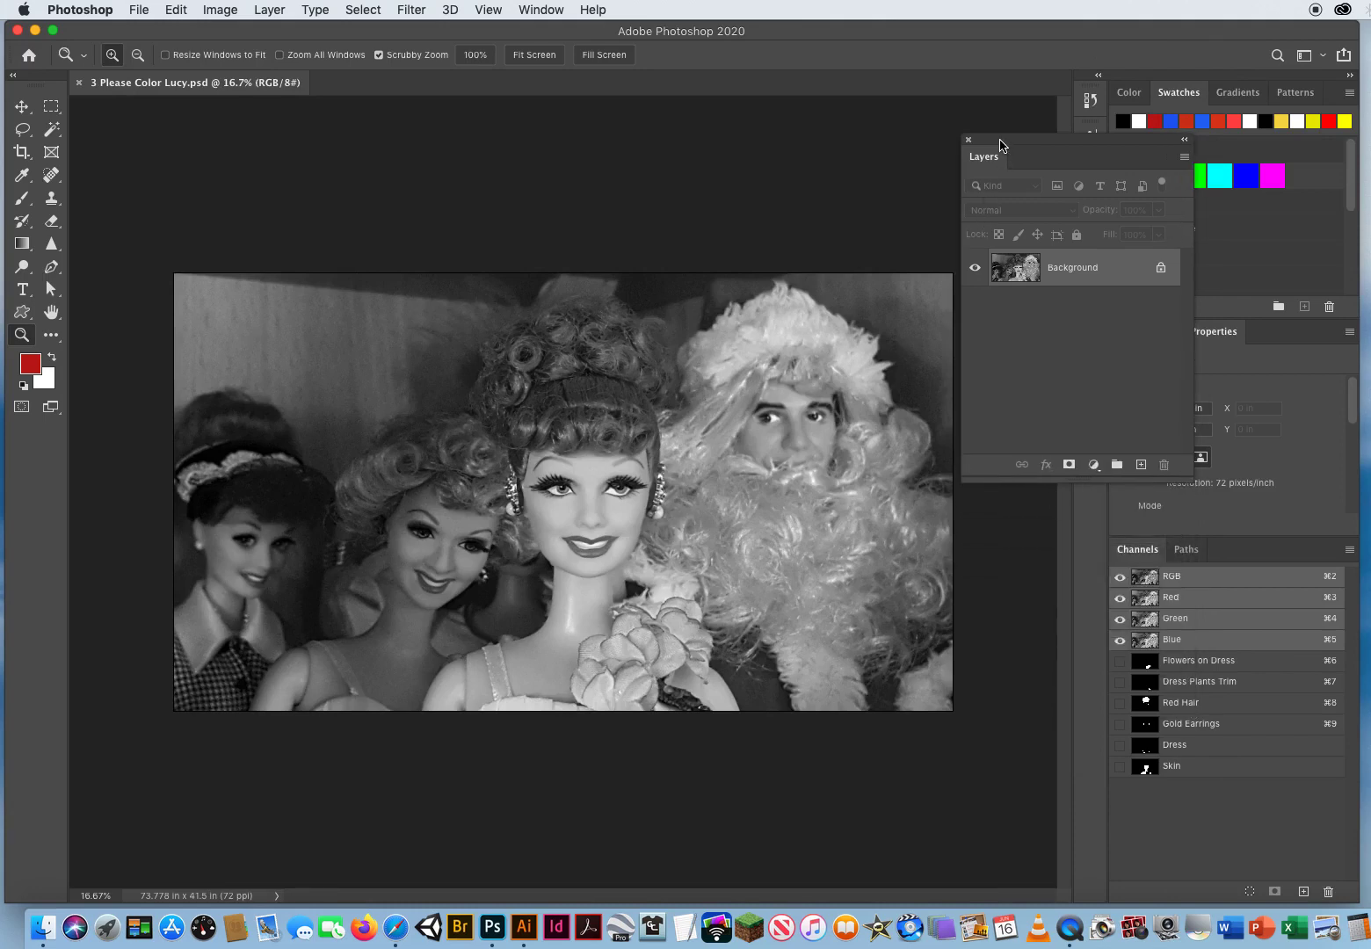
pyautogui.moveTo(1000, 144); pyautogui.dragTo(818, 144)
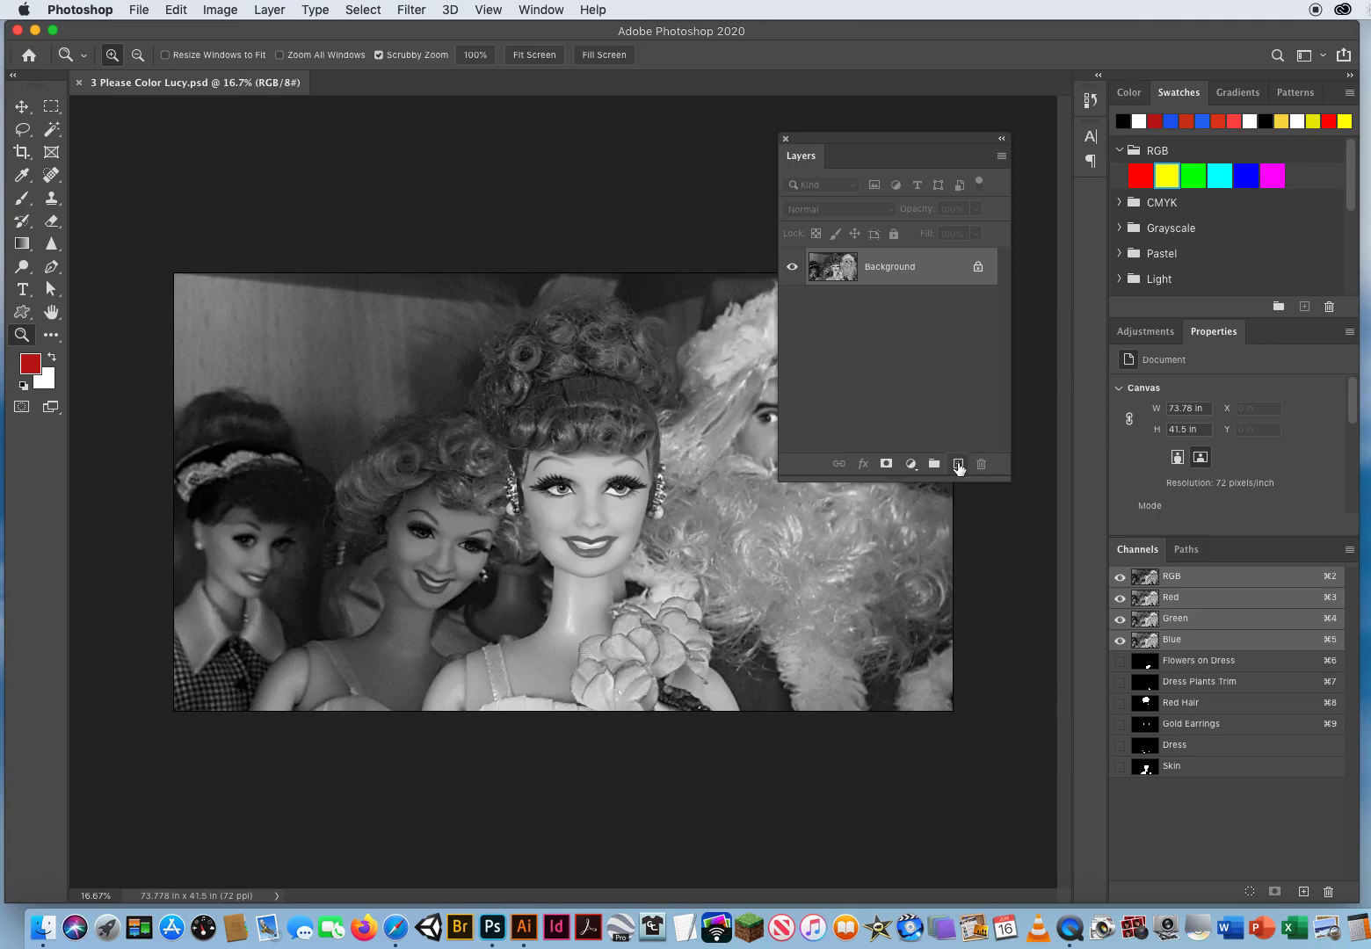
# - Add a new layer above the Background and name it Red Hair
pyautogui.click(959, 466)
pyautogui.doubleClick(882, 268)
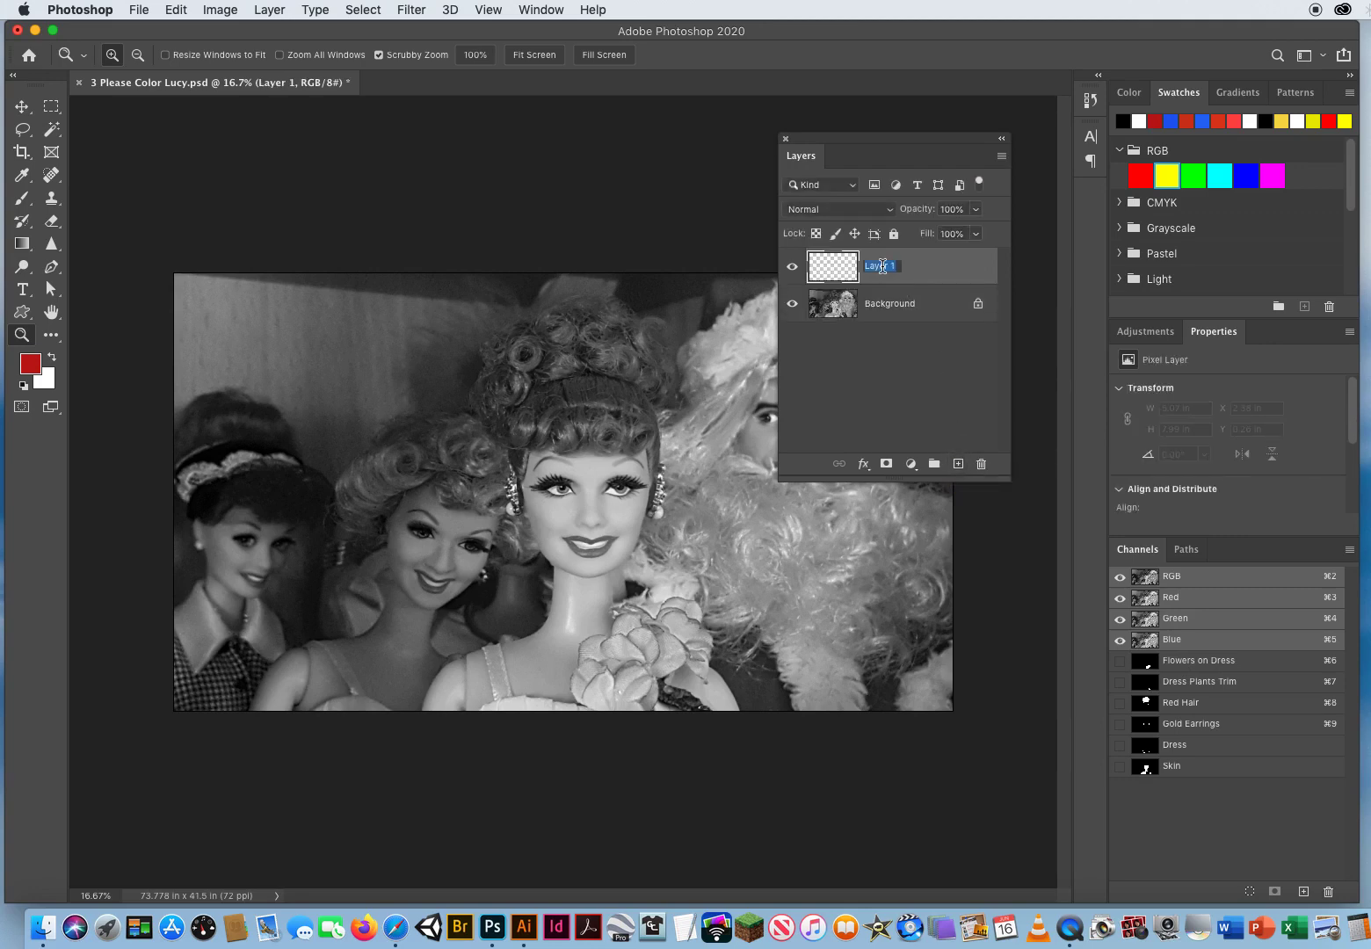
pyautogui.write('Red Hair')
pyautogui.press('Return')
# - Load the saved Red Hair channel as a new selection
pyautogui.click(362, 9)
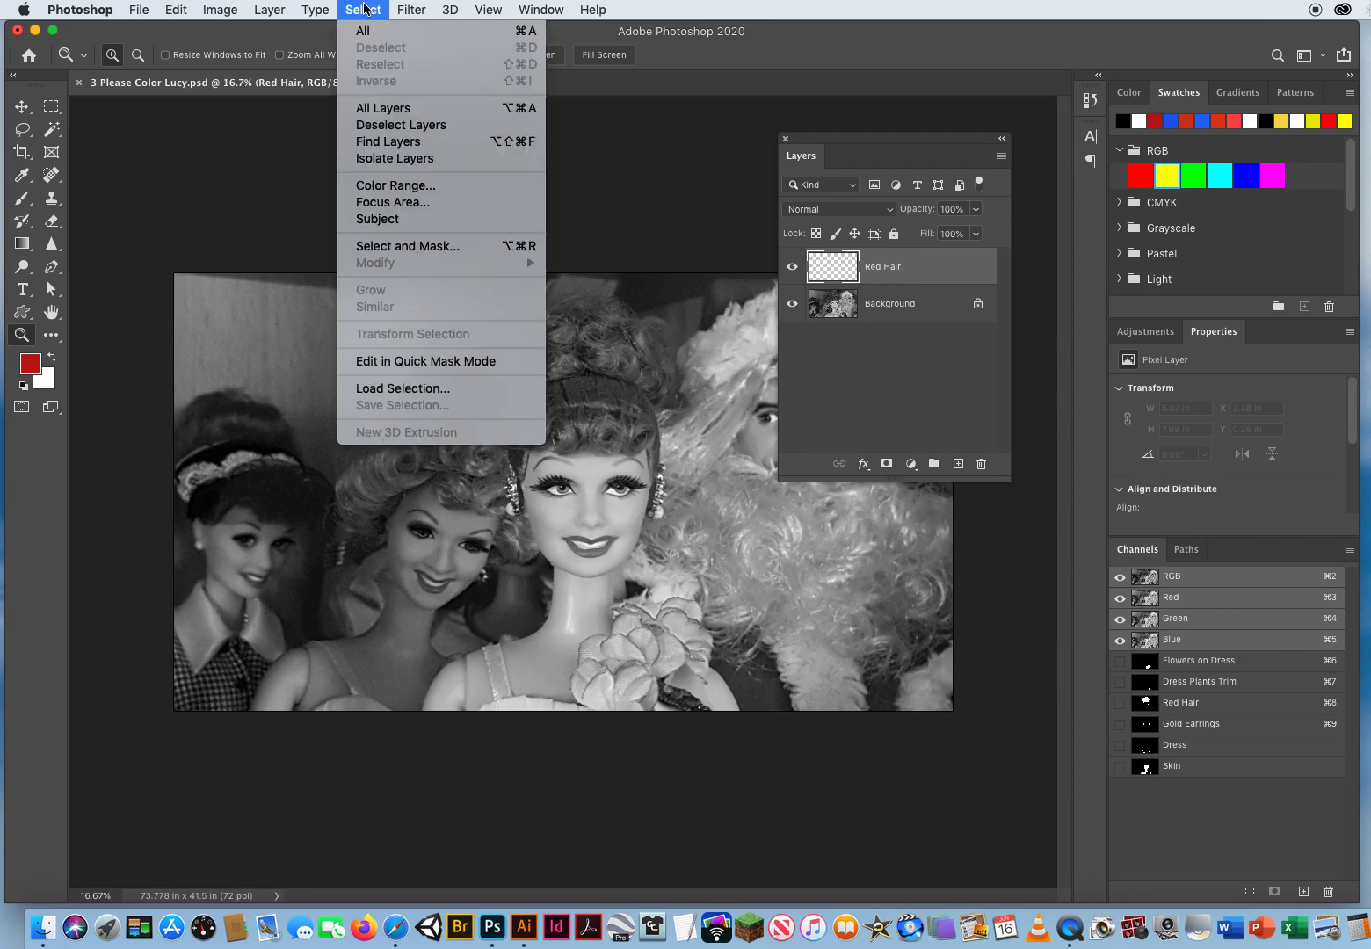
pyautogui.click(404, 389)
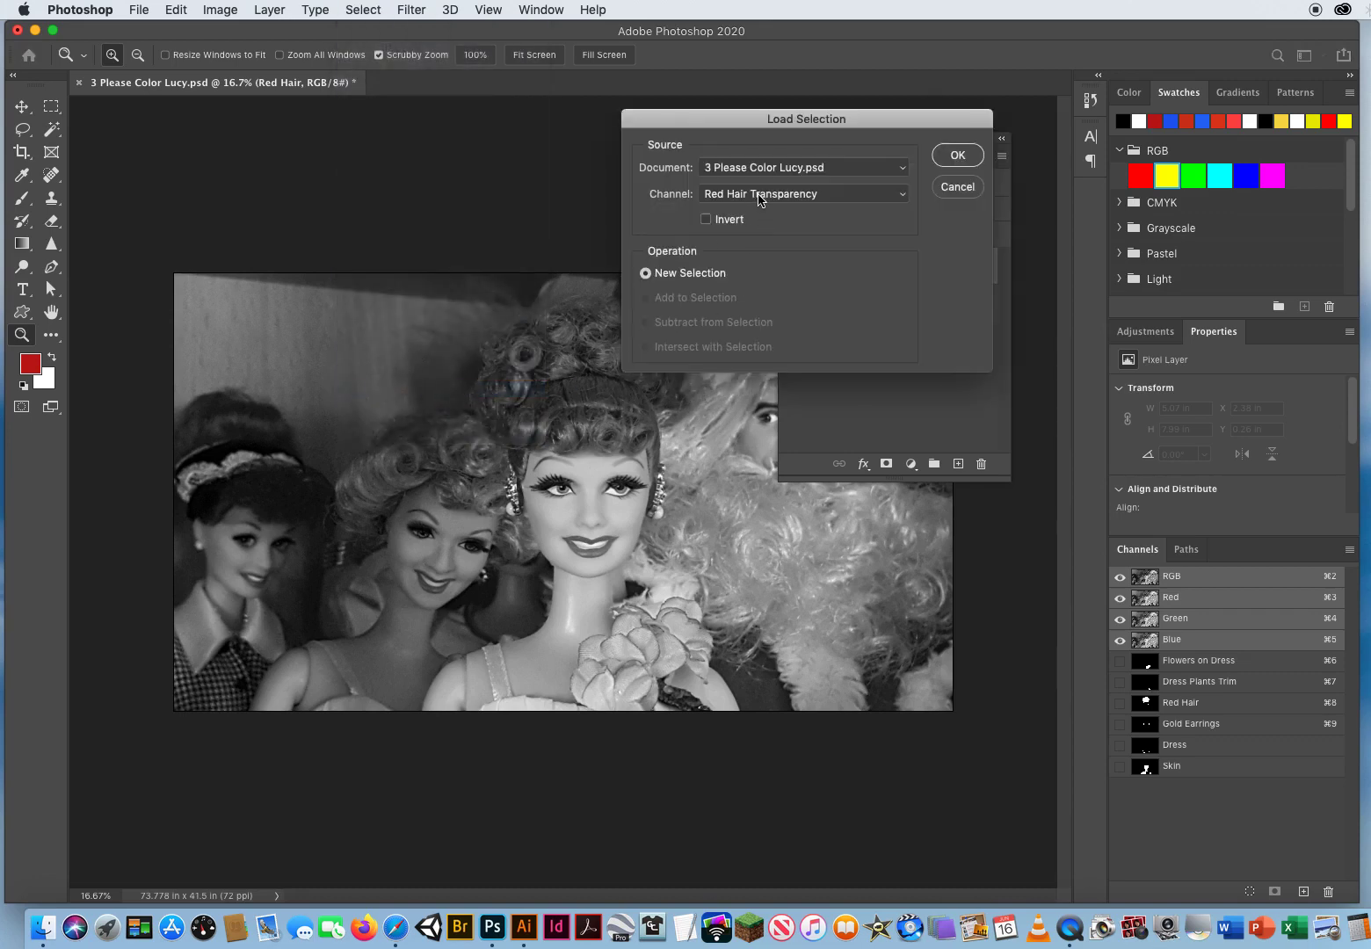
pyautogui.click(771, 195)
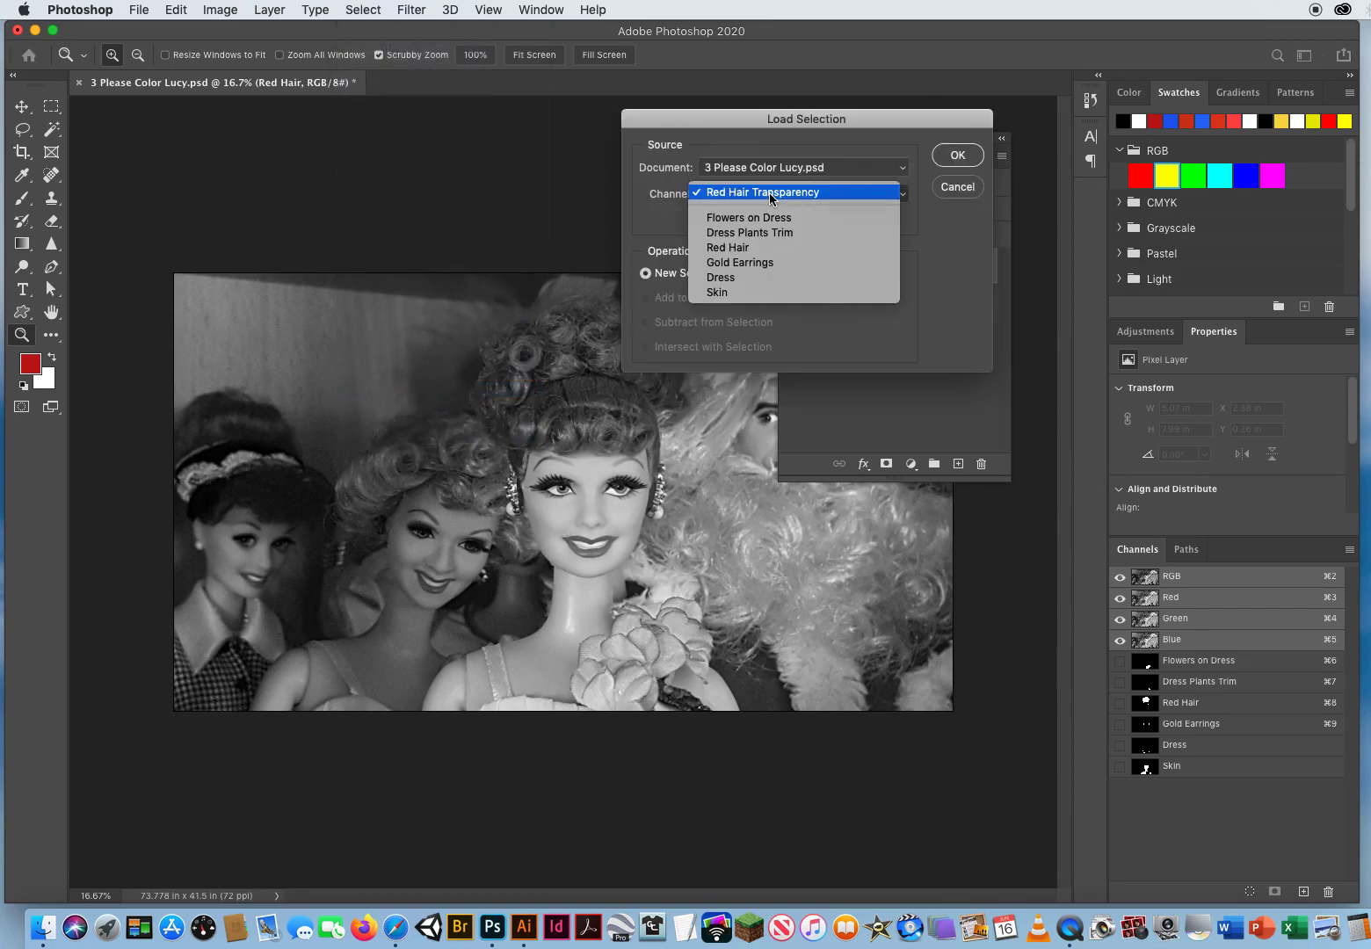
pyautogui.click(744, 248)
pyautogui.click(956, 158)
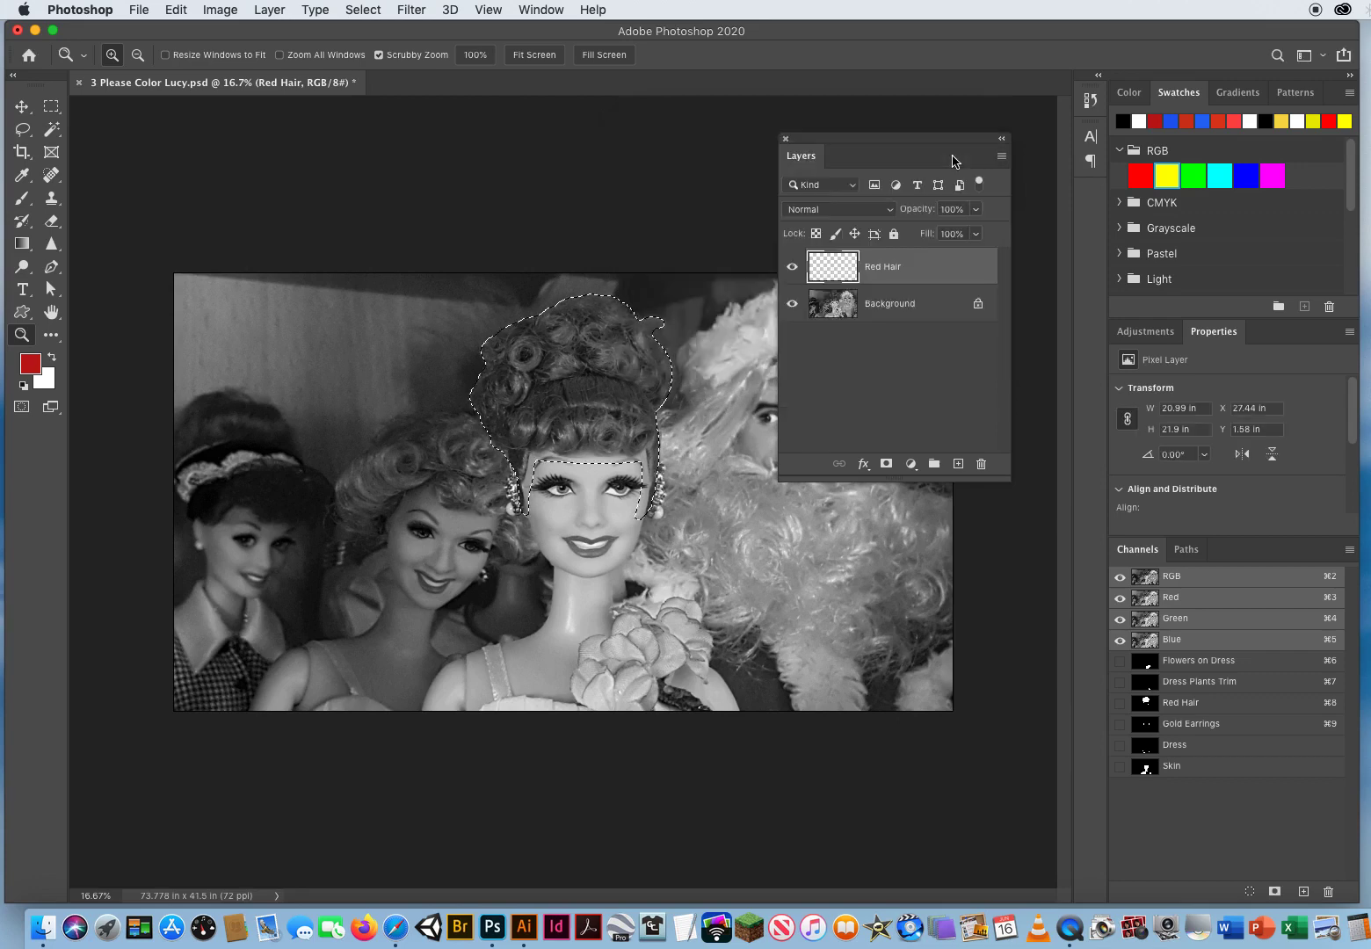
# - Set the foreground colour to orange-red c2320b, fill the hair selection with it on the Red Hair layer, and deselect
pyautogui.click(30, 363)
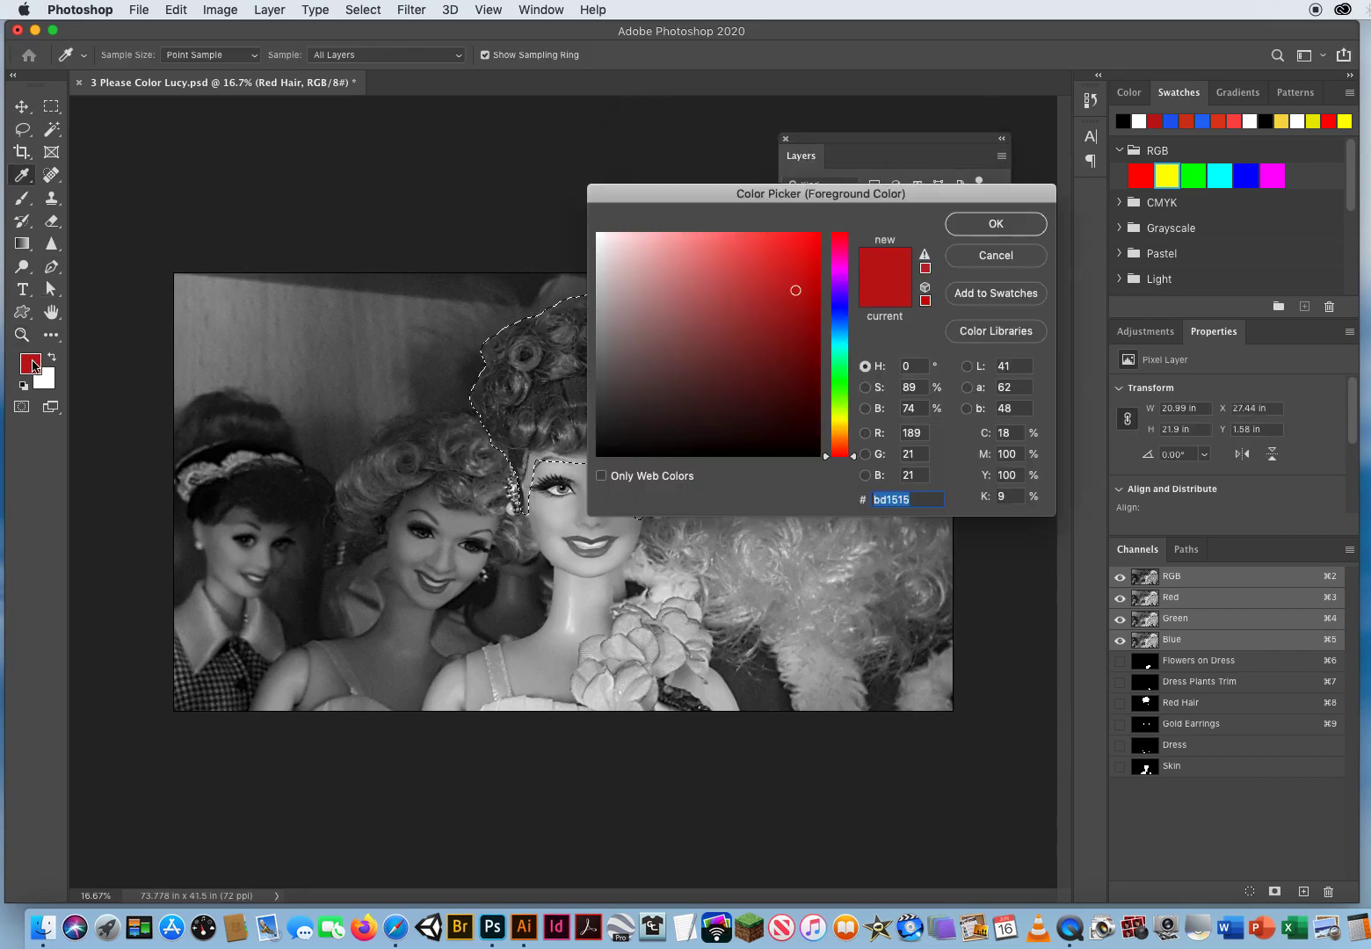
pyautogui.moveTo(845, 454)
pyautogui.mouseDown()
pyautogui.moveTo(845, 440)
pyautogui.moveTo(844, 452)
pyautogui.mouseUp()
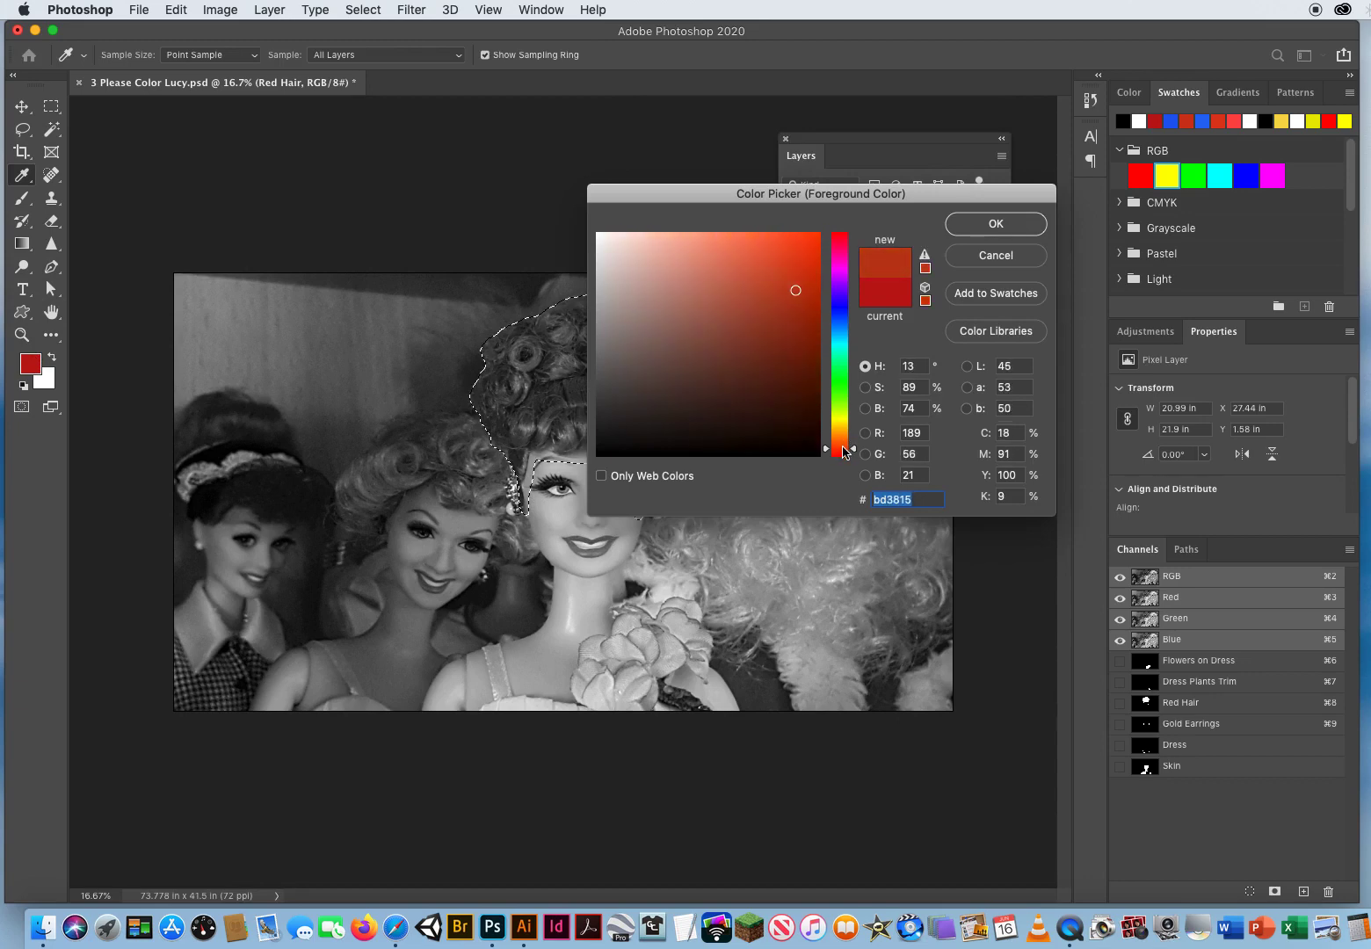
pyautogui.click(807, 286)
pyautogui.click(975, 226)
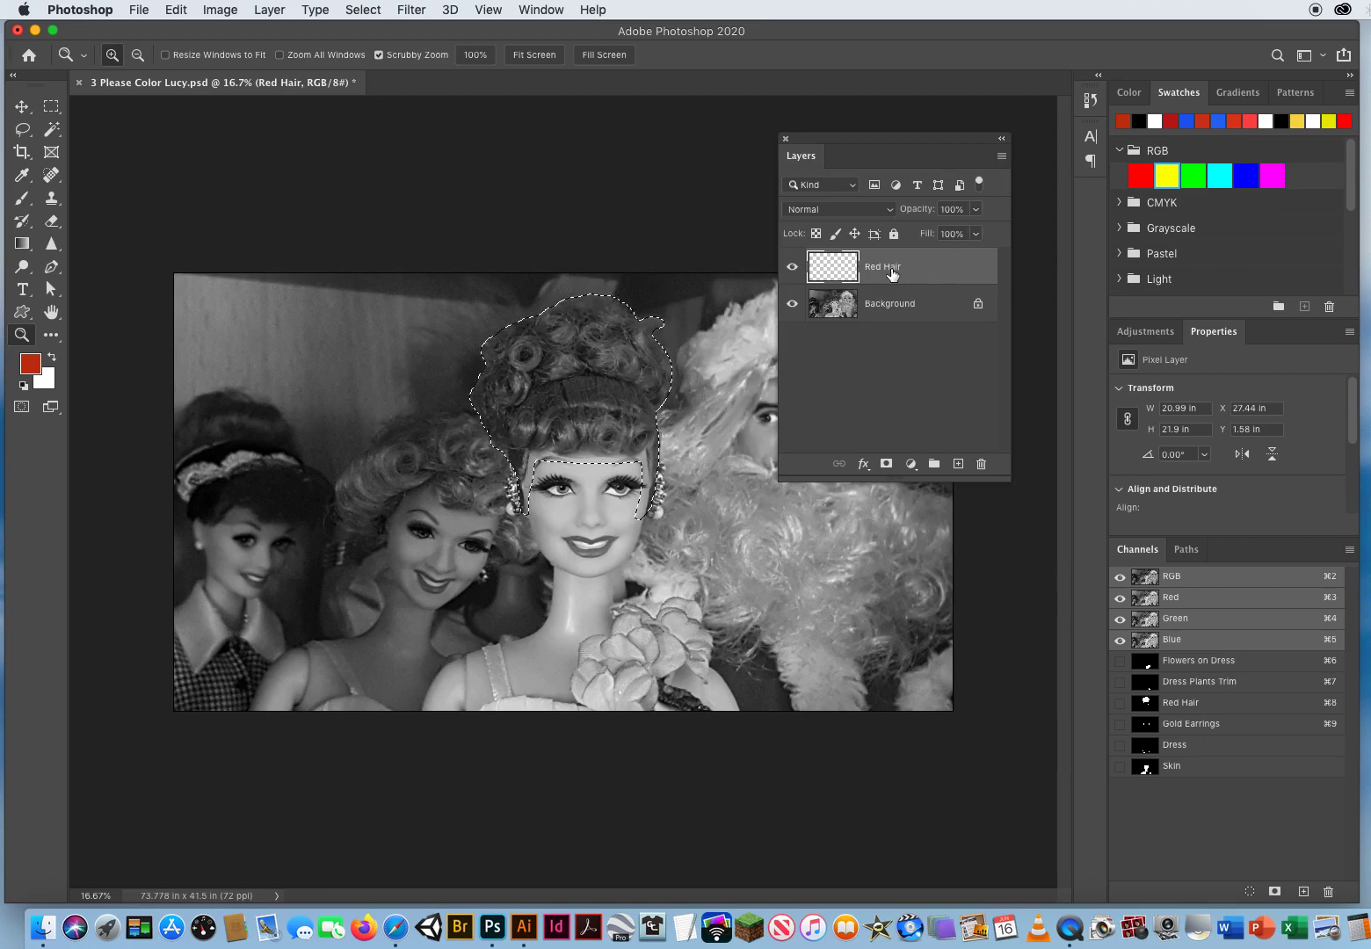
pyautogui.hotkey('alt', 'BackSpace')
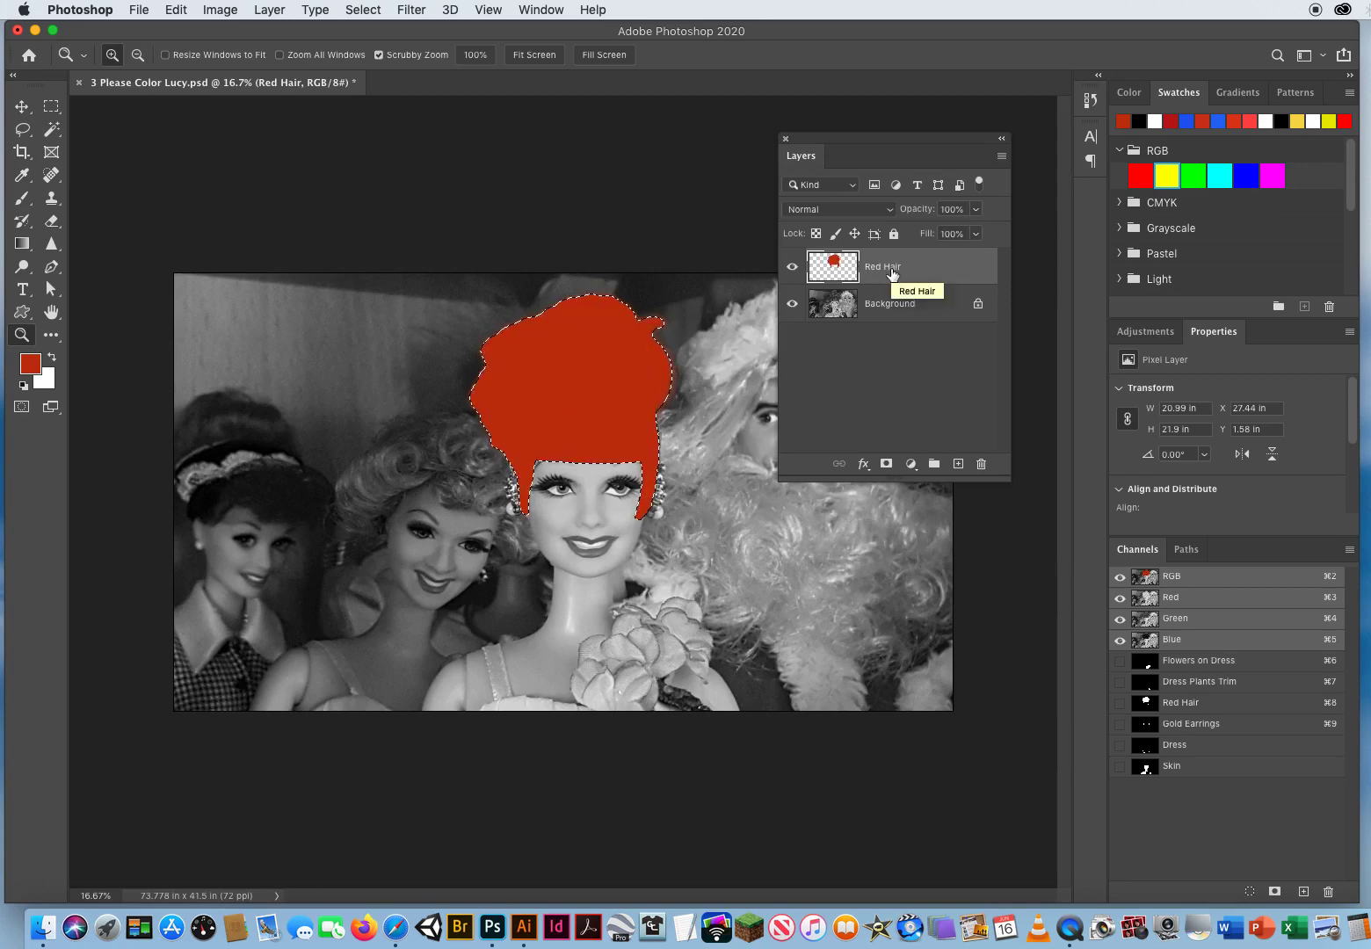
pyautogui.press('super+d')
# - Set the Red Hair layer's blend mode to Overlay and its opacity to 72%, checking the hairline up close
pyautogui.click(824, 211)
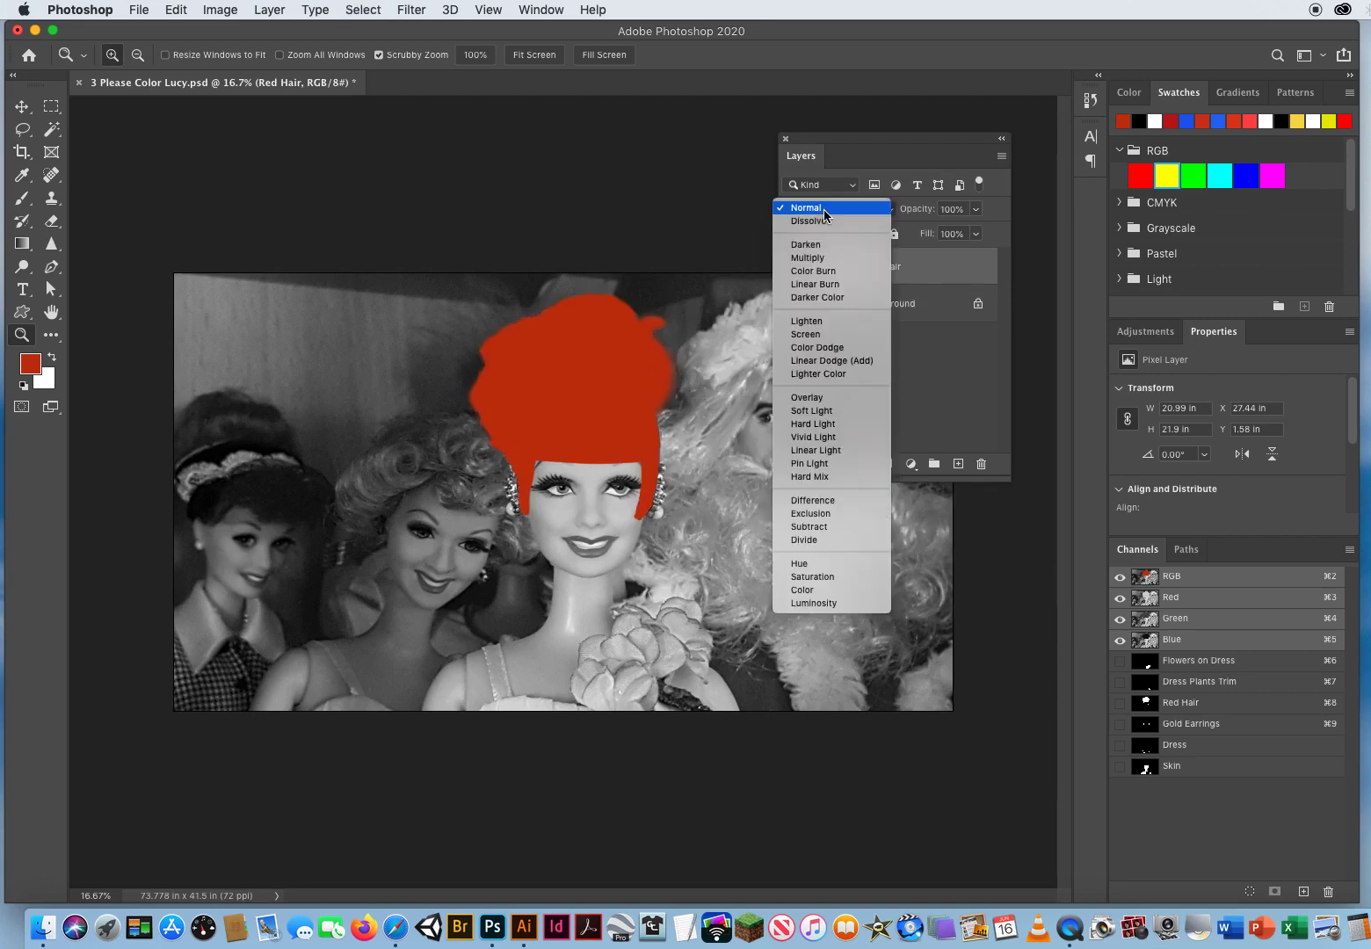
pyautogui.click(827, 403)
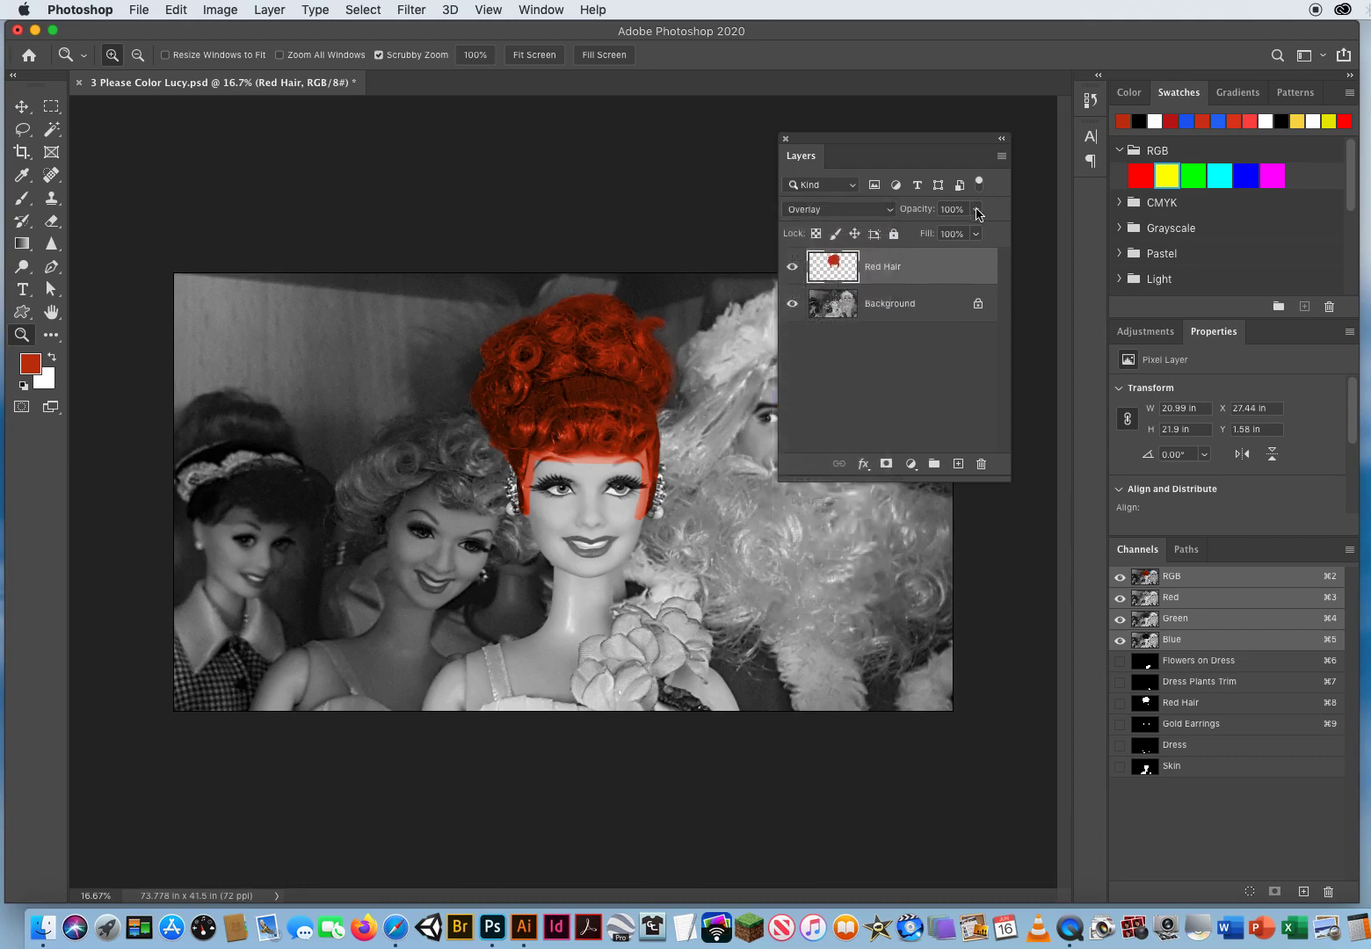
pyautogui.moveTo(977, 213); pyautogui.dragTo(955, 235)
pyautogui.moveTo(584, 452); pyautogui.dragTo(531, 496)
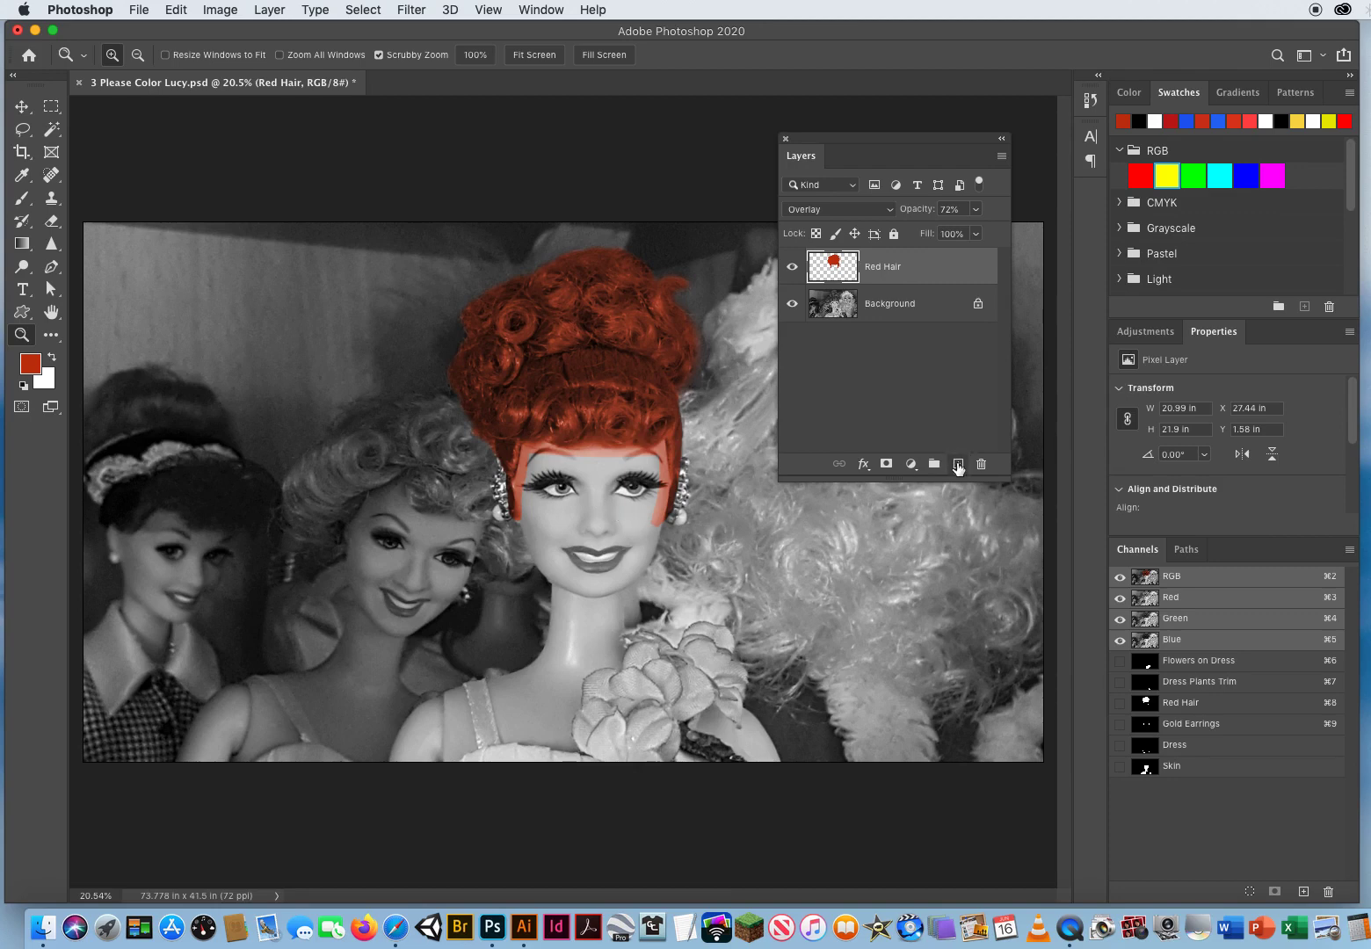
# - Add a new layer above Red Hair and name it Skintone
pyautogui.click(959, 464)
pyautogui.doubleClick(880, 265)
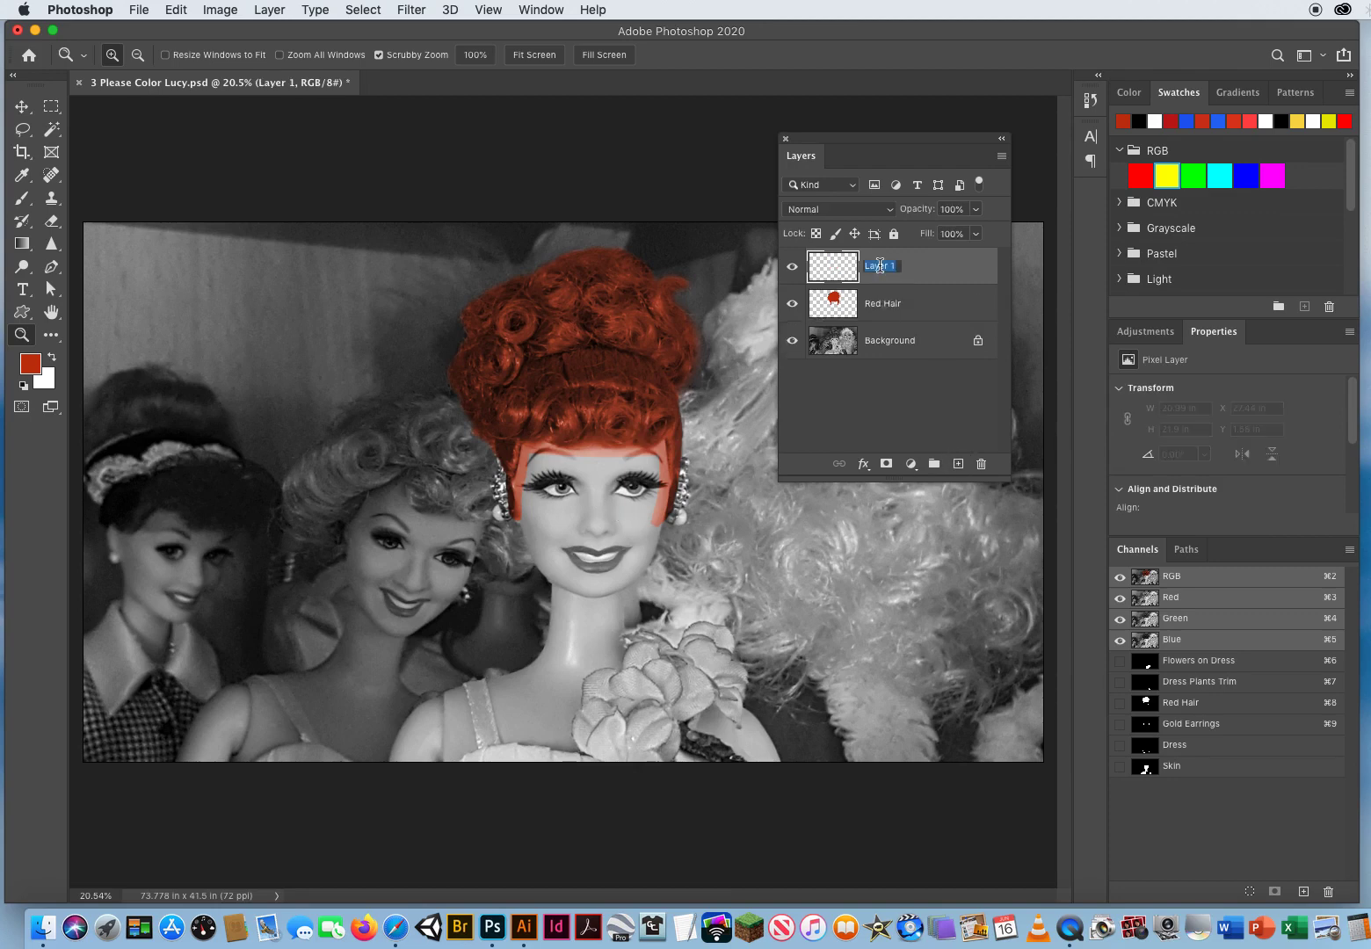
pyautogui.write('Skintone')
pyautogui.press('Return')
# - Change the foreground colour to a slightly brighter orange-red for the skin tone
pyautogui.click(33, 366)
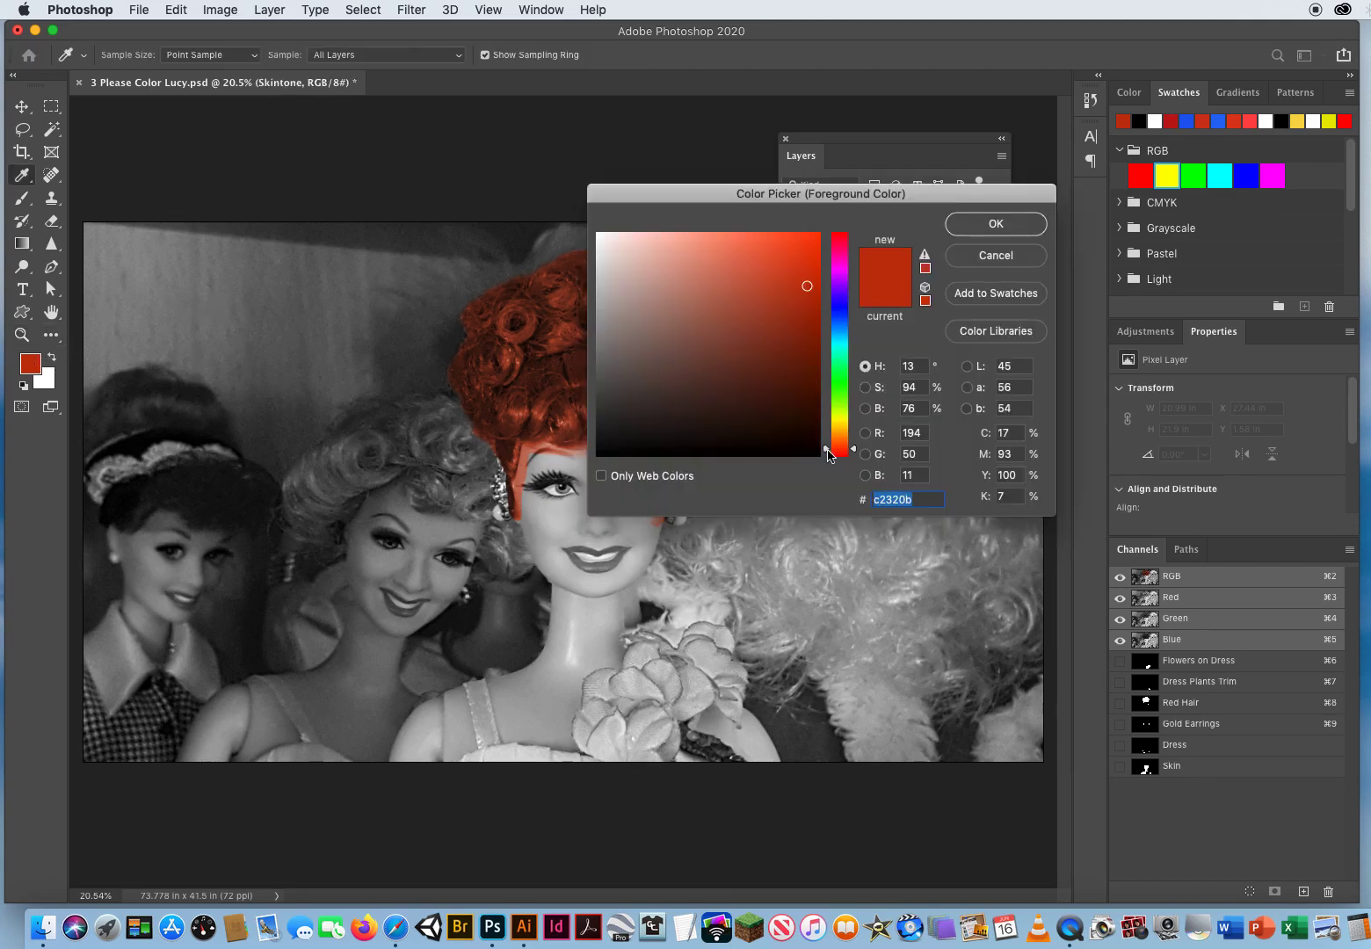
pyautogui.moveTo(839, 448); pyautogui.dragTo(840, 450)
pyautogui.click(788, 269)
pyautogui.moveTo(787, 269); pyautogui.dragTo(792, 266)
pyautogui.click(973, 230)
pyautogui.press('z')
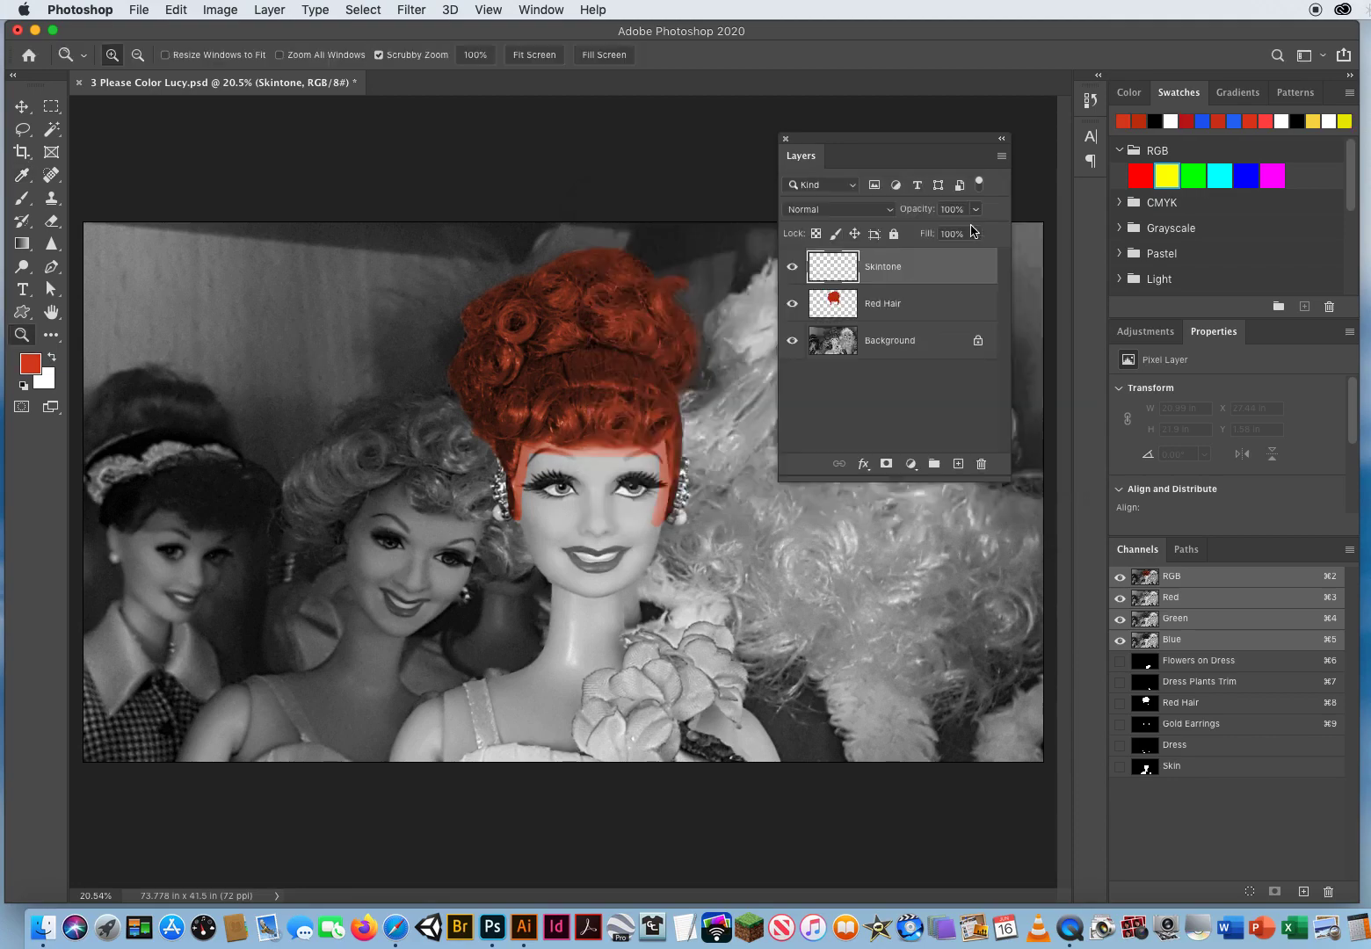
# - Load the Skin channel as a selection and delete the hair colour inside it from the Red Hair layer
pyautogui.click(360, 11)
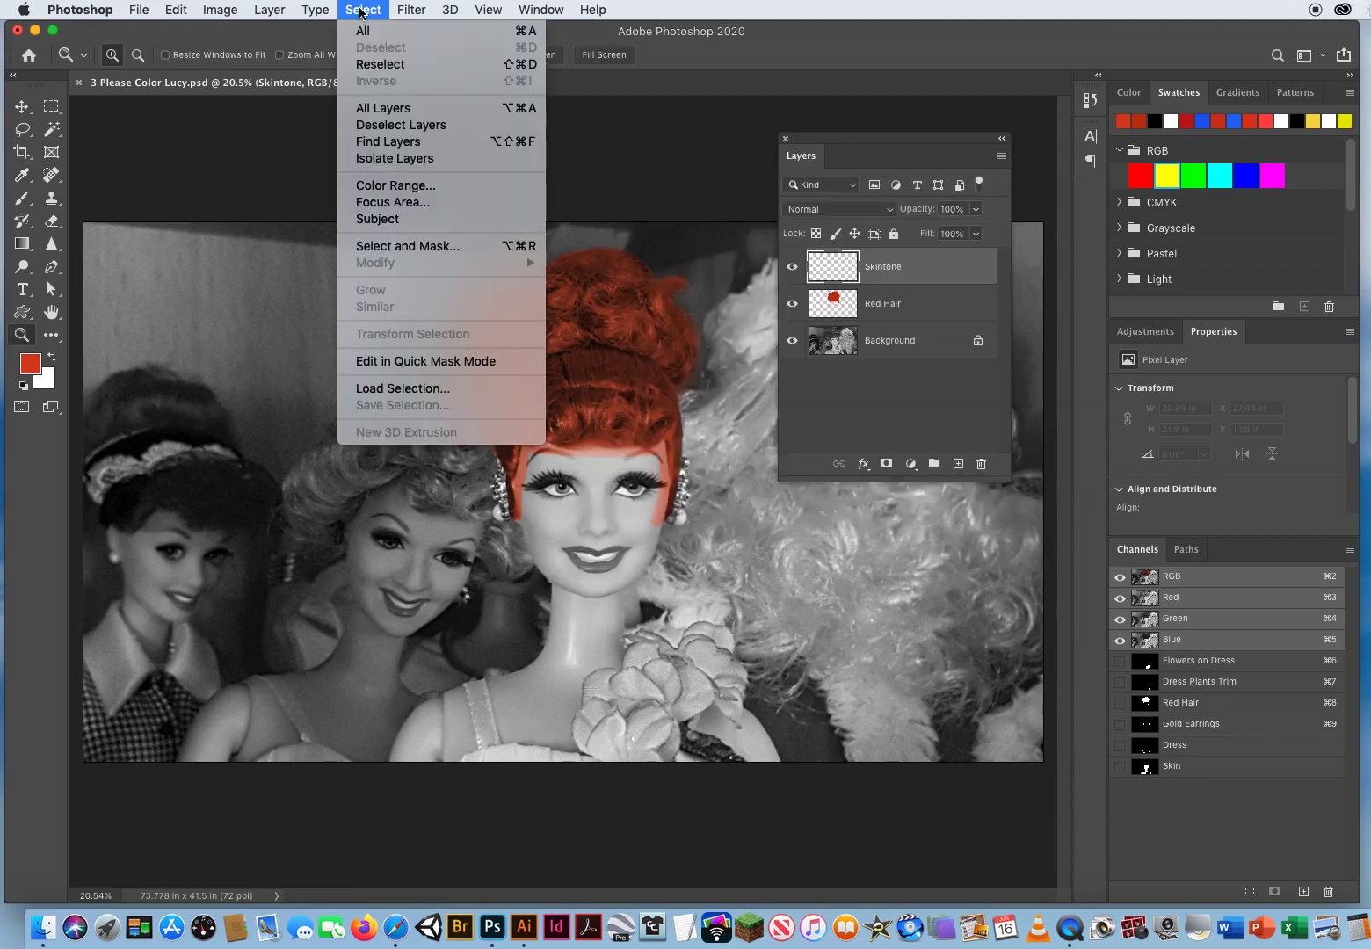
pyautogui.click(380, 389)
pyautogui.click(794, 195)
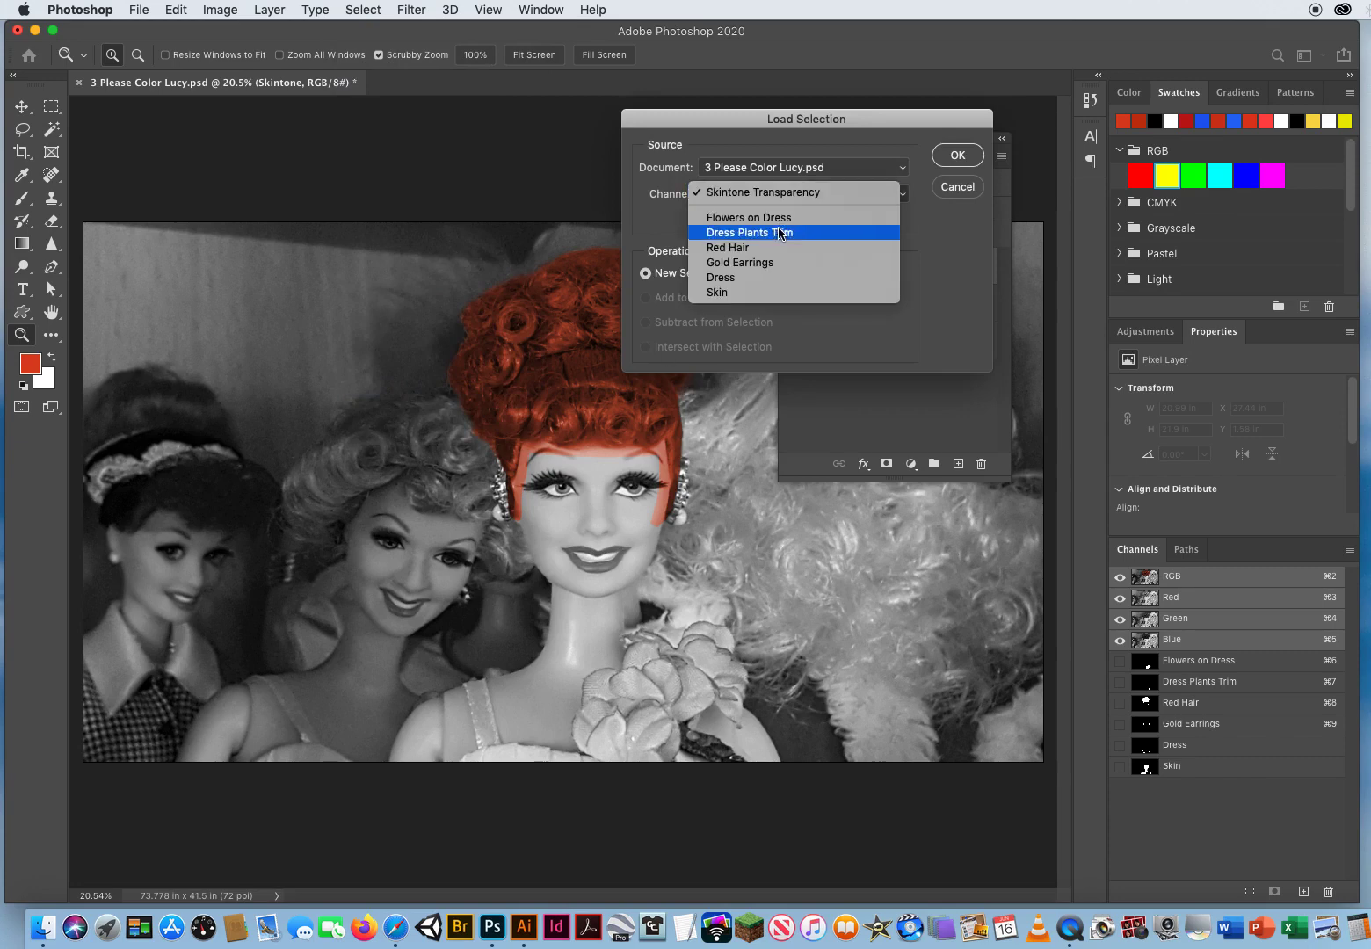
pyautogui.click(836, 291)
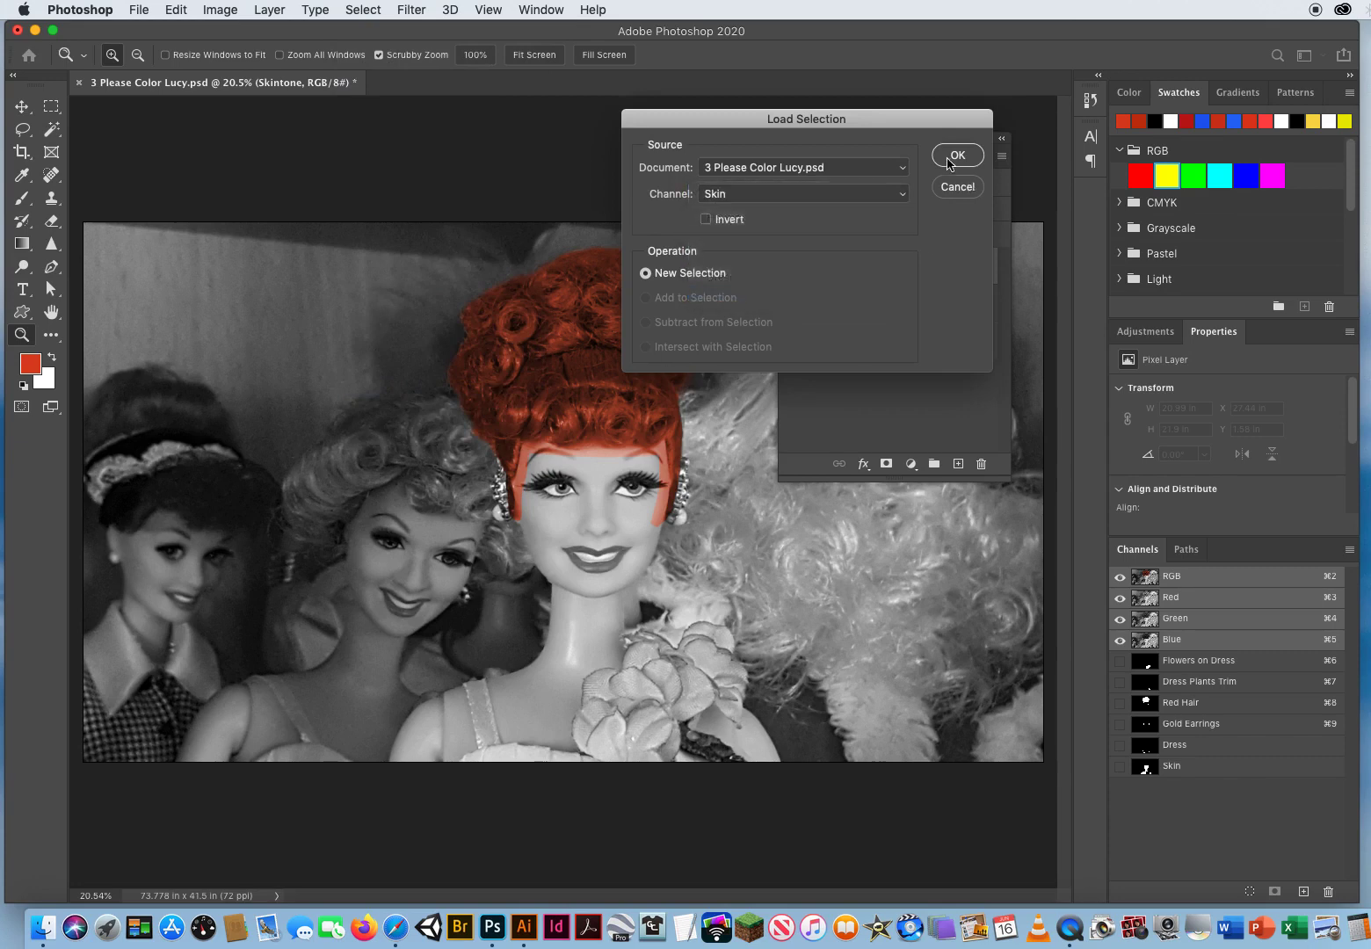
pyautogui.click(956, 154)
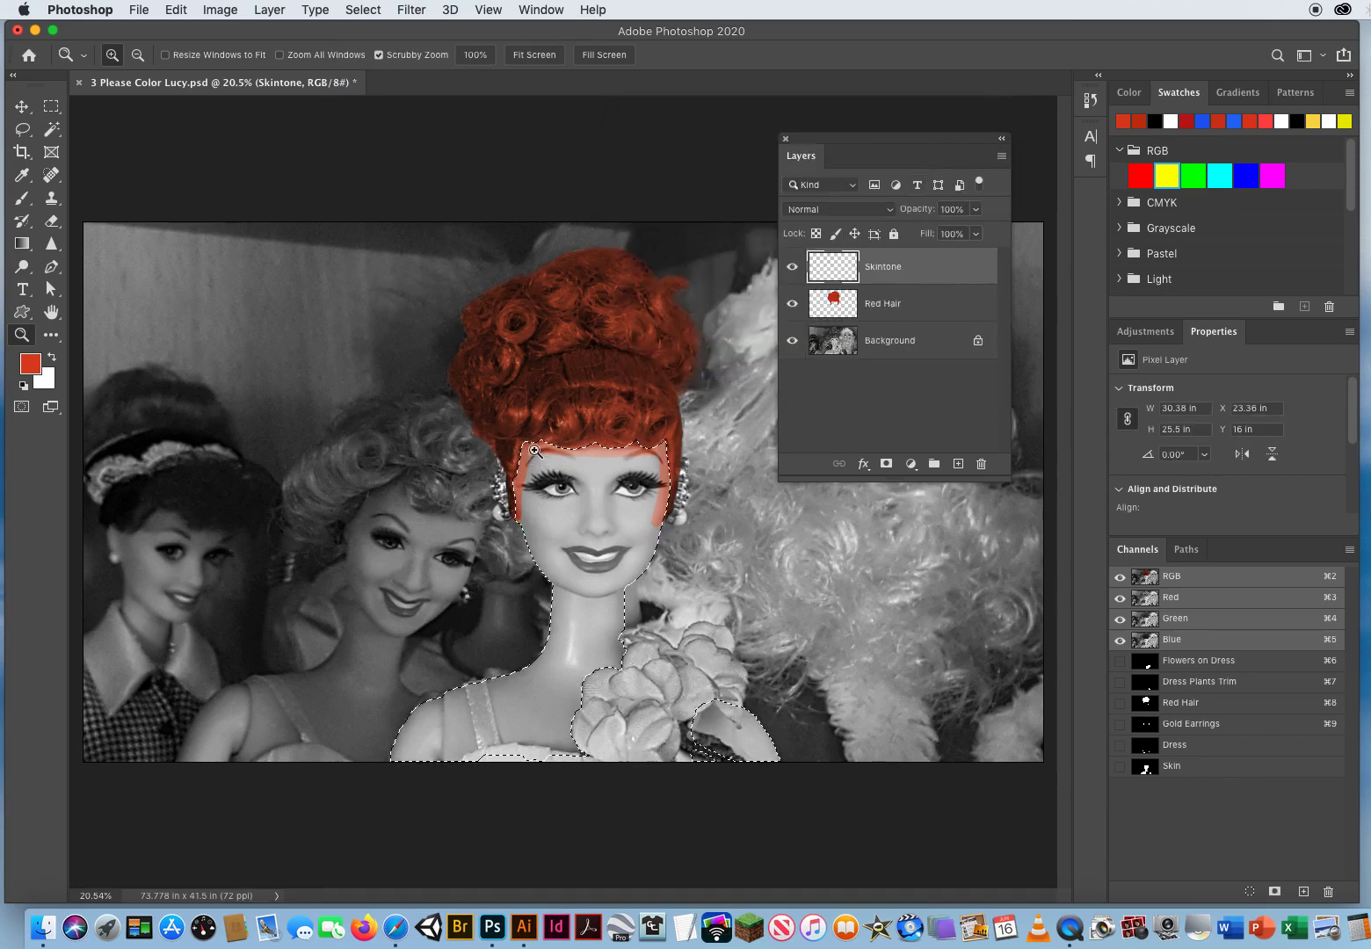
pyautogui.press('super+d')
pyautogui.click(888, 305)
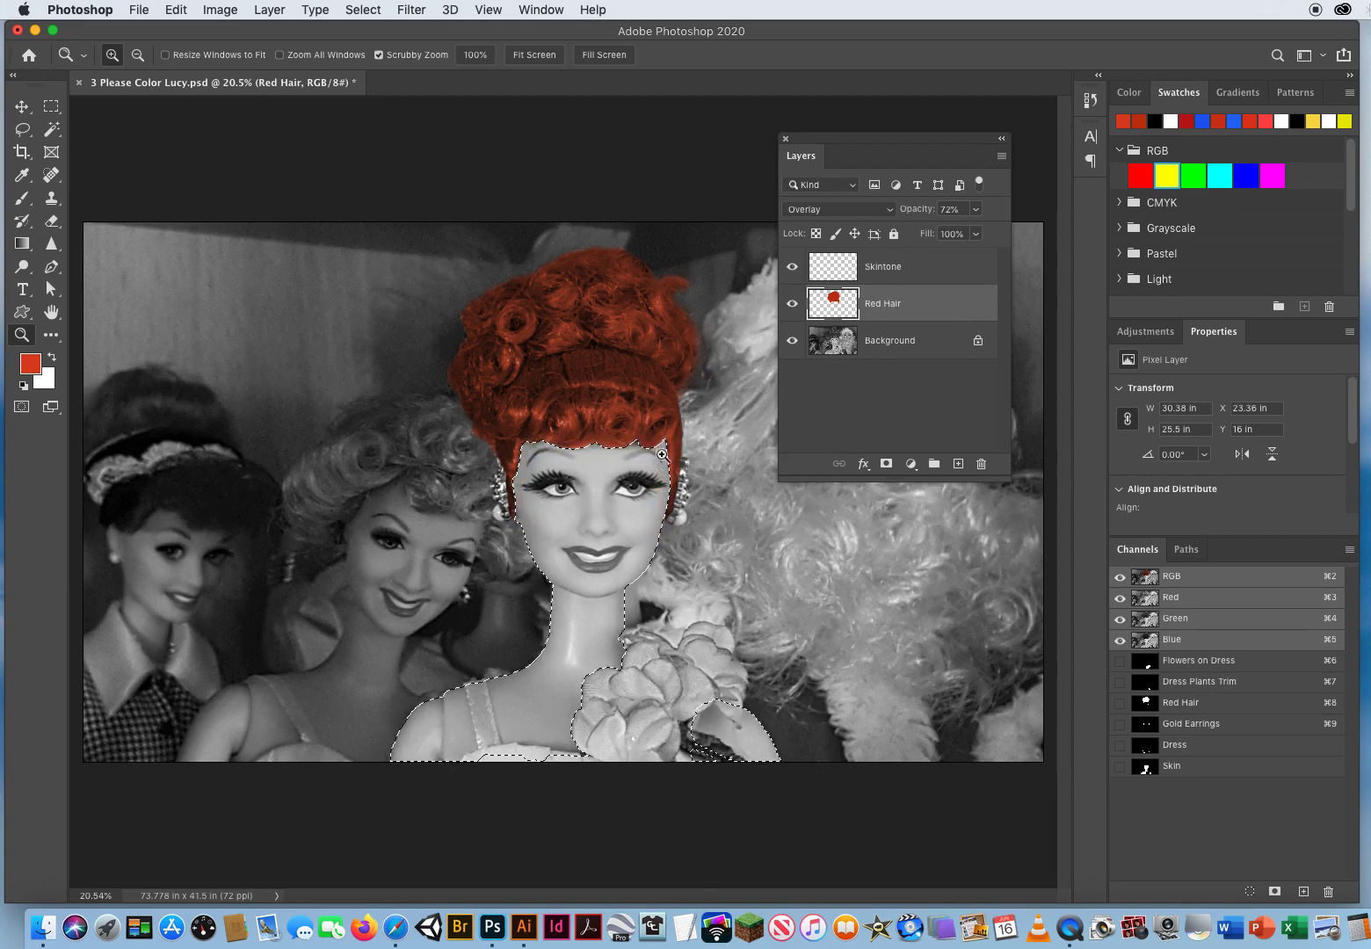
# - Fill the skin selection on the Skintone layer with the orange-red foreground colour, and deselect
pyautogui.click(887, 268)
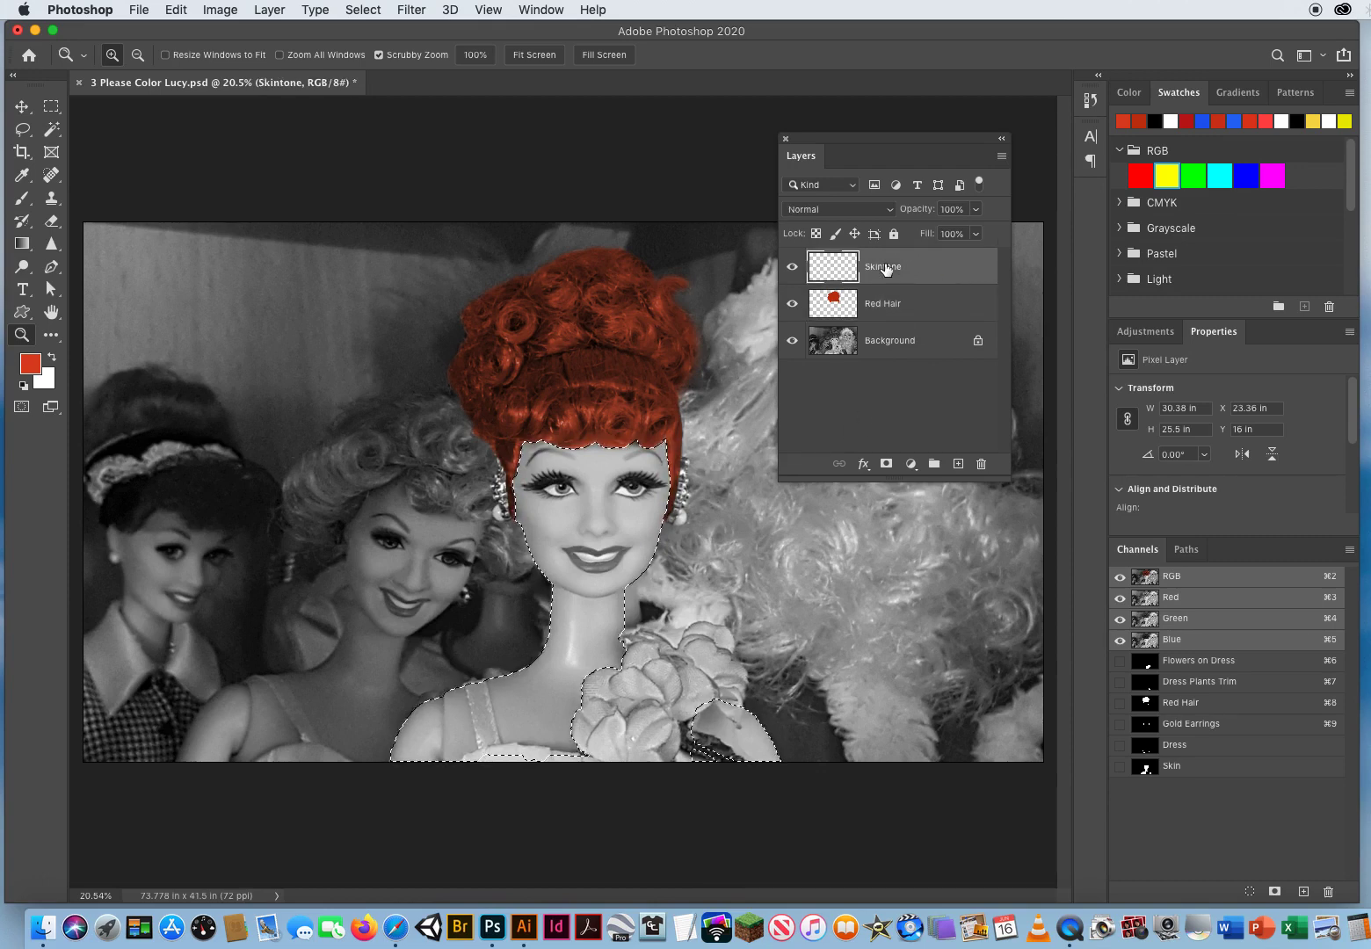
pyautogui.press('alt')
pyautogui.hotkey('alt', 'BackSpace')
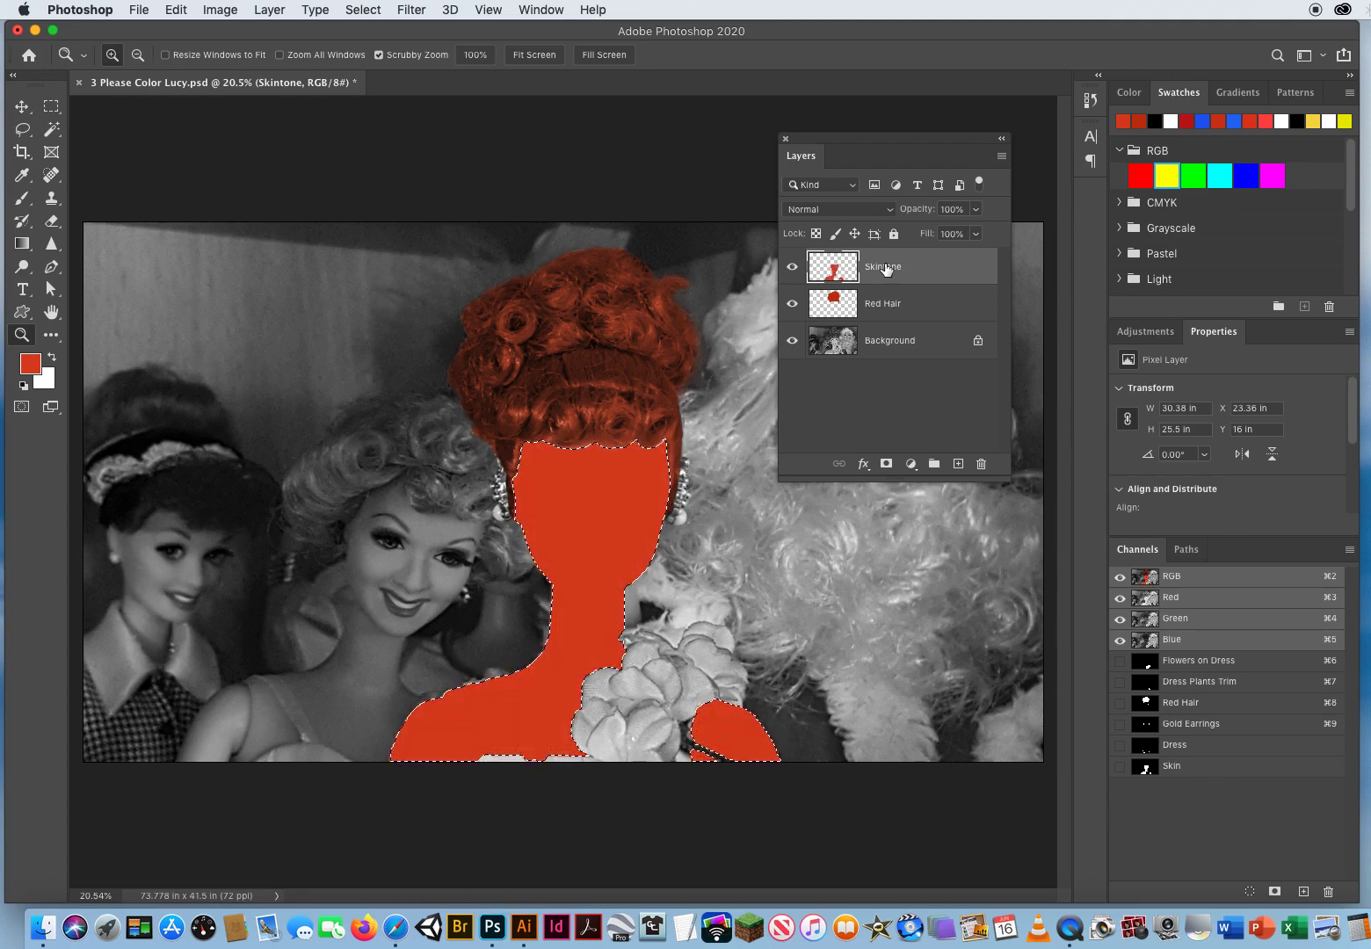
pyautogui.press('super+d')
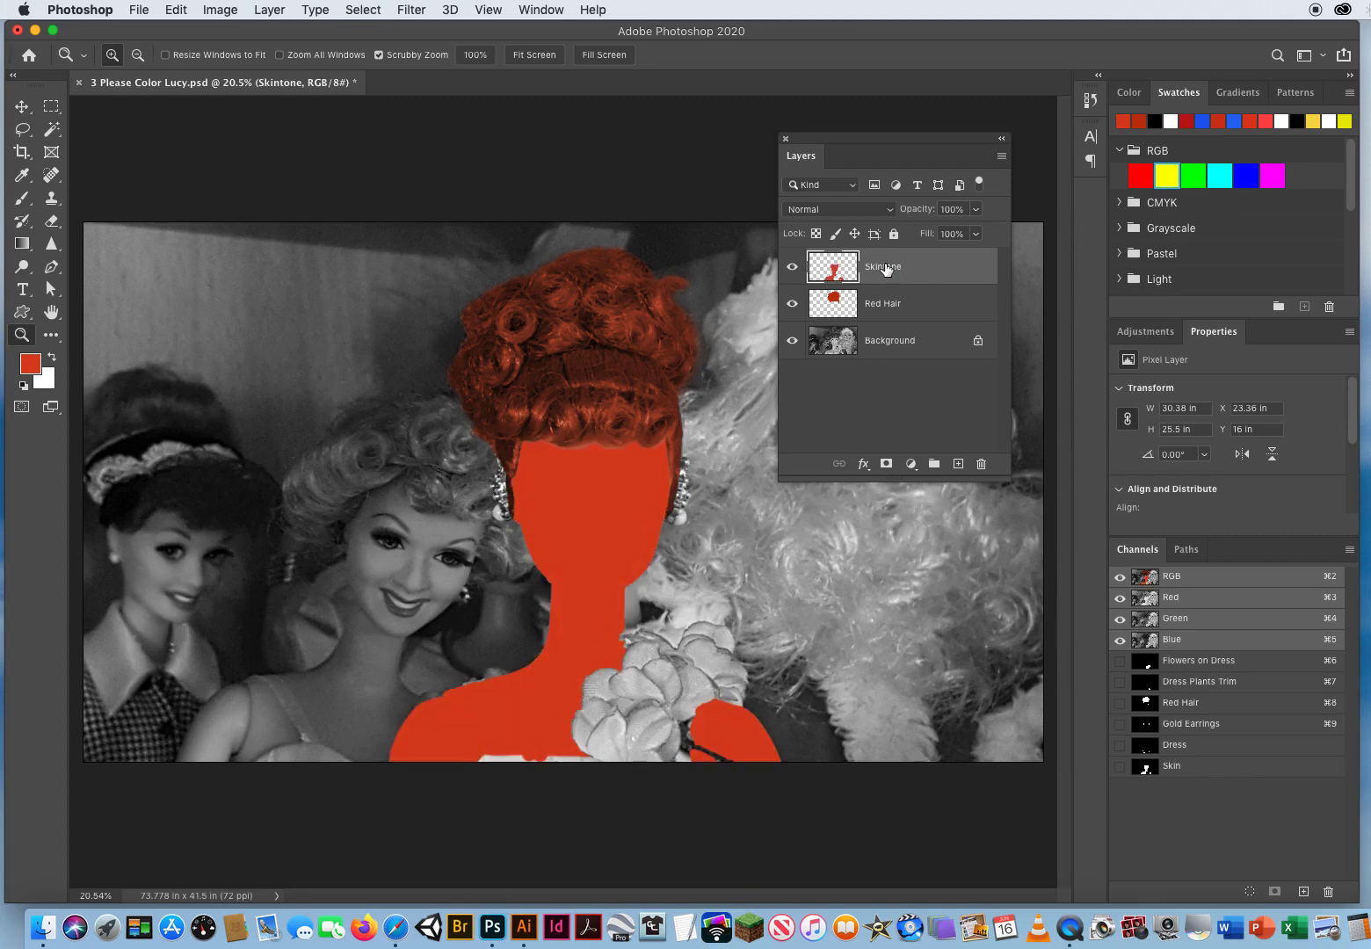
# - Set the Skintone layer's blend mode to Overlay and its opacity to 41%
pyautogui.click(824, 212)
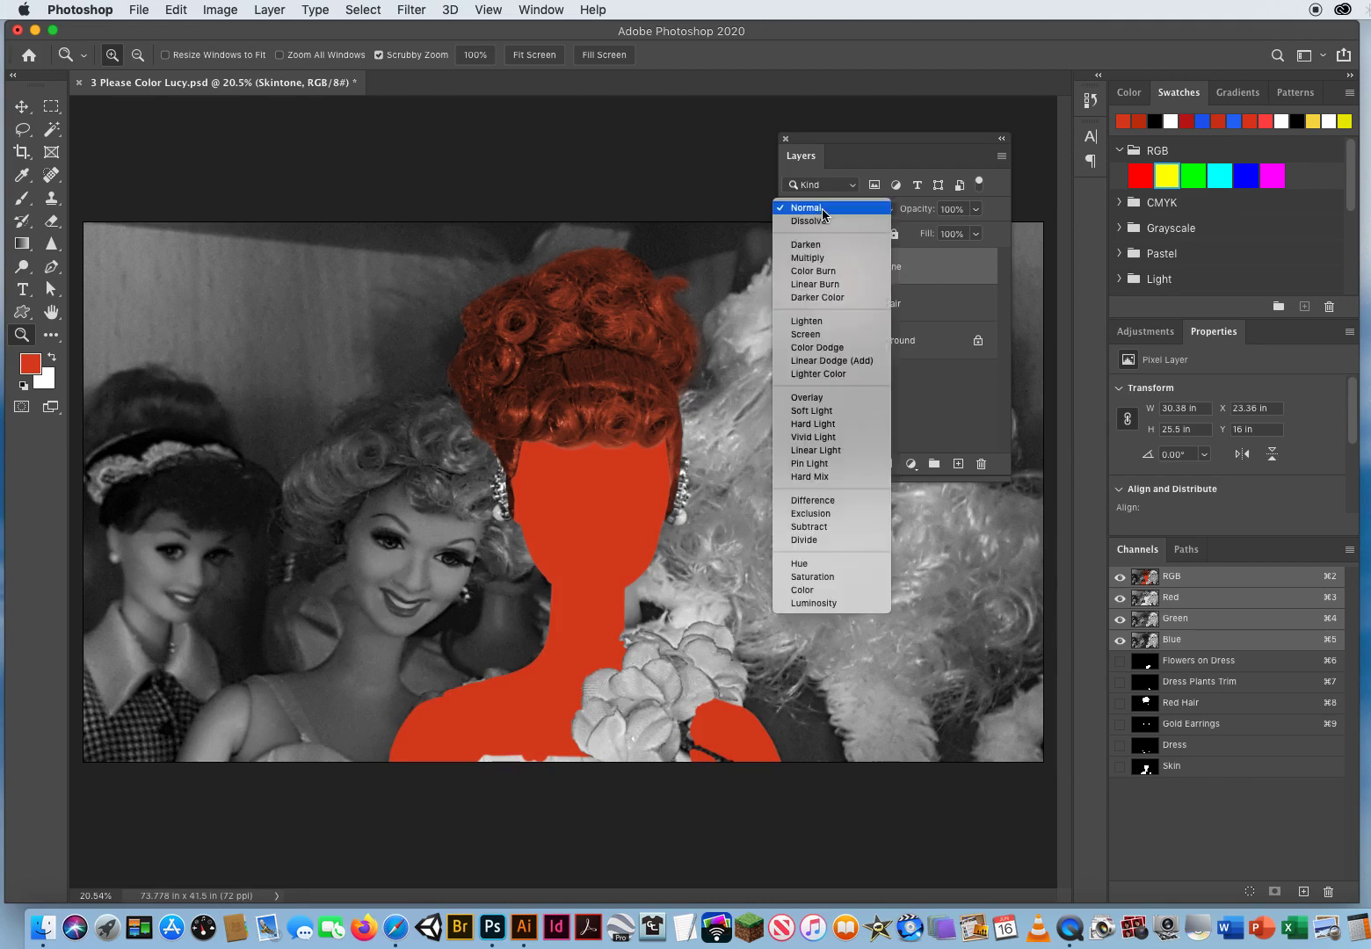
pyautogui.click(817, 403)
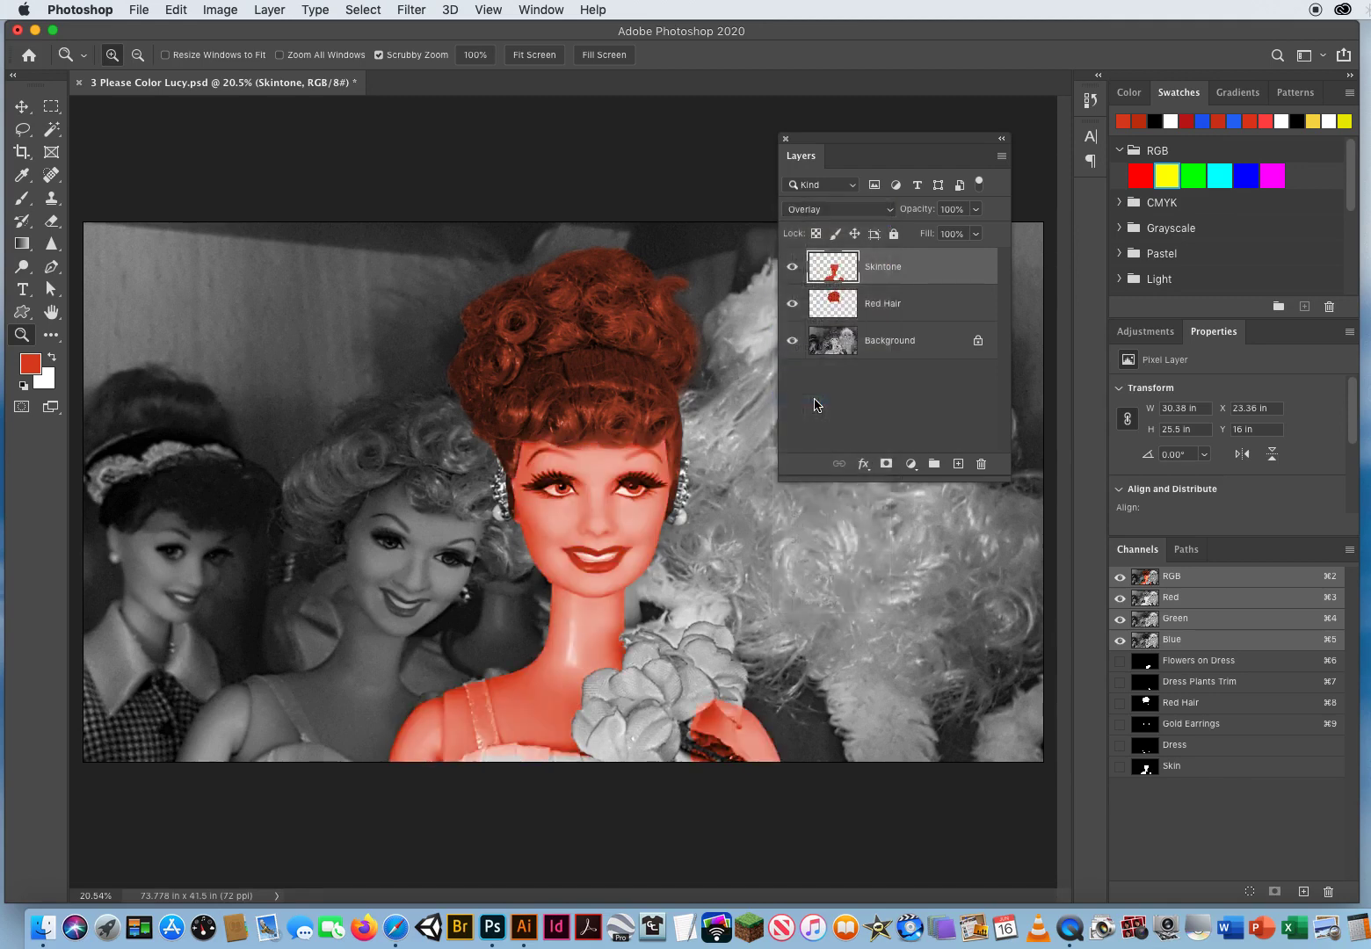
pyautogui.click(977, 211)
pyautogui.moveTo(976, 233); pyautogui.dragTo(933, 238)
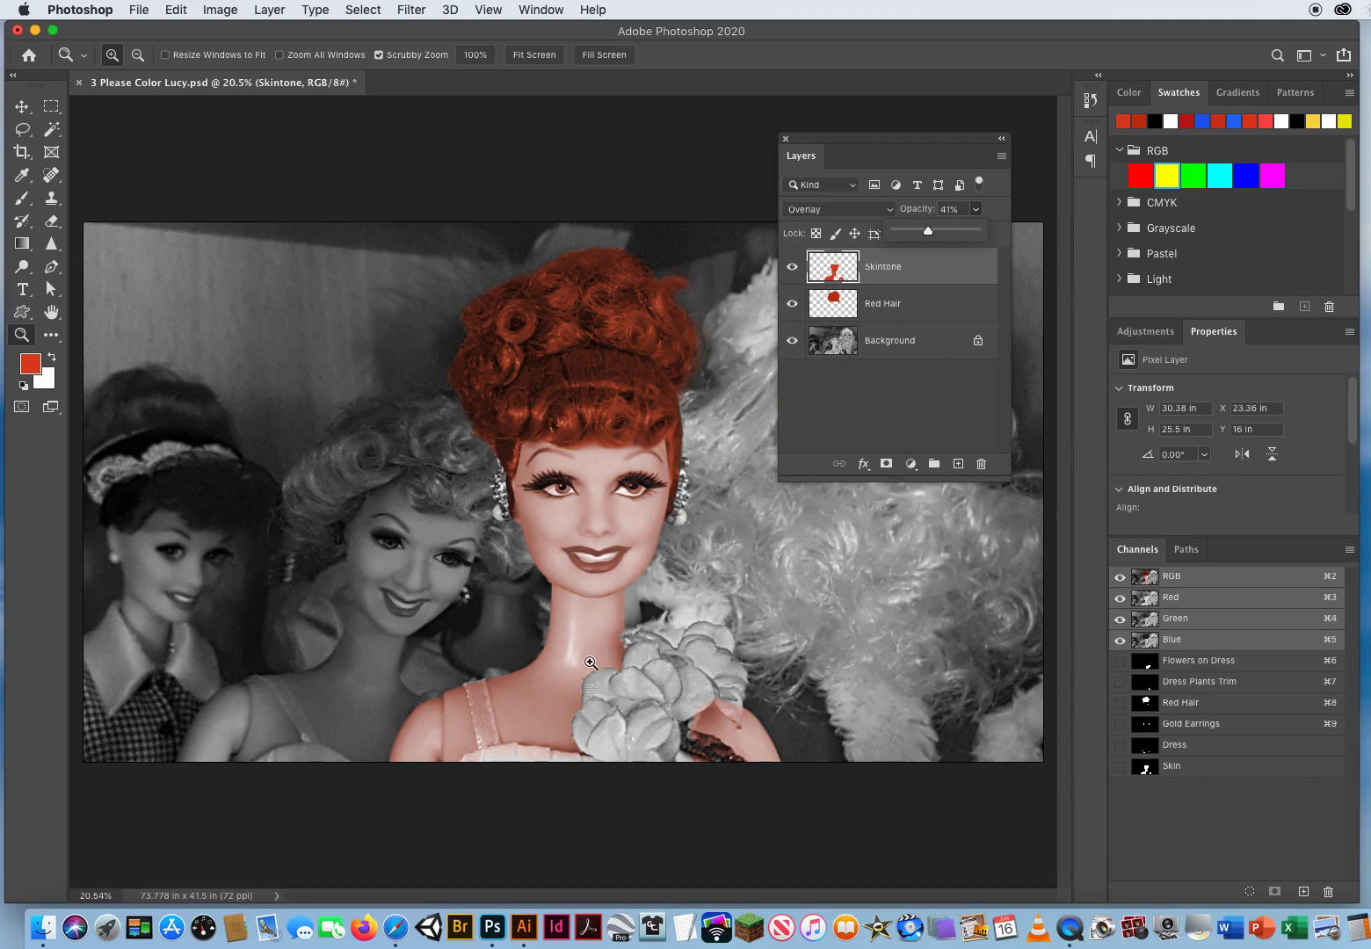
# - Examine the skin tint up close on the eyes, lips and shoulder, and view the Dress Plants Trim channel
pyautogui.moveTo(571, 488); pyautogui.dragTo(698, 511)
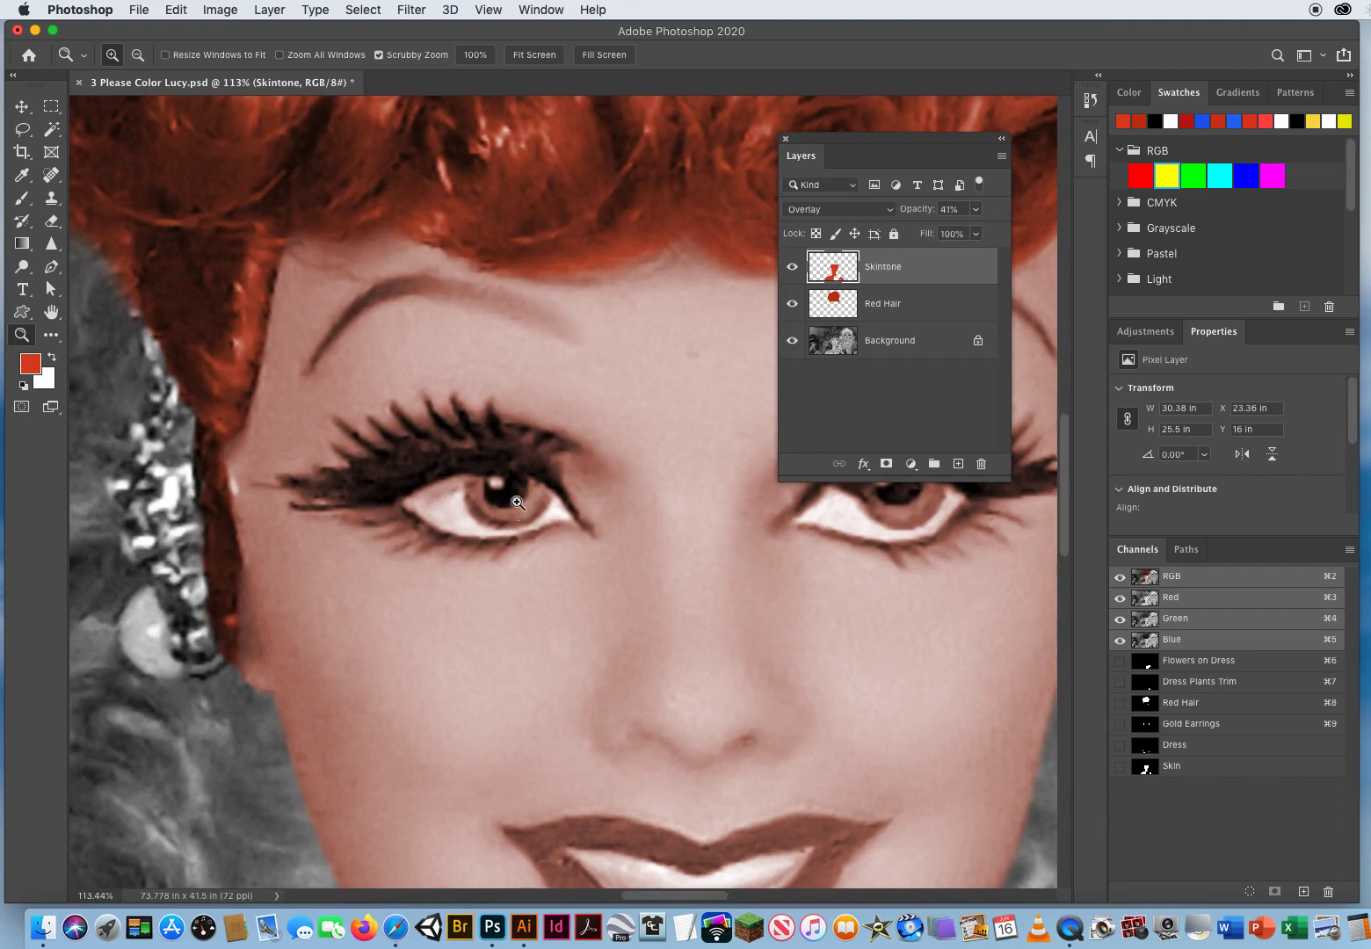
pyautogui.scroll(-10, 664, 703)
pyautogui.hscroll(5, 663, 703)
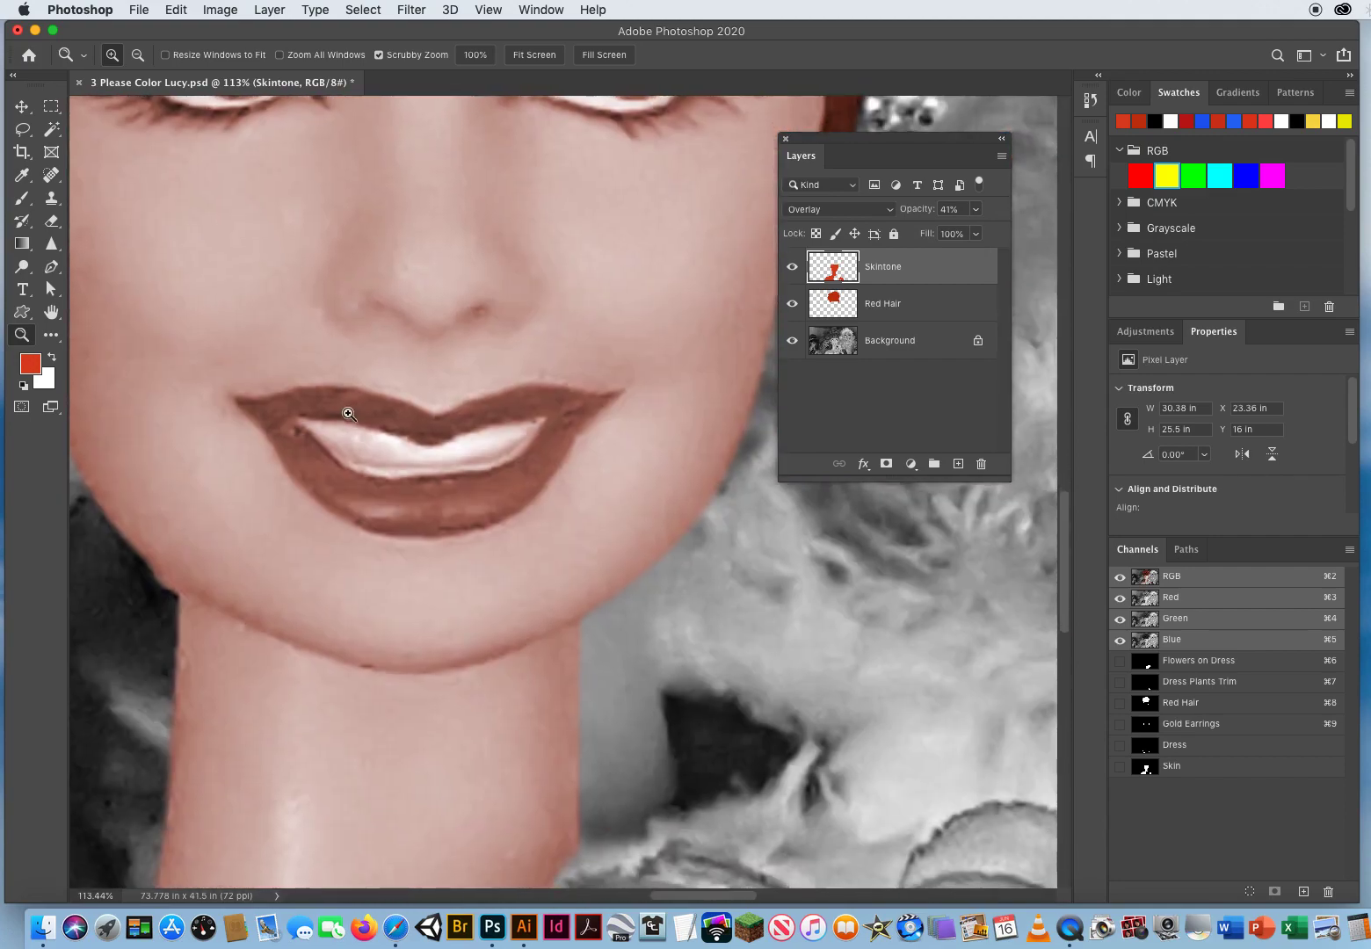
pyautogui.scroll(-15, 519, 453)
pyautogui.hscroll(3, 519, 453)
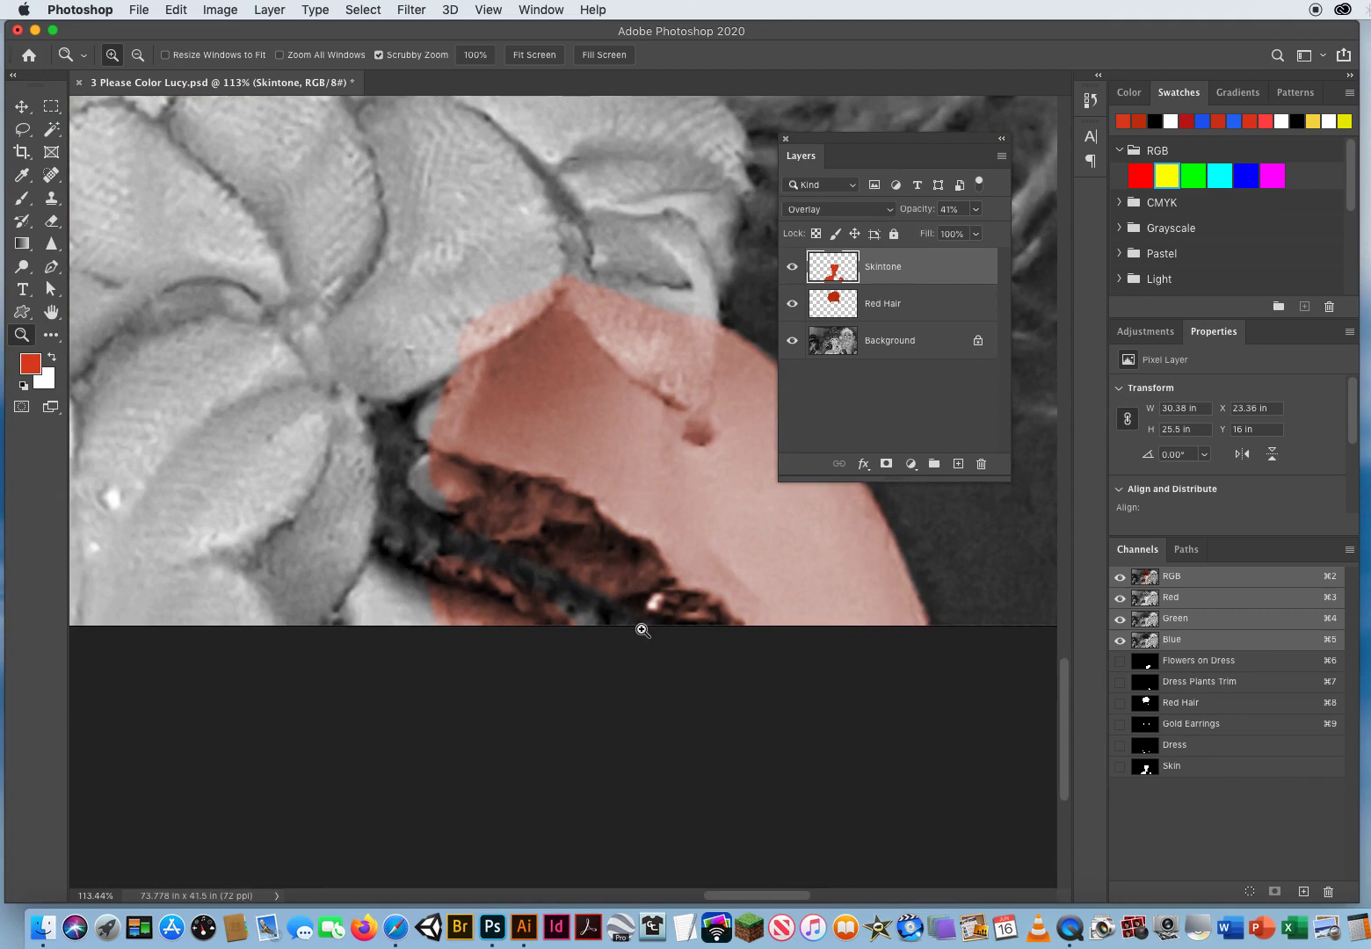
pyautogui.keyDown('alt'); pyautogui.click(556, 543); pyautogui.keyUp('alt')
pyautogui.keyDown('alt'); pyautogui.click(555, 542); pyautogui.keyUp('alt')
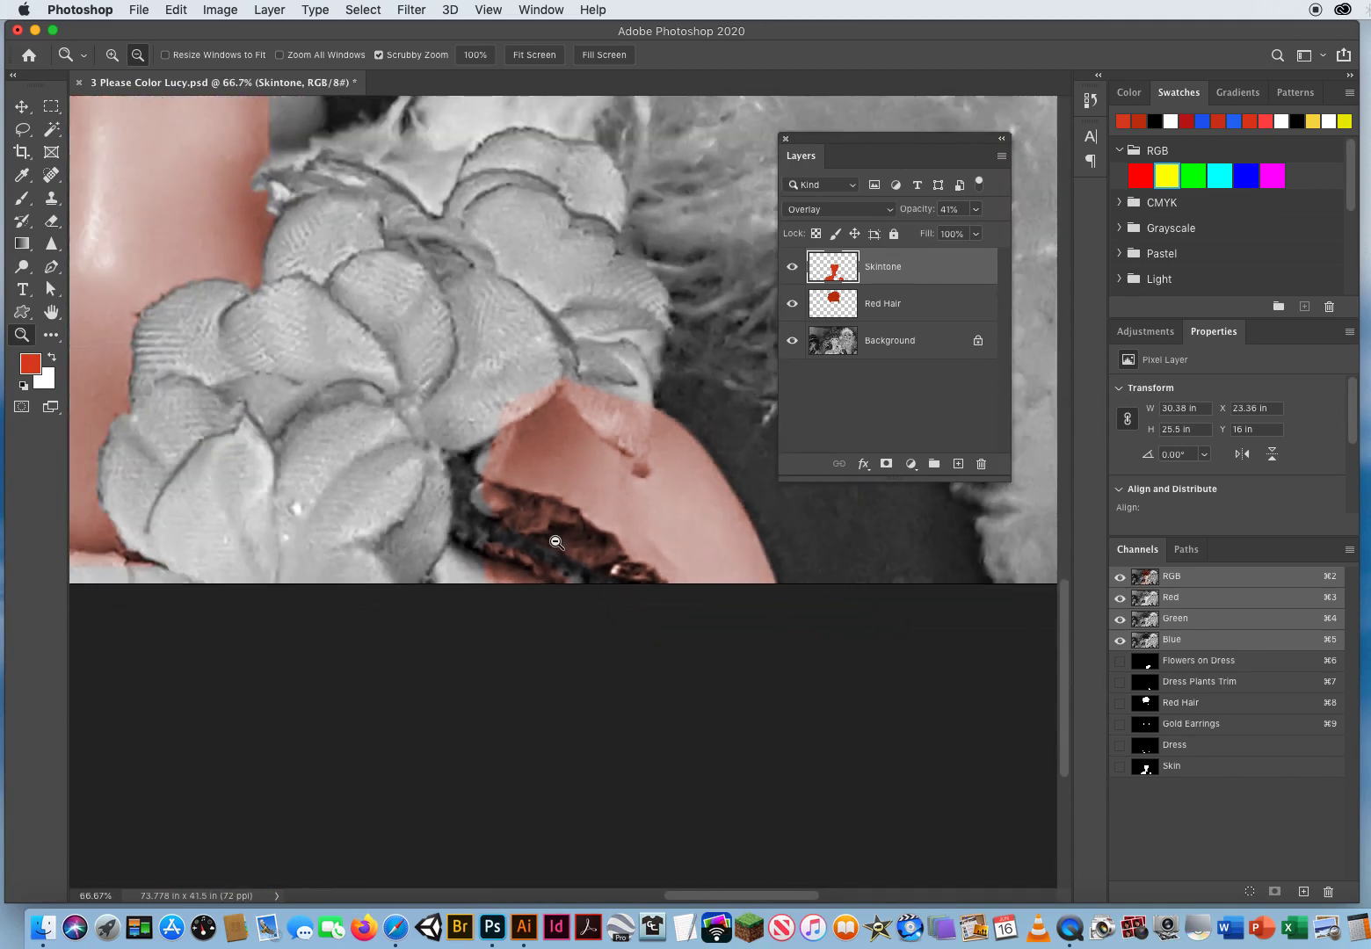
pyautogui.scroll(5, 563, 607)
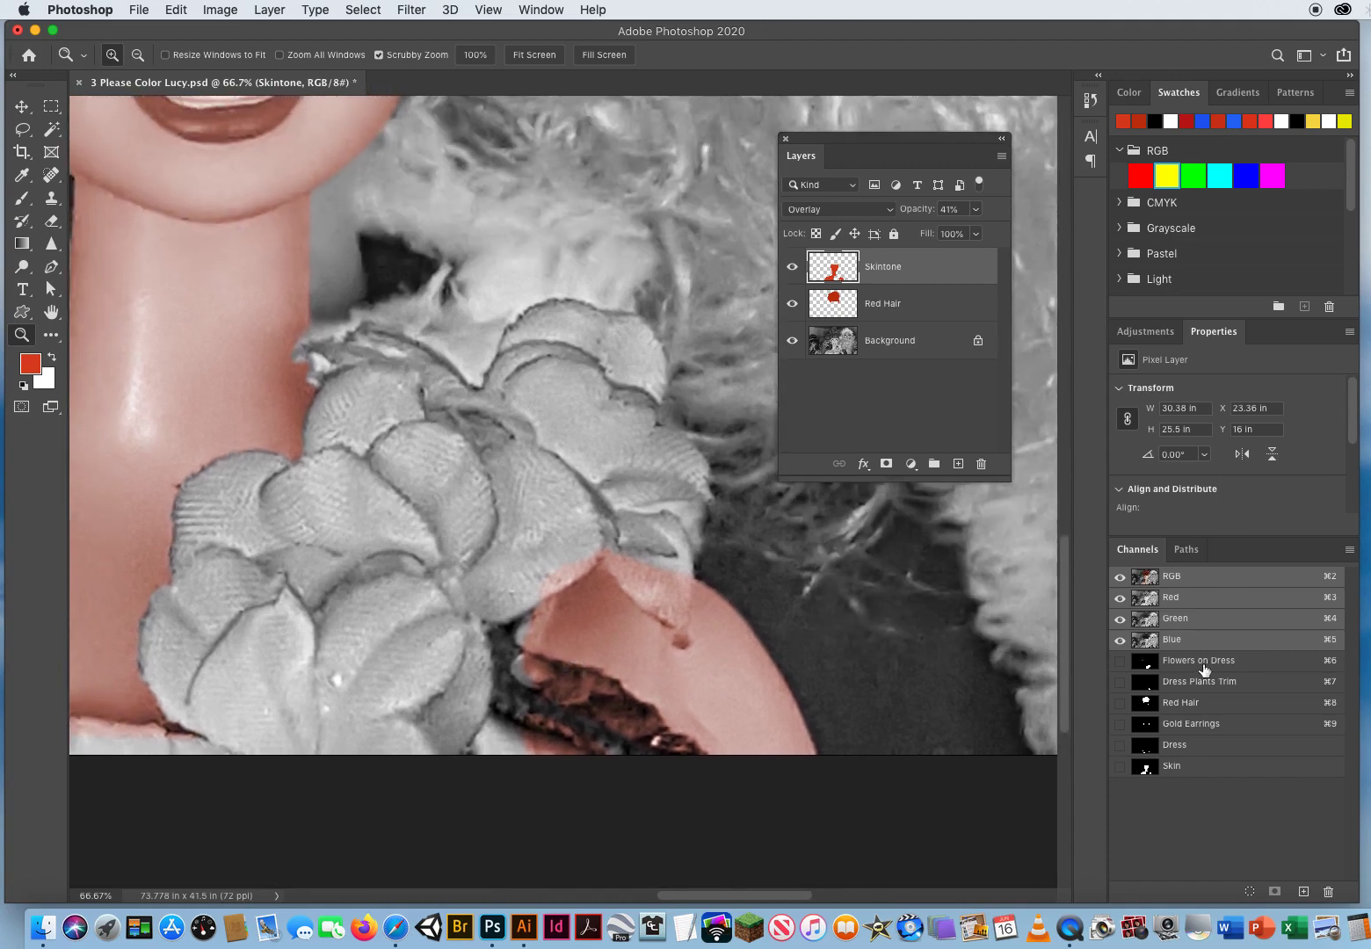
pyautogui.click(1172, 684)
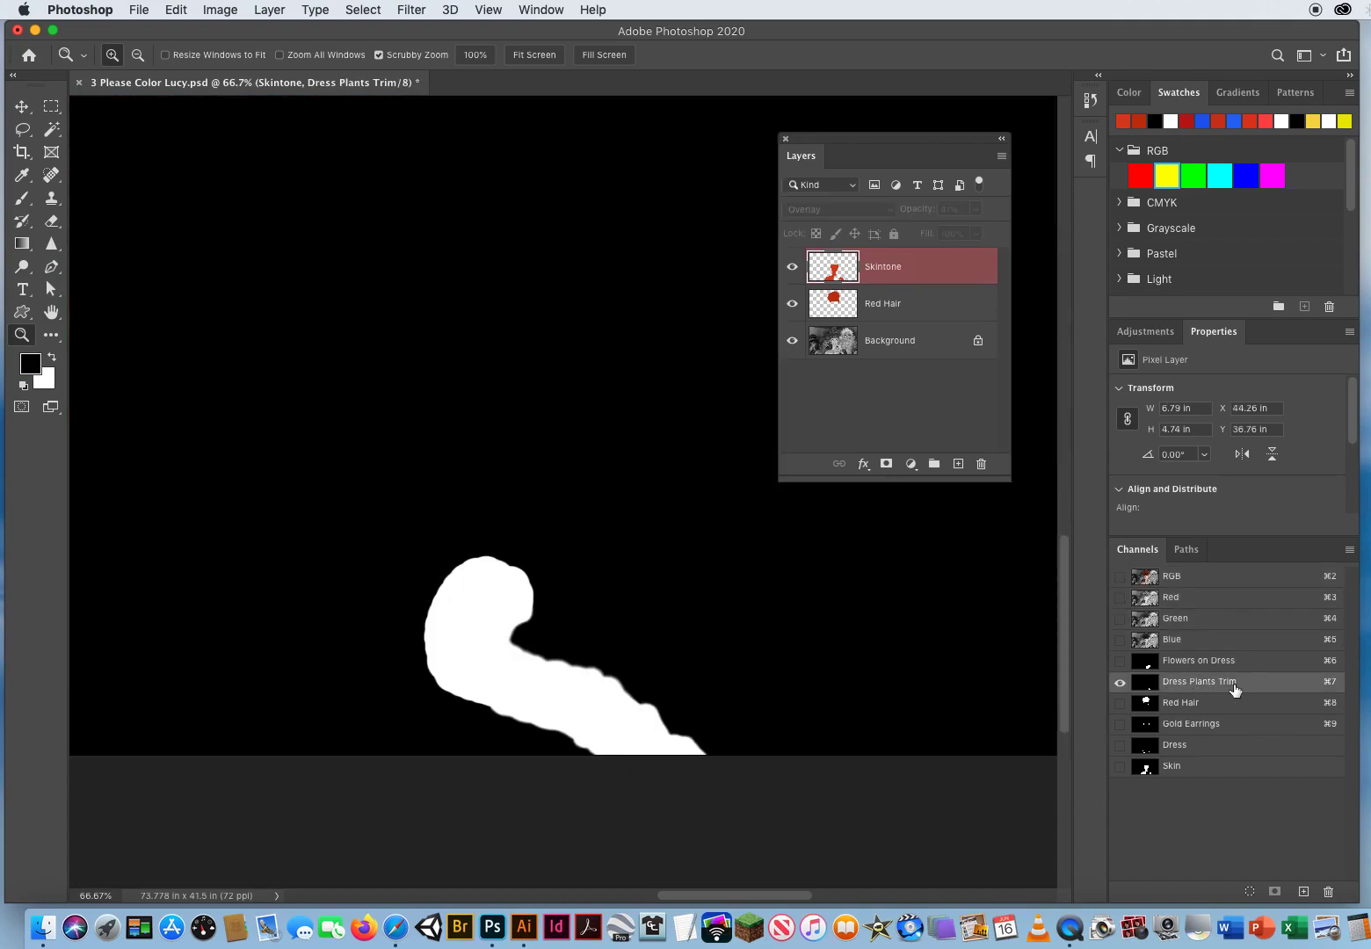
pyautogui.click(1177, 580)
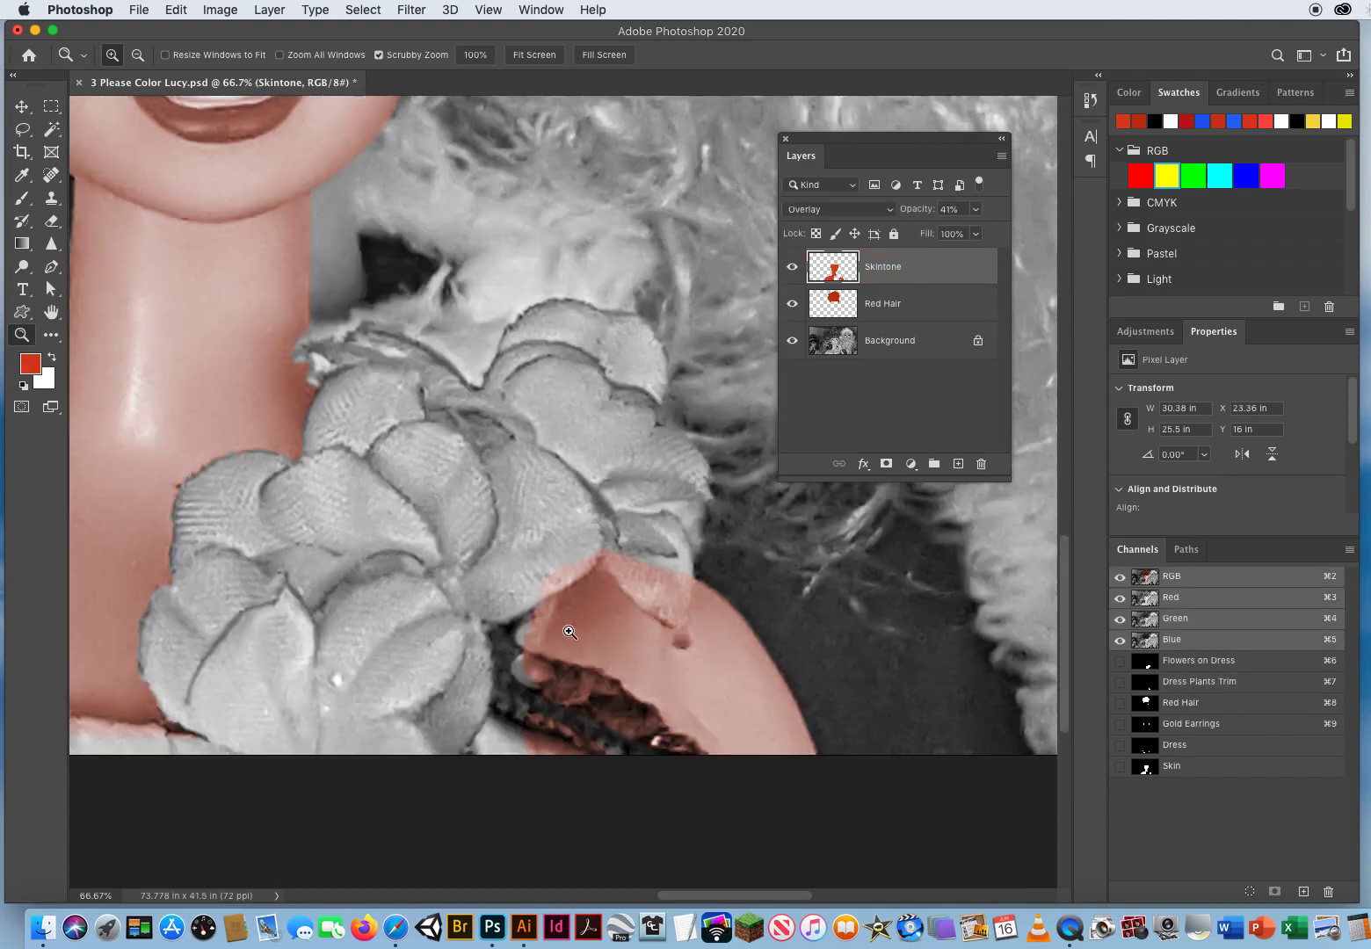
# - Add a new layer above Skintone and name it Leaves
pyautogui.click(958, 464)
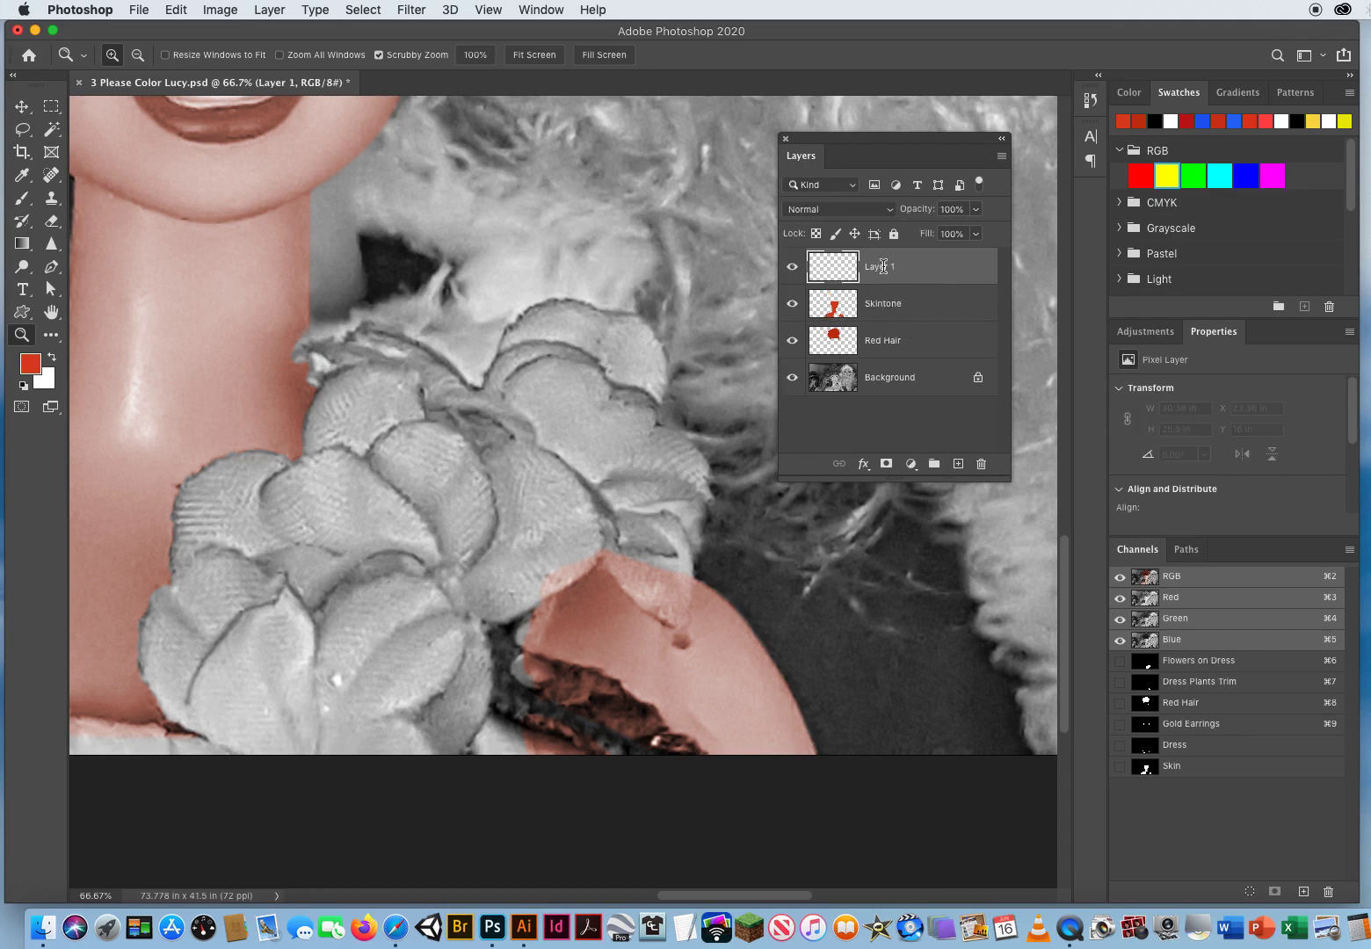
pyautogui.write('Leaves')
pyautogui.press('Return')
# - Load the Dress Plants Trim channel as a selection and delete the skin colour inside it from the Skintone layer
pyautogui.click(361, 10)
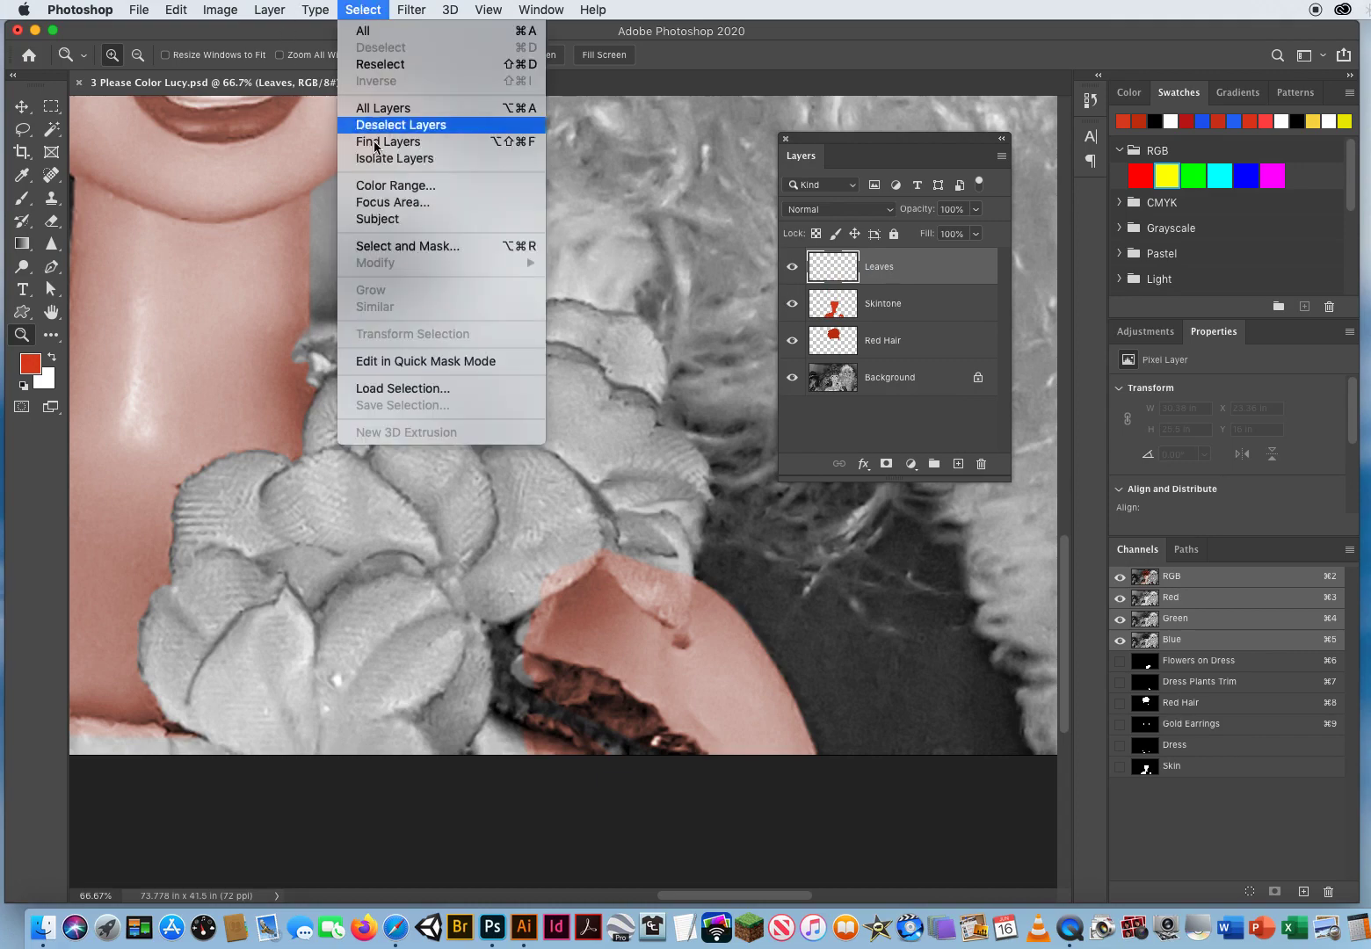
pyautogui.click(384, 392)
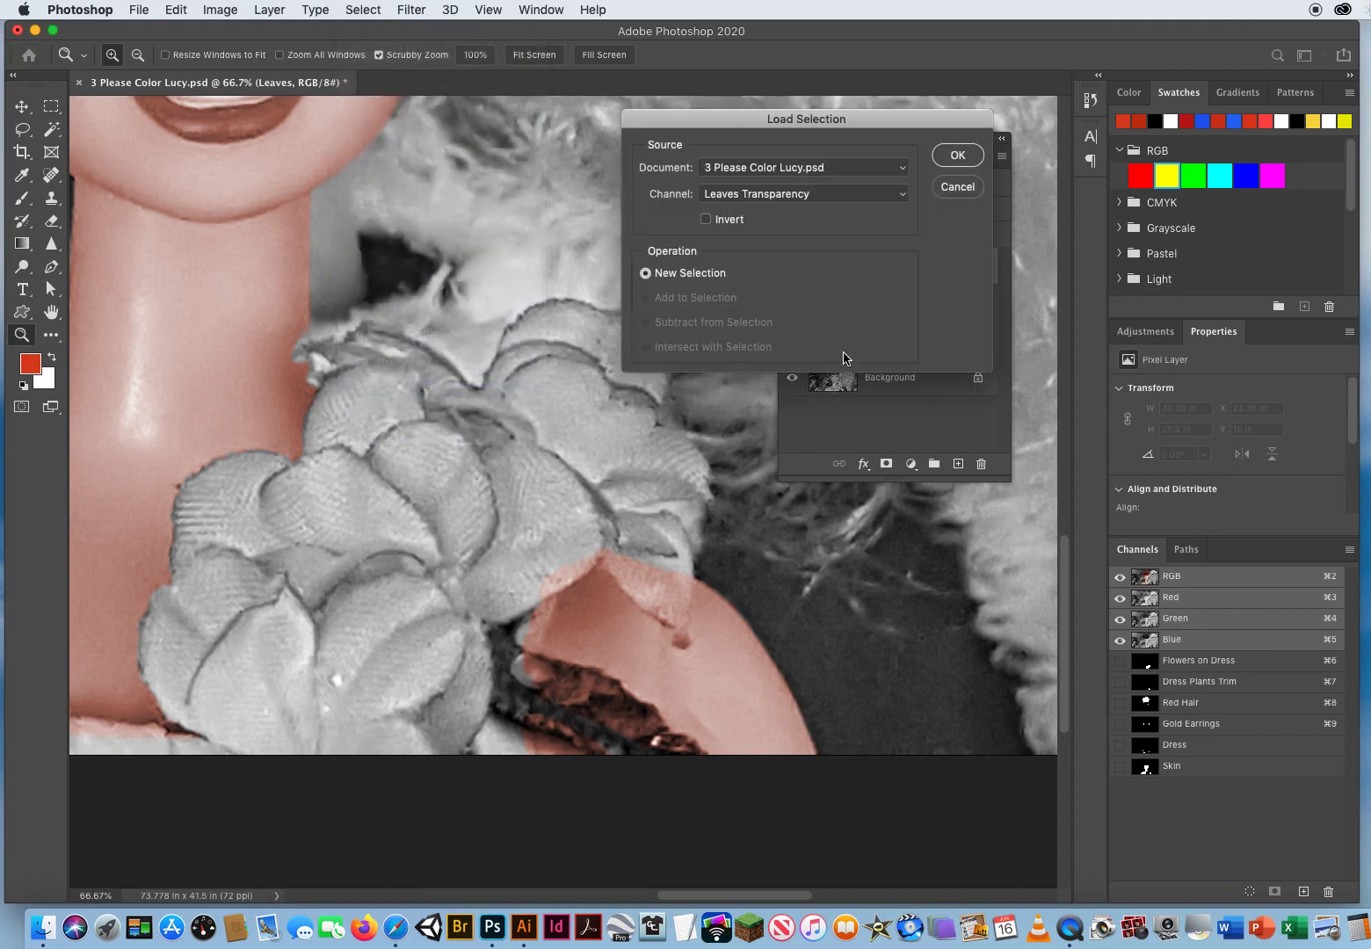
pyautogui.click(777, 203)
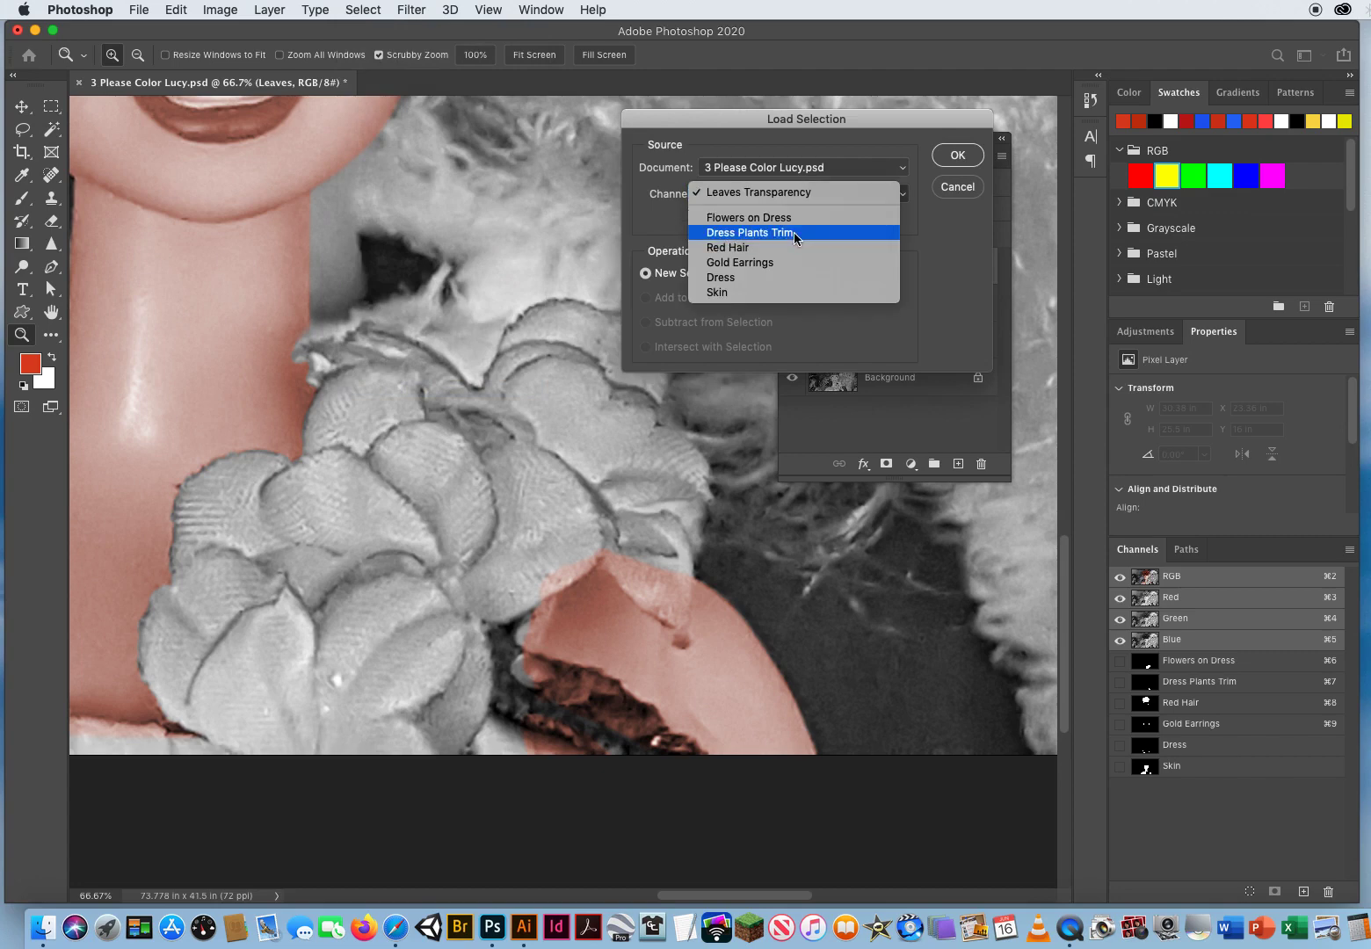
pyautogui.click(750, 232)
pyautogui.click(958, 155)
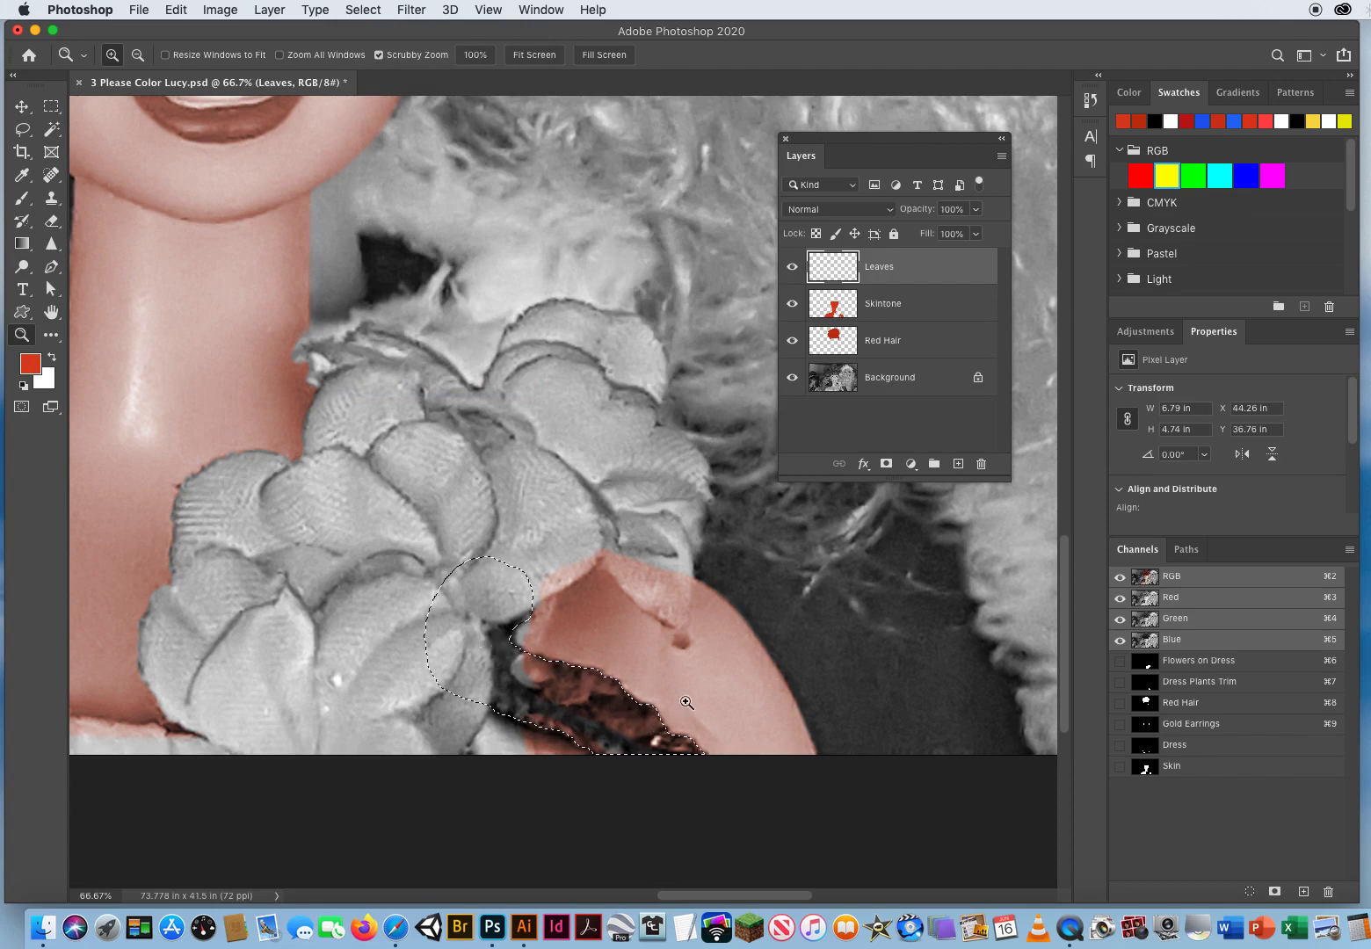
pyautogui.click(888, 307)
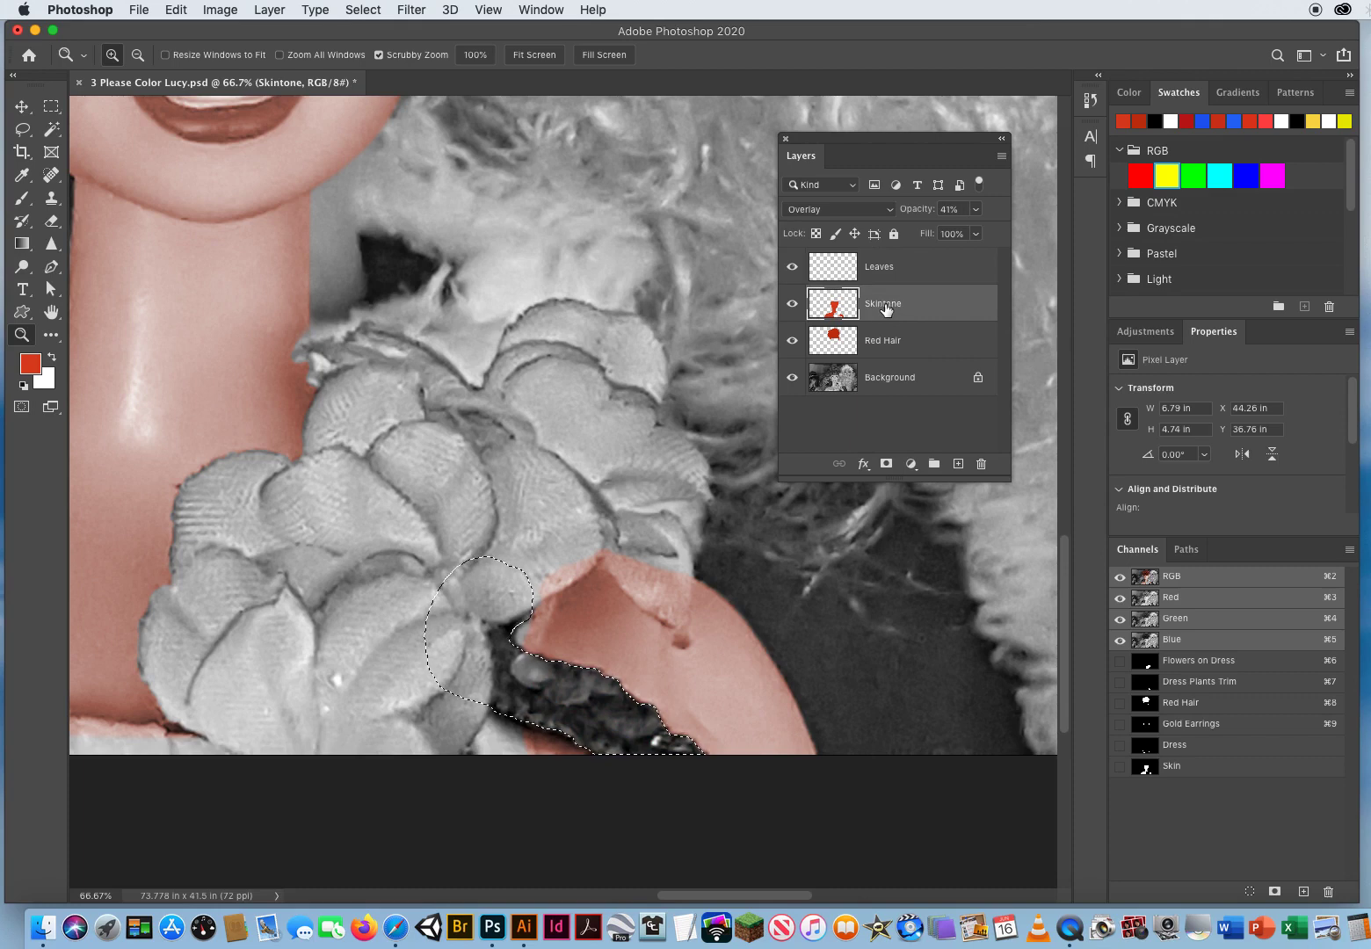
# - Change the foreground colour to a dark green for the leaves
pyautogui.click(32, 367)
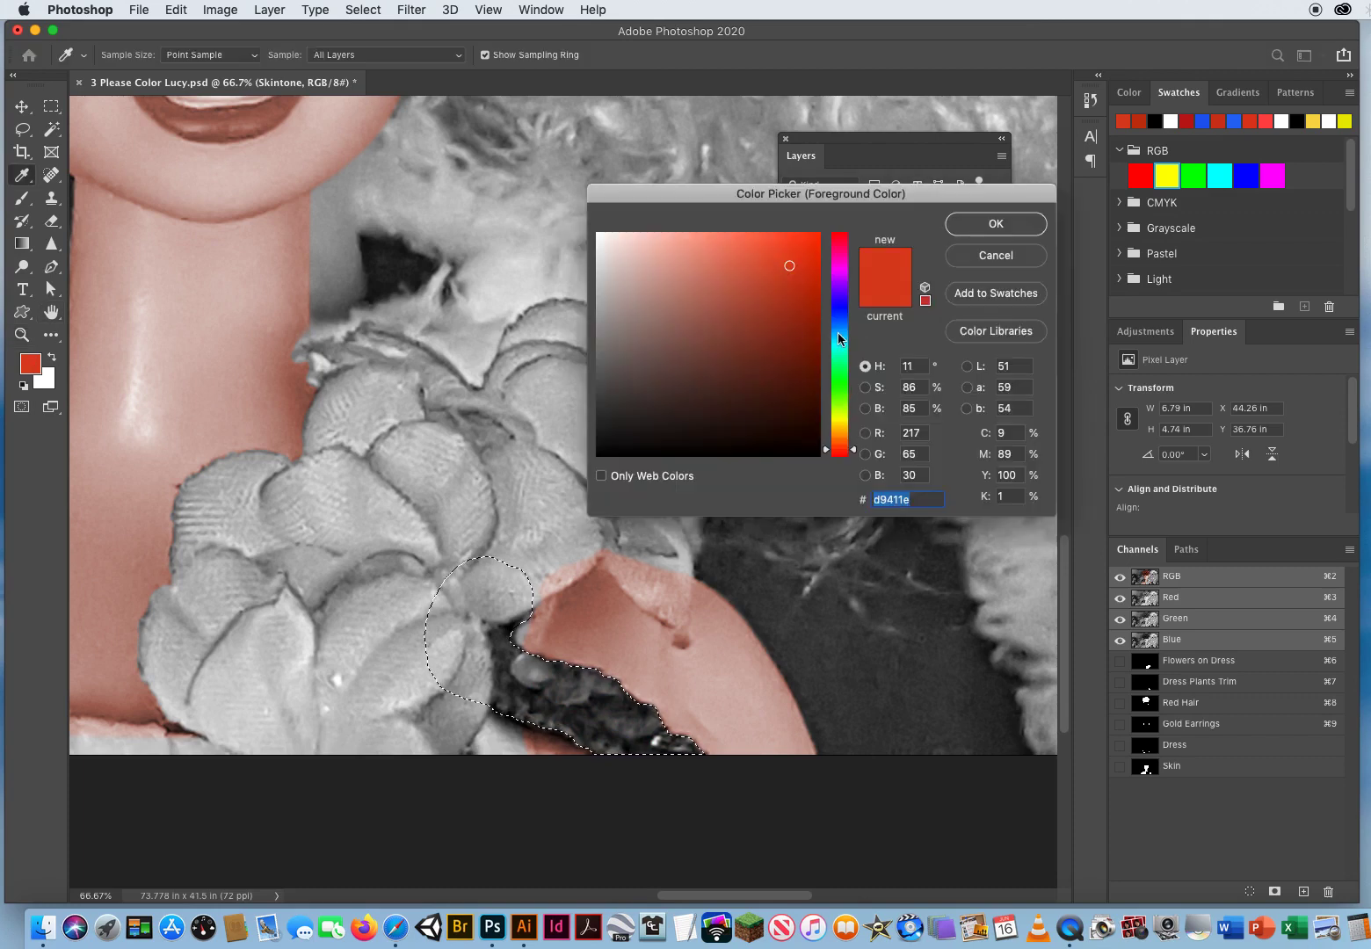
pyautogui.click(843, 381)
pyautogui.moveTo(791, 328); pyautogui.dragTo(809, 356)
pyautogui.click(971, 225)
pyautogui.press('z')
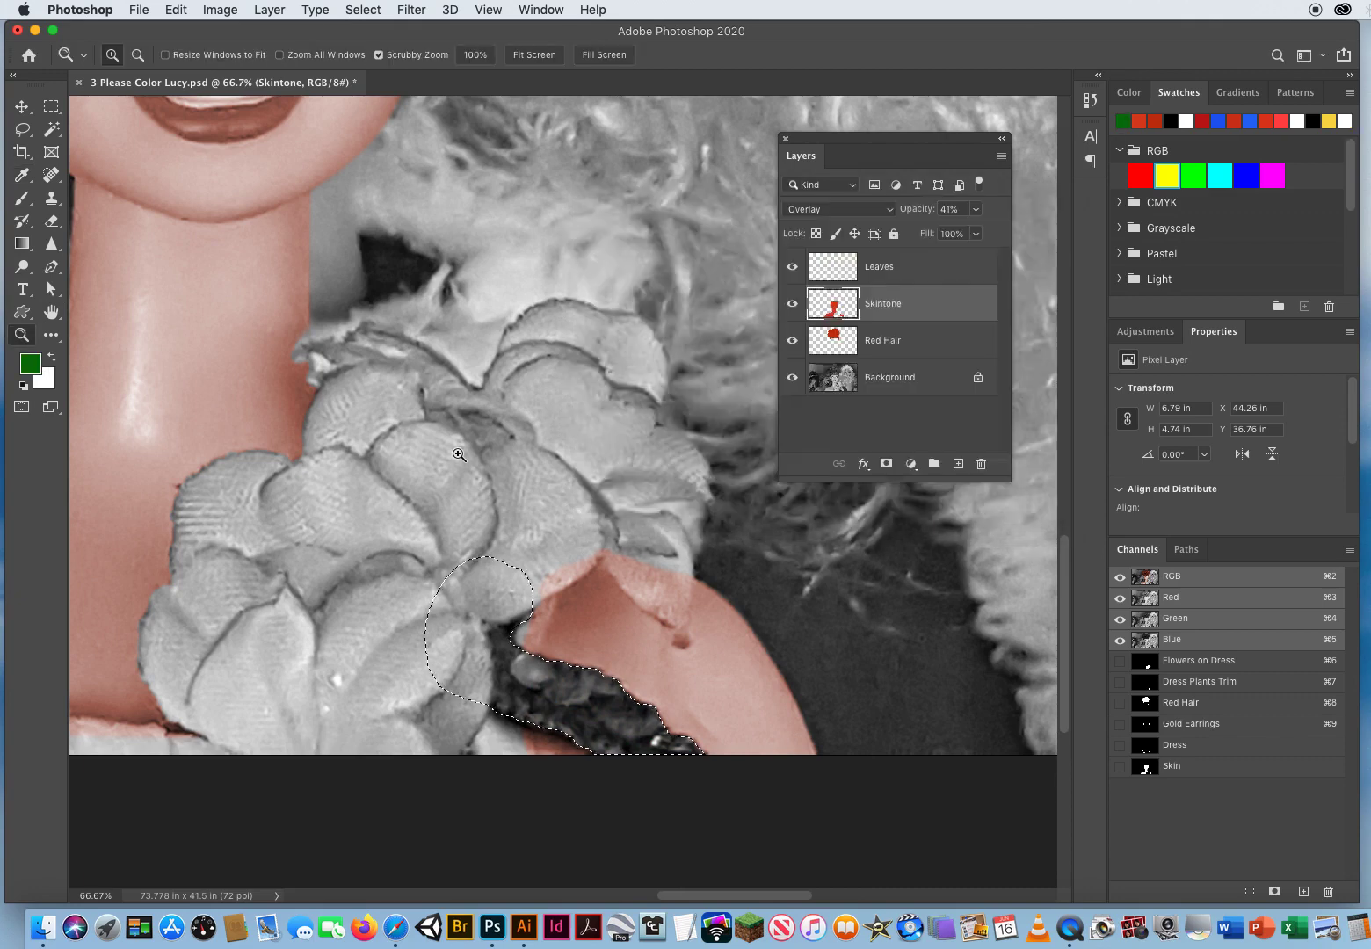
# - Fill the plant trim selection on the Leaves layer with the dark green foreground colour, and deselect
pyautogui.click(893, 271)
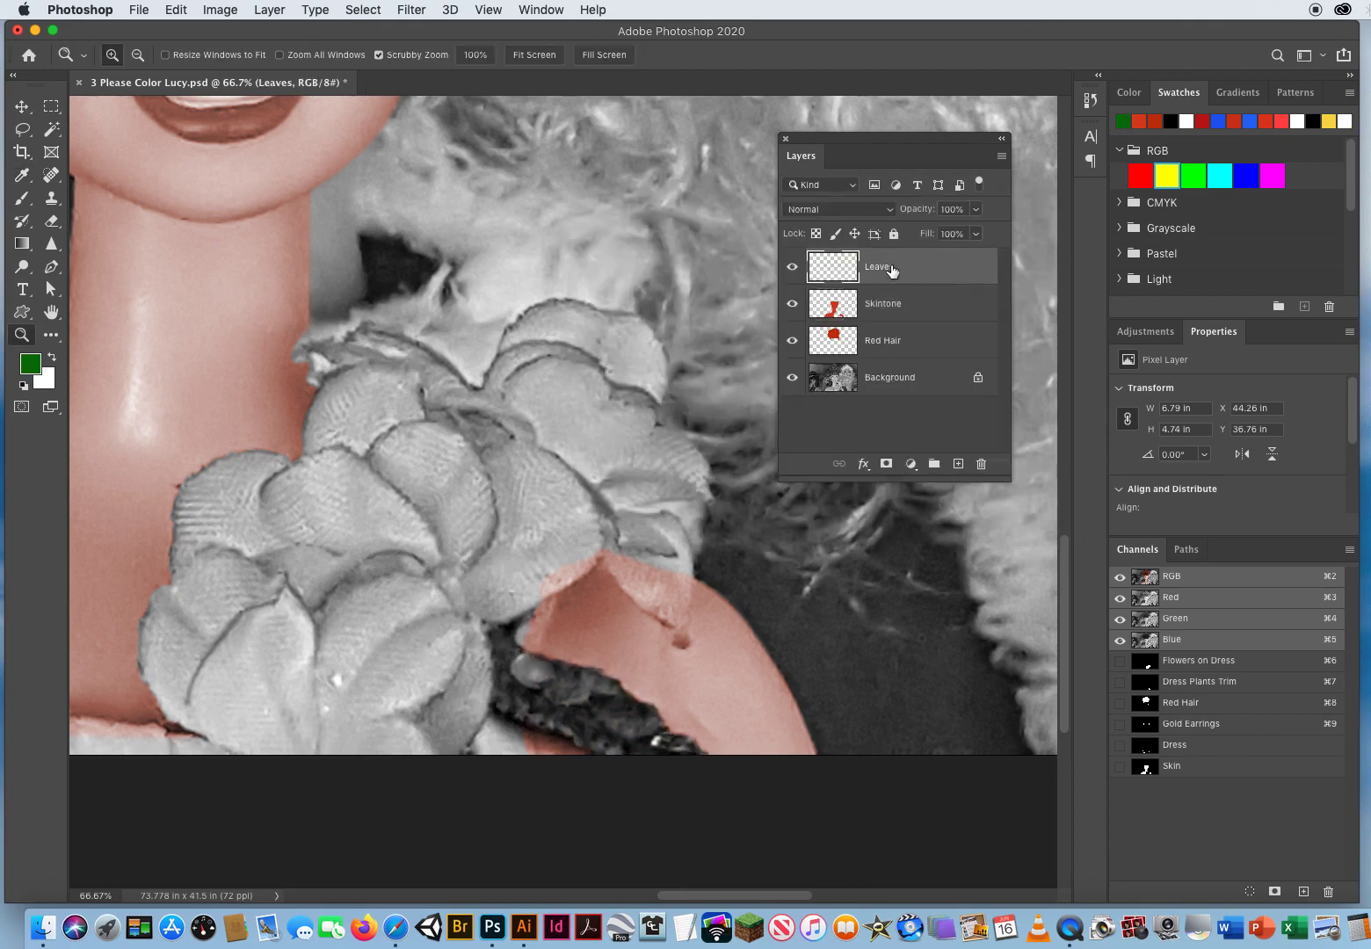
pyautogui.press('alt')
pyautogui.hotkey('alt', 'BackSpace')
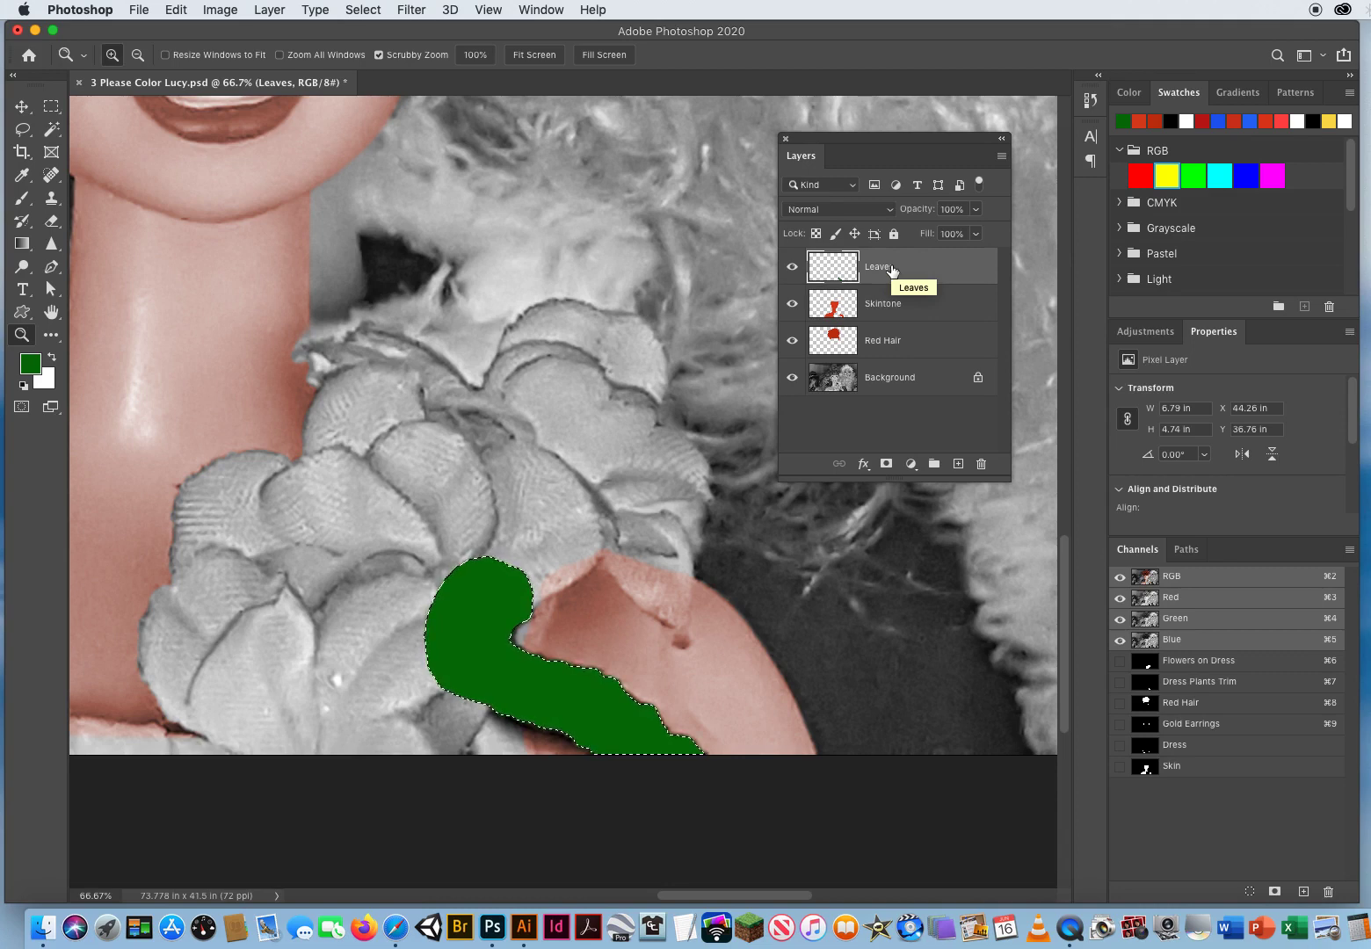
pyautogui.press('super+d')
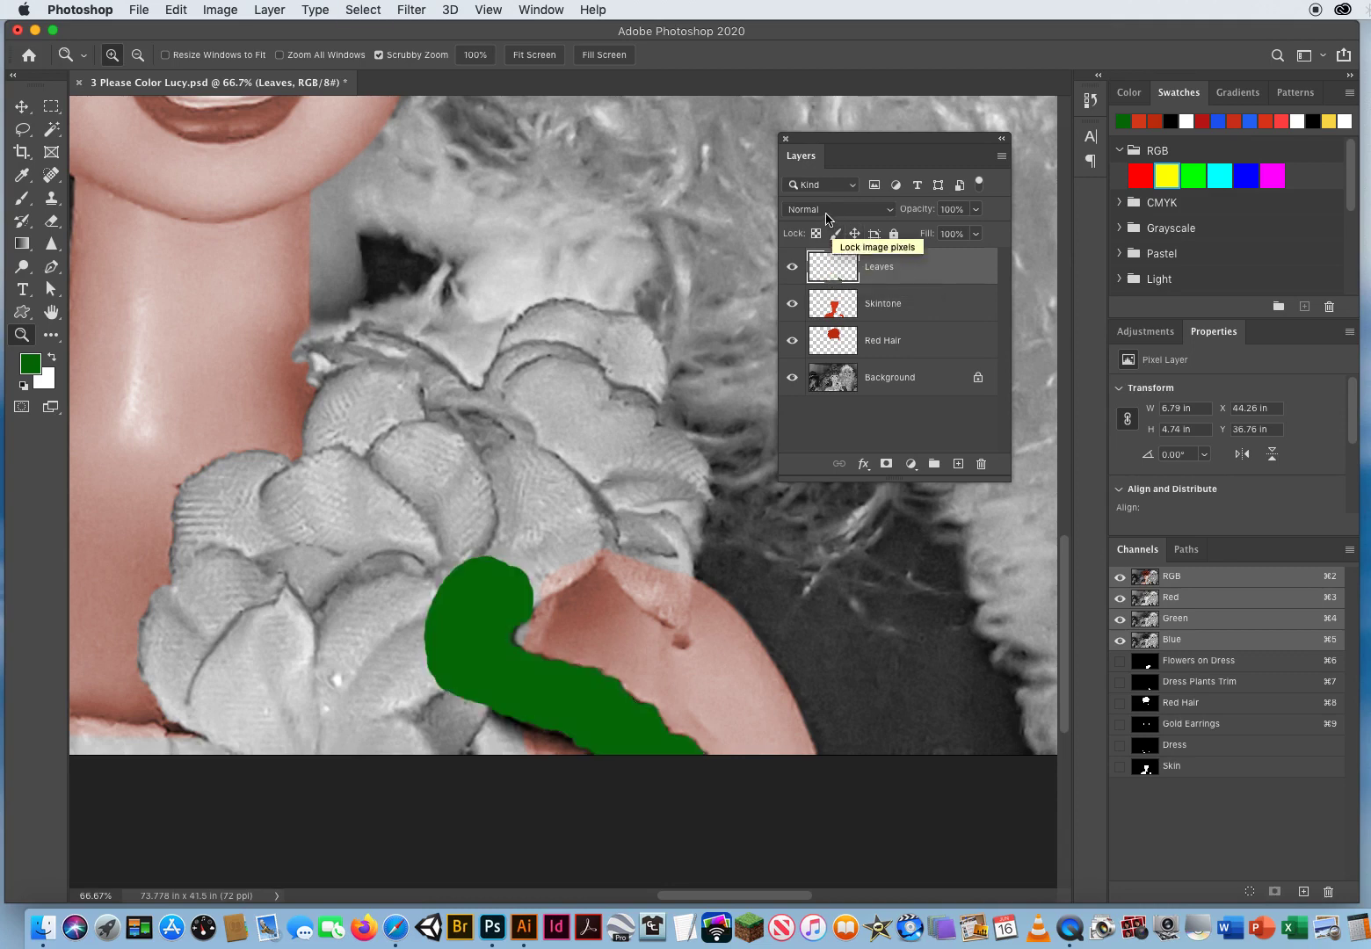
# - Set the Leaves layer's blend mode to Overlay and check the green trim beside the dress flowers
pyautogui.click(831, 209)
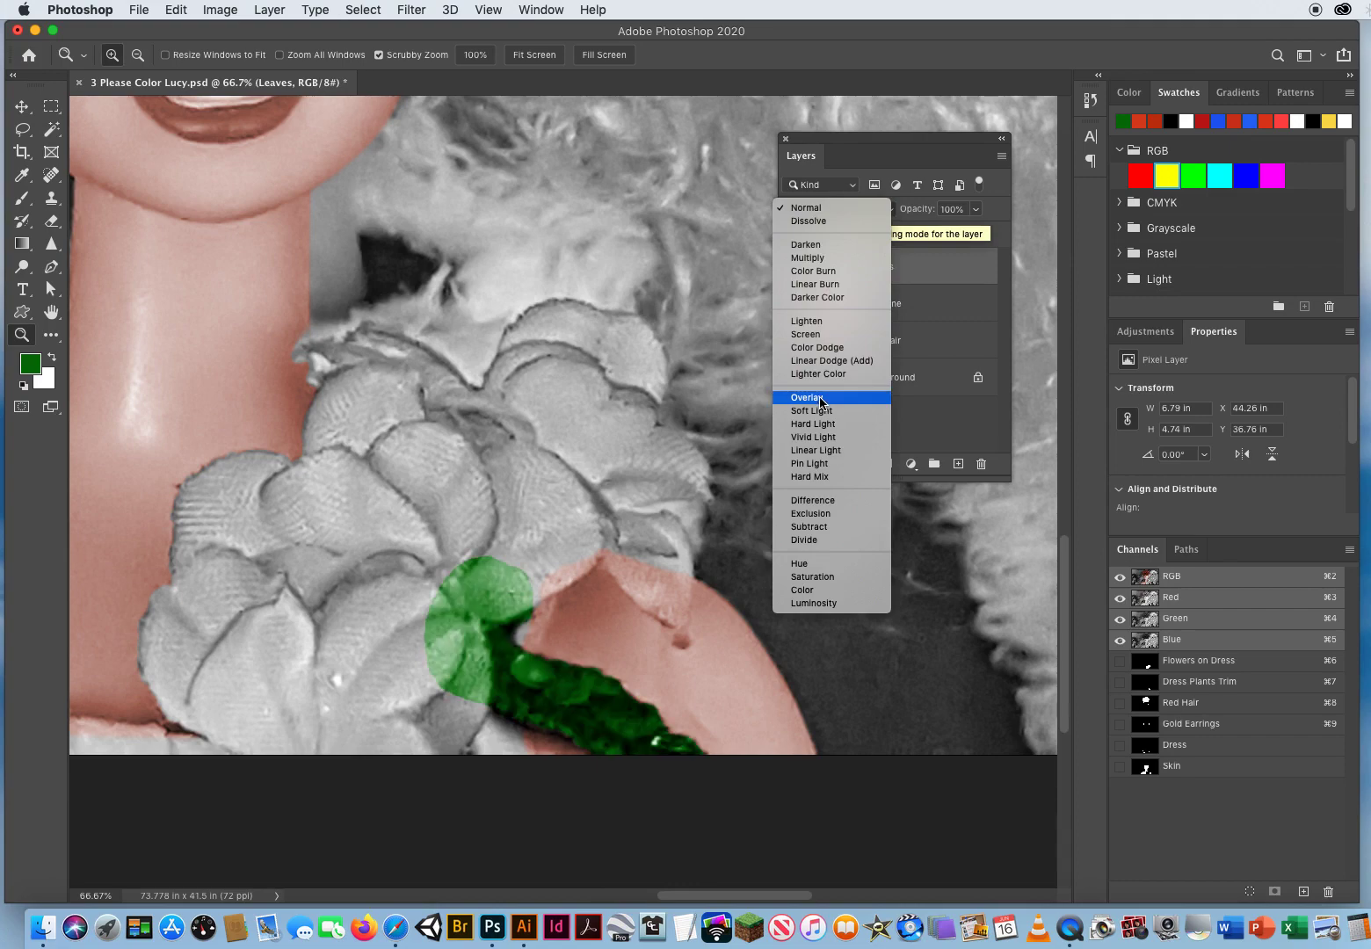
pyautogui.click(821, 400)
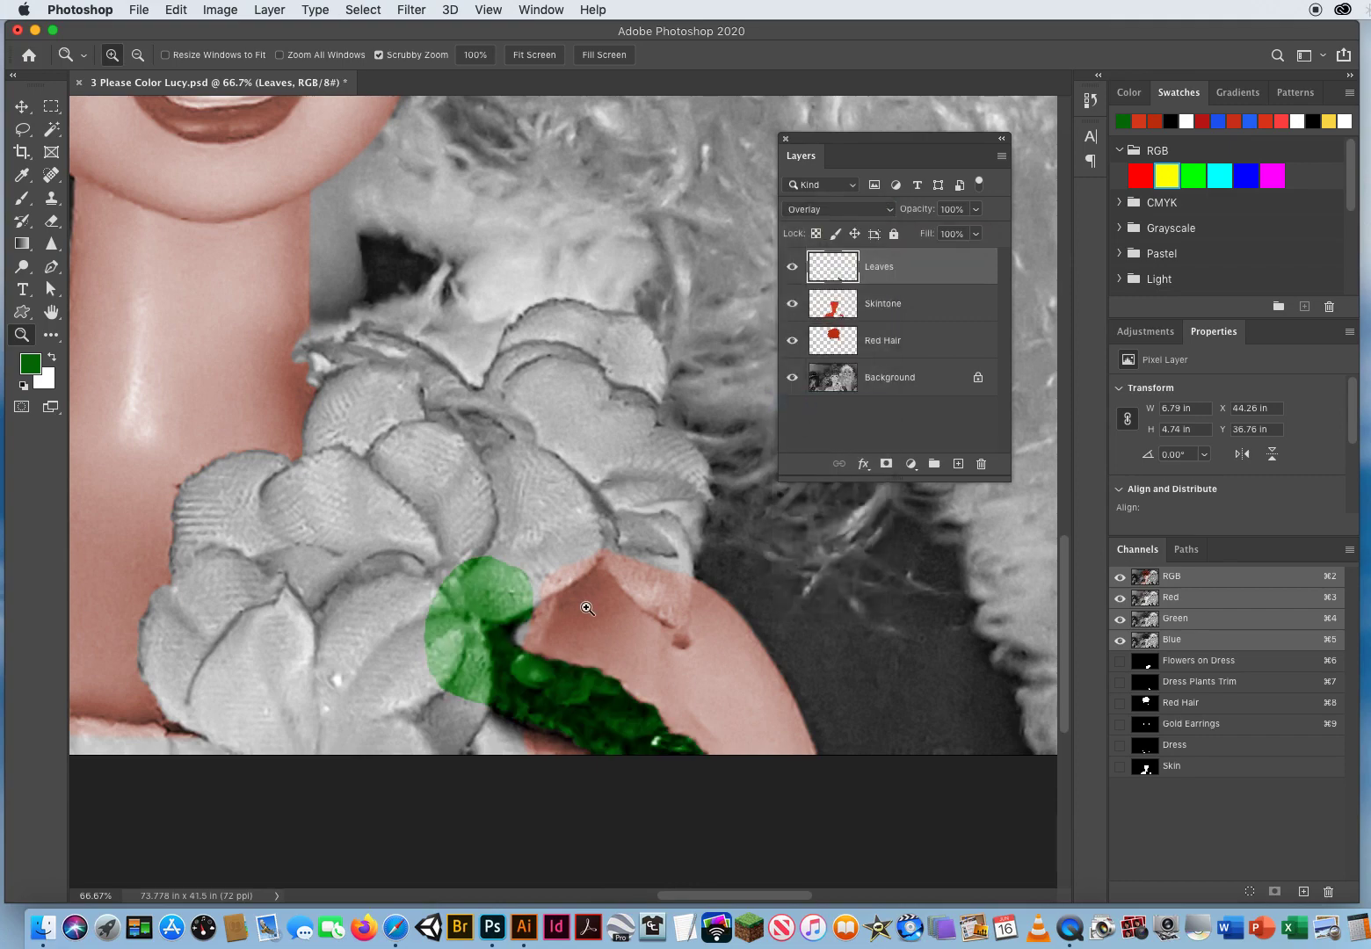
pyautogui.moveTo(555, 626); pyautogui.dragTo(435, 429)
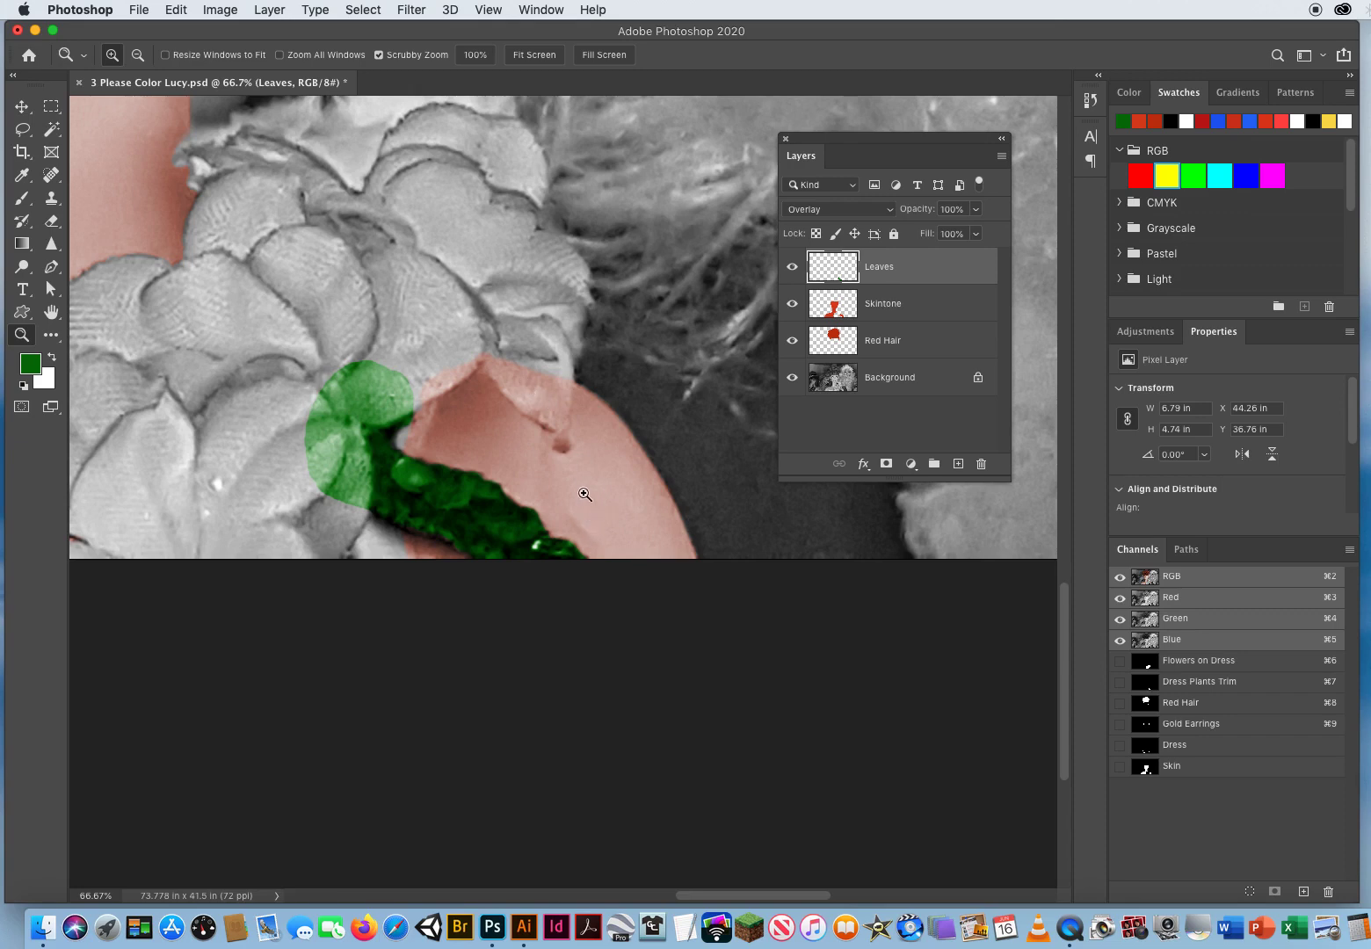
pyautogui.scroll(3, 444, 414)
pyautogui.hscroll(-3, 444, 413)
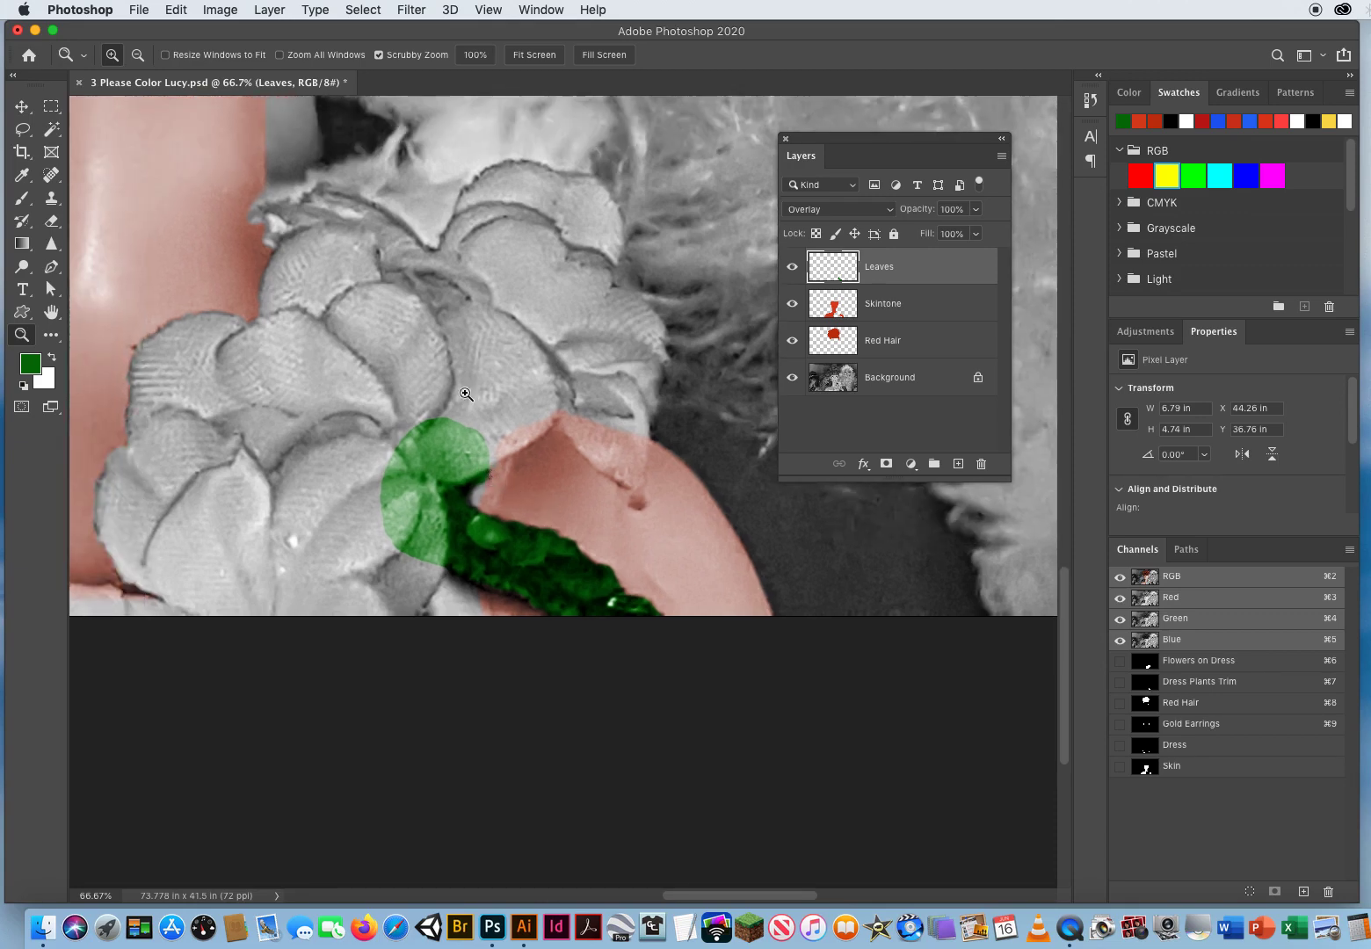
# - Load the Flowers on Dress channel as a new selection and delete the green colour inside it from the Leaves layer
pyautogui.click(363, 9)
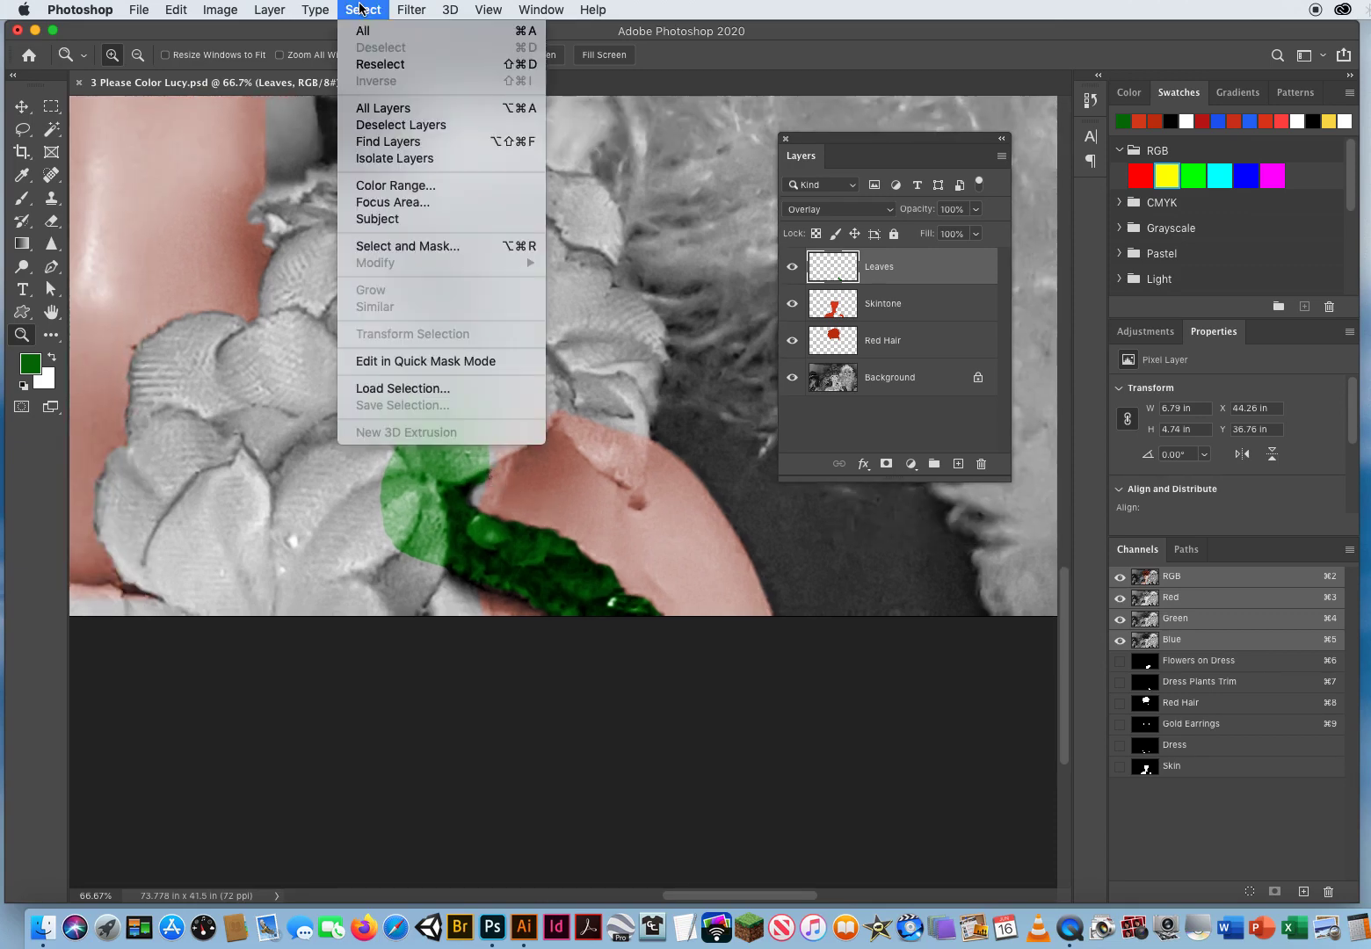
pyautogui.click(382, 389)
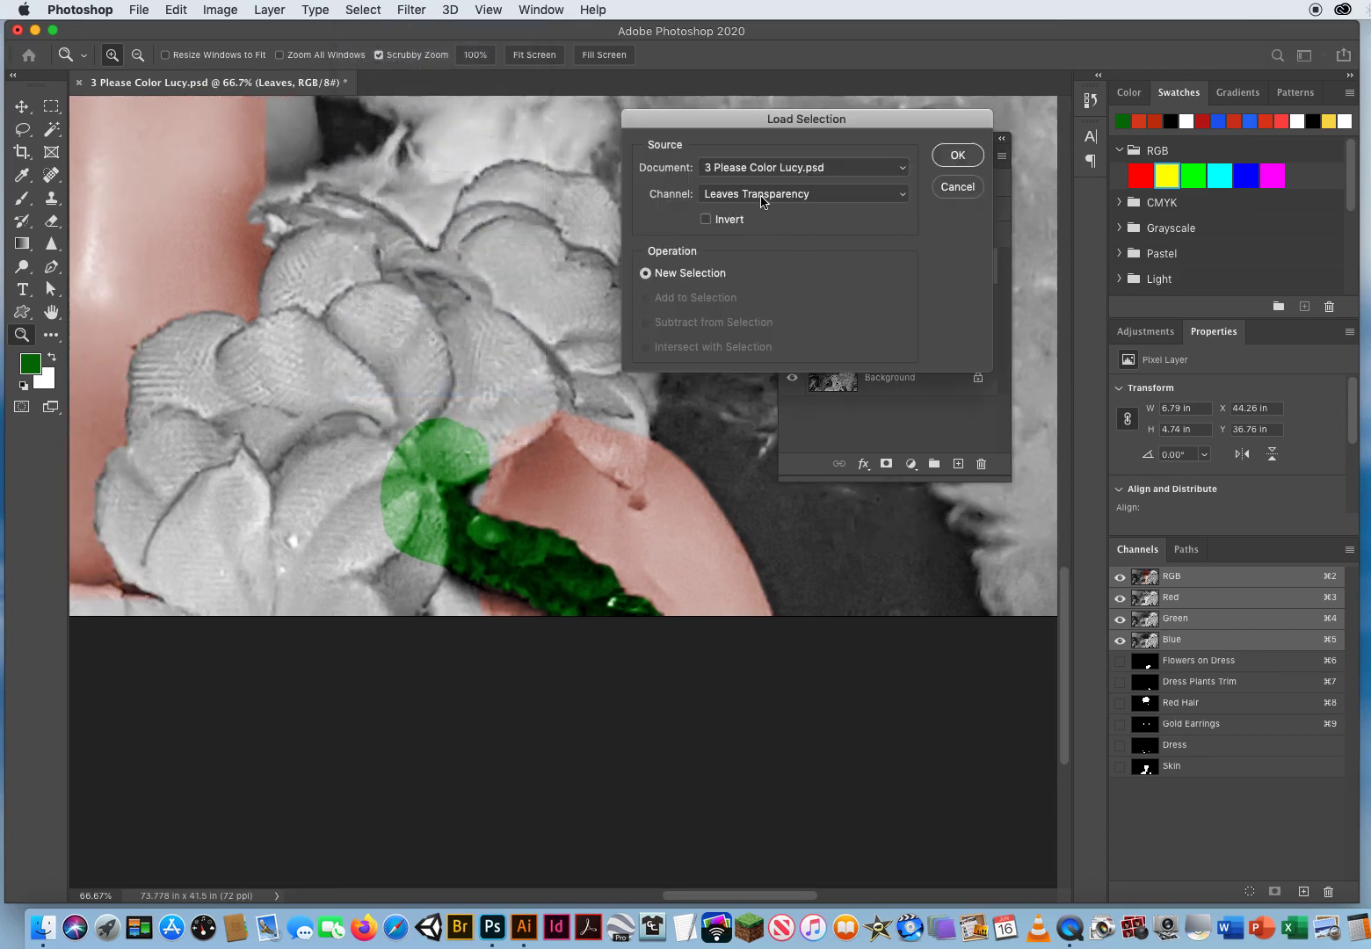
pyautogui.click(756, 195)
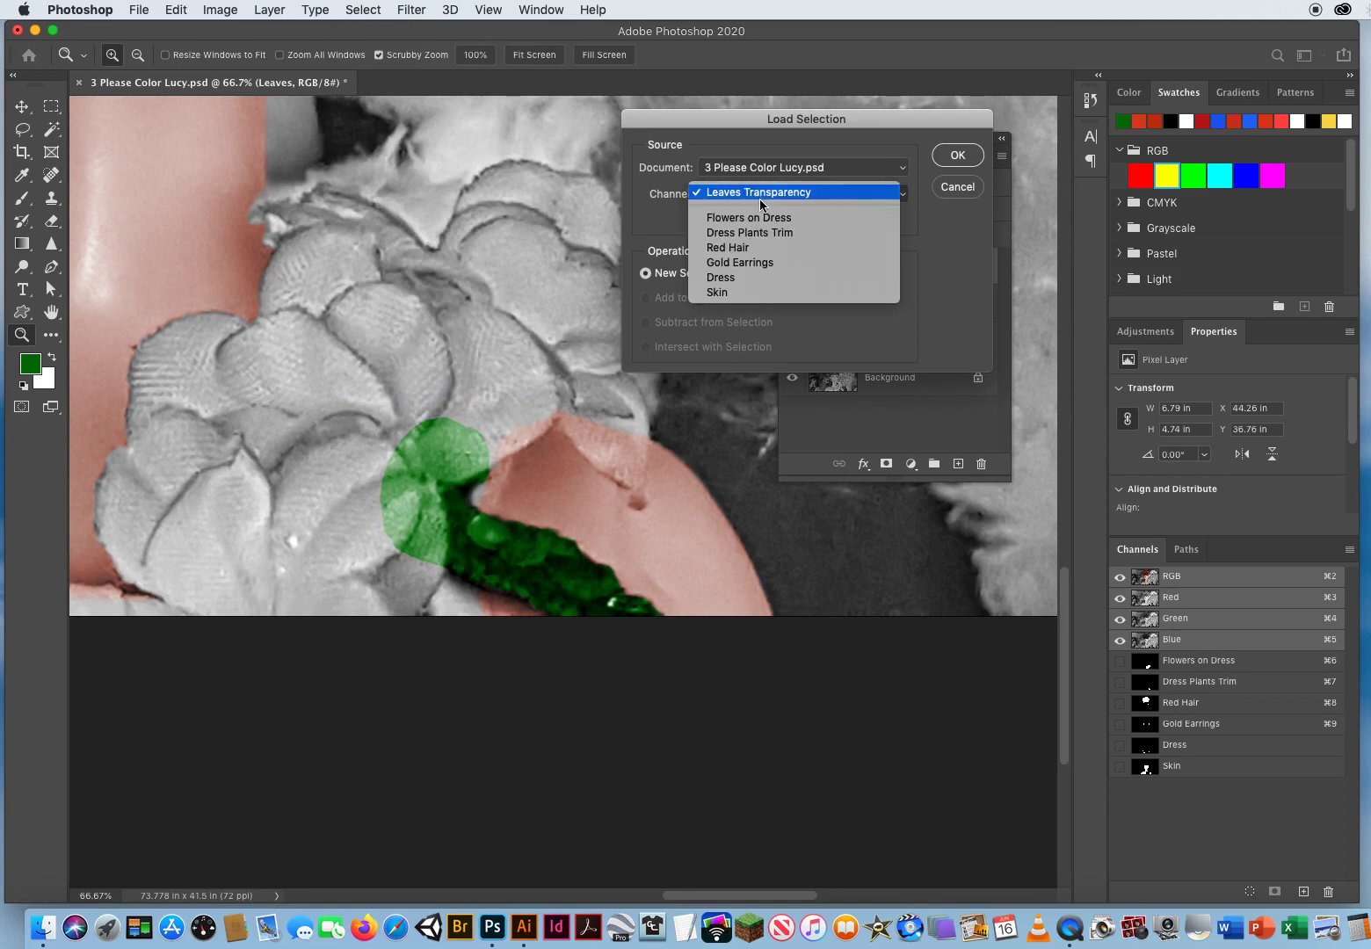
pyautogui.click(768, 220)
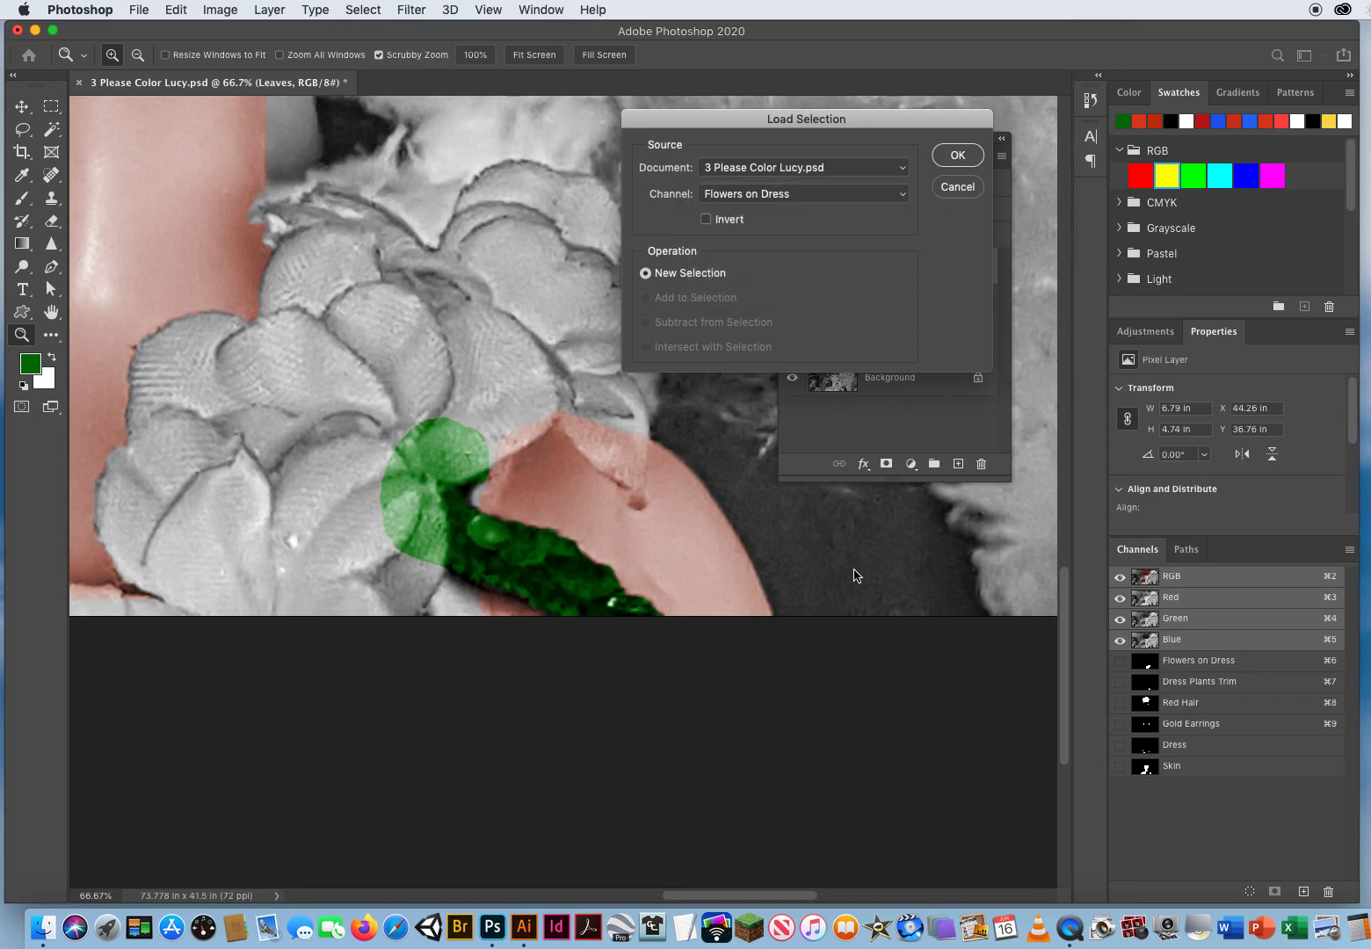
pyautogui.click(958, 155)
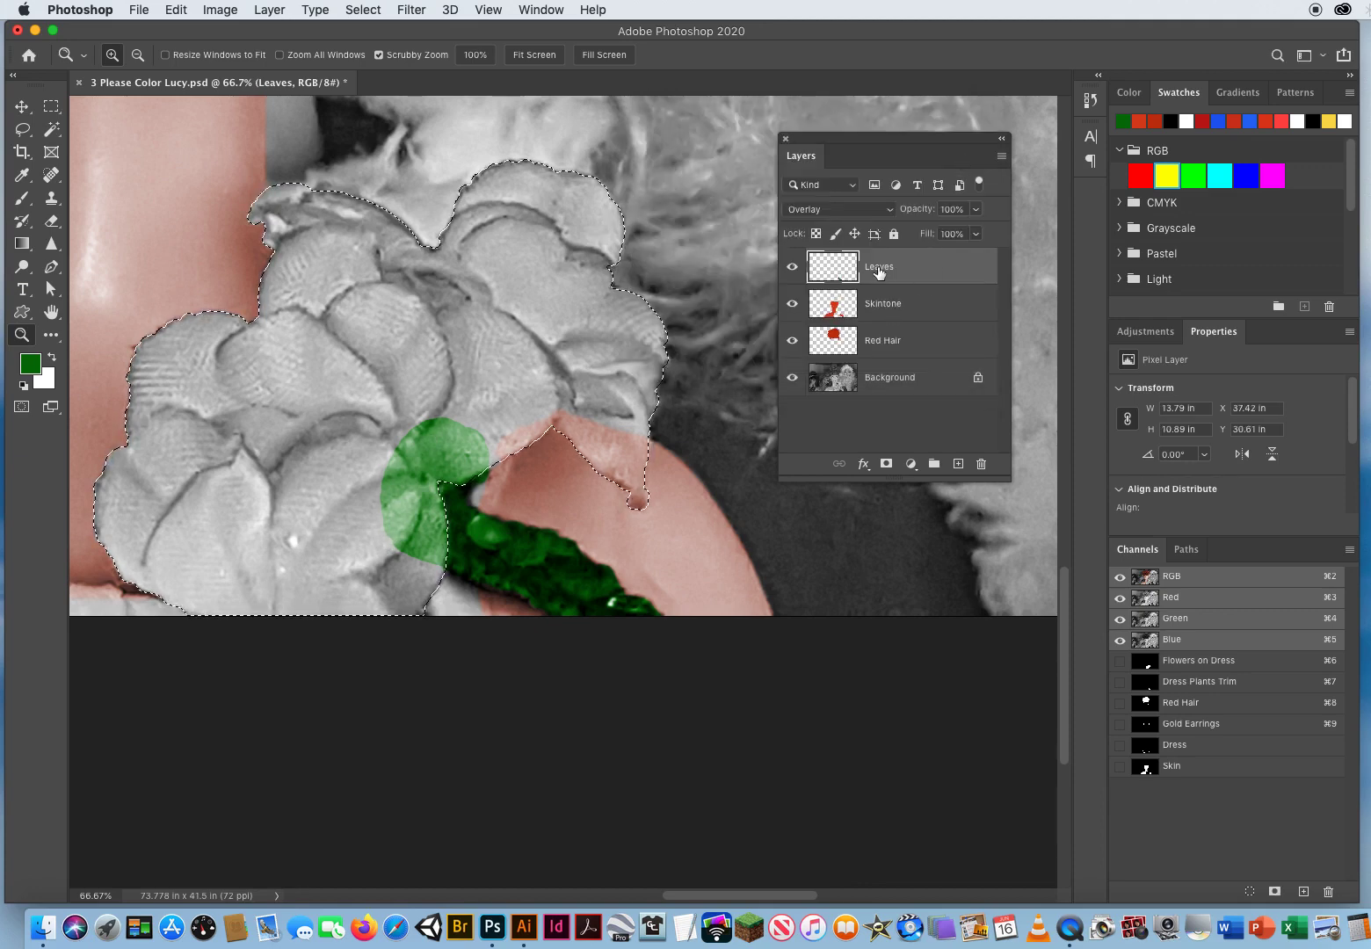
pyautogui.press('BackSpace')
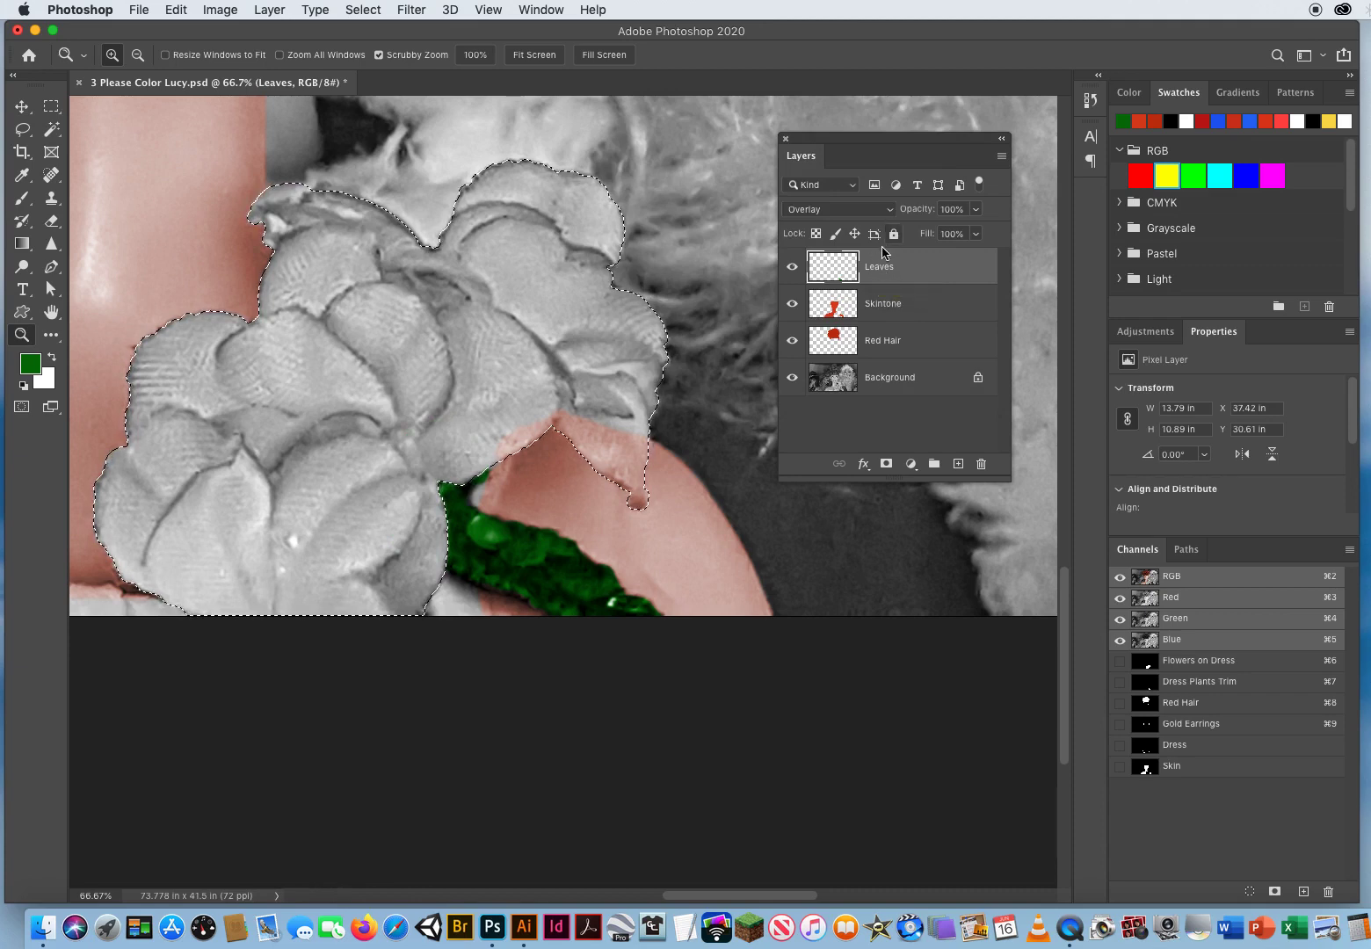
# - Delete the skin colour overlapping the selected dress flowers from the Skintone layer, and deselect
pyautogui.click(870, 303)
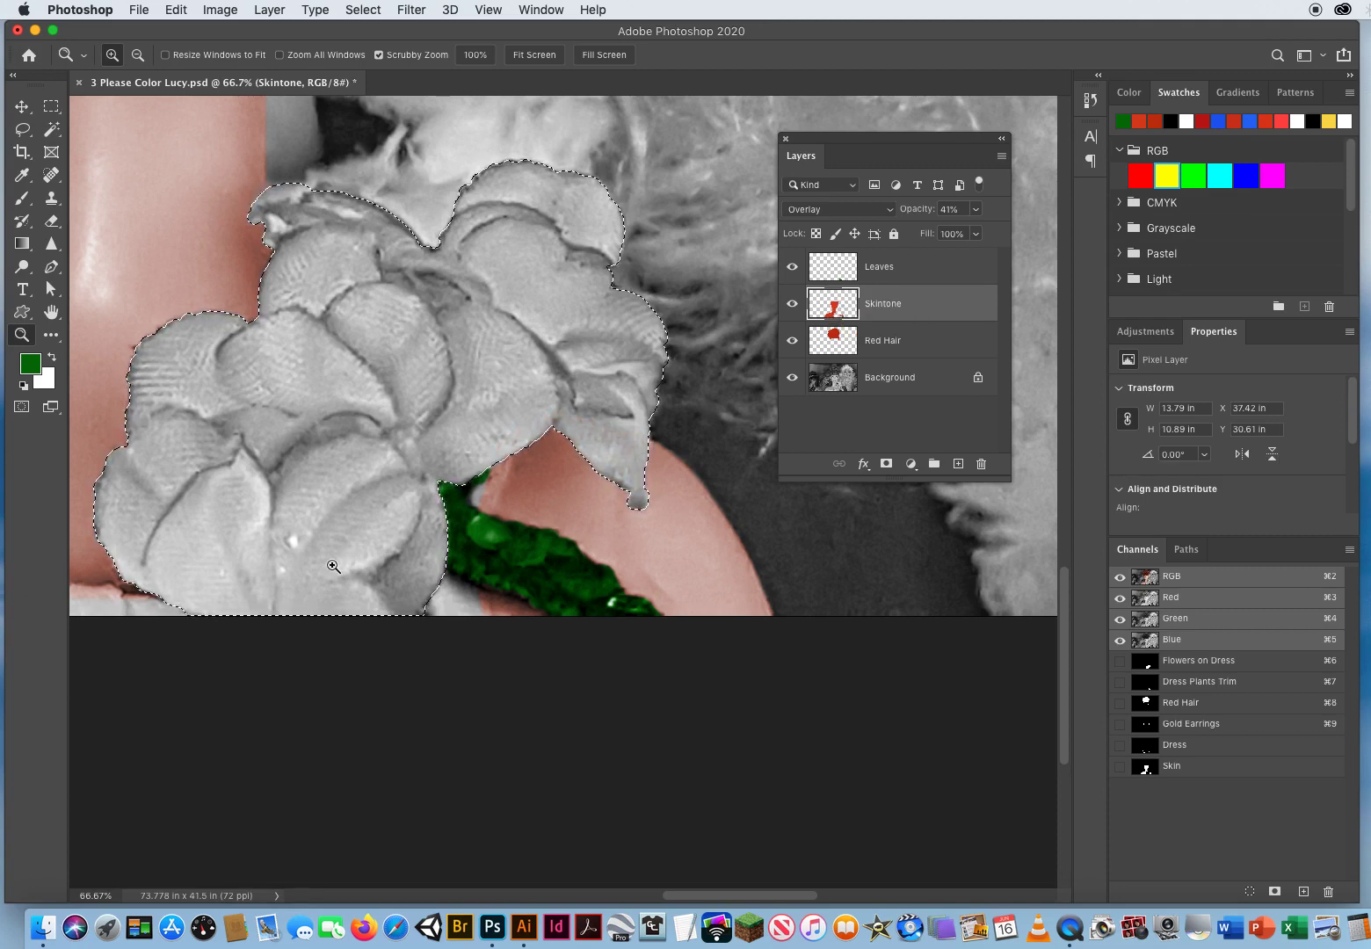
pyautogui.hscroll(-10, 335, 570)
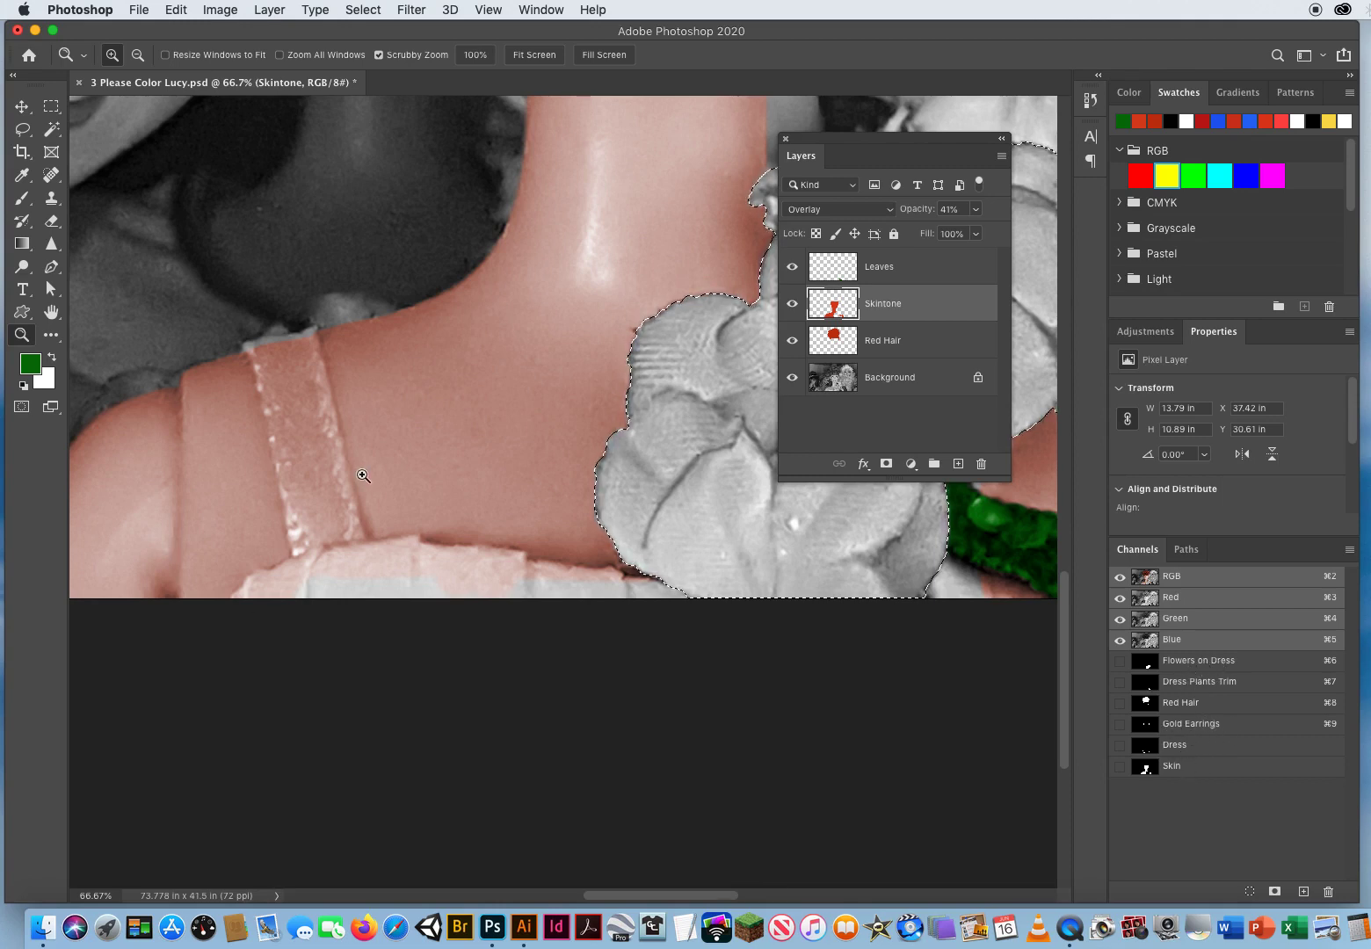
pyautogui.moveTo(527, 451); pyautogui.dragTo(449, 448)
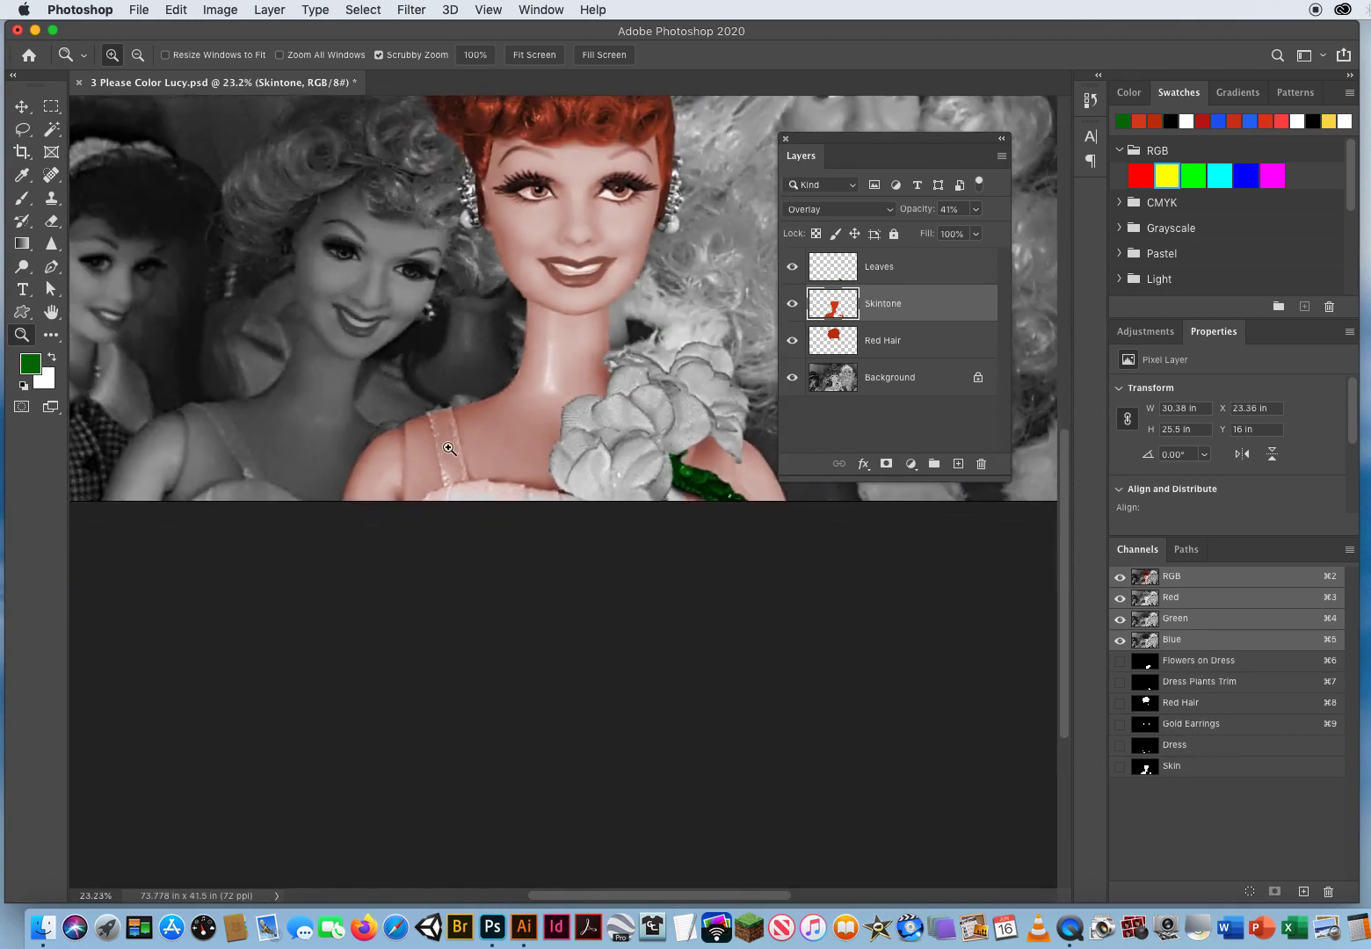
# - Bring the whole photo into view, switch to the Move tool and shift the floating Layers palette to uncover more of the image
pyautogui.moveTo(529, 405); pyautogui.dragTo(505, 401)
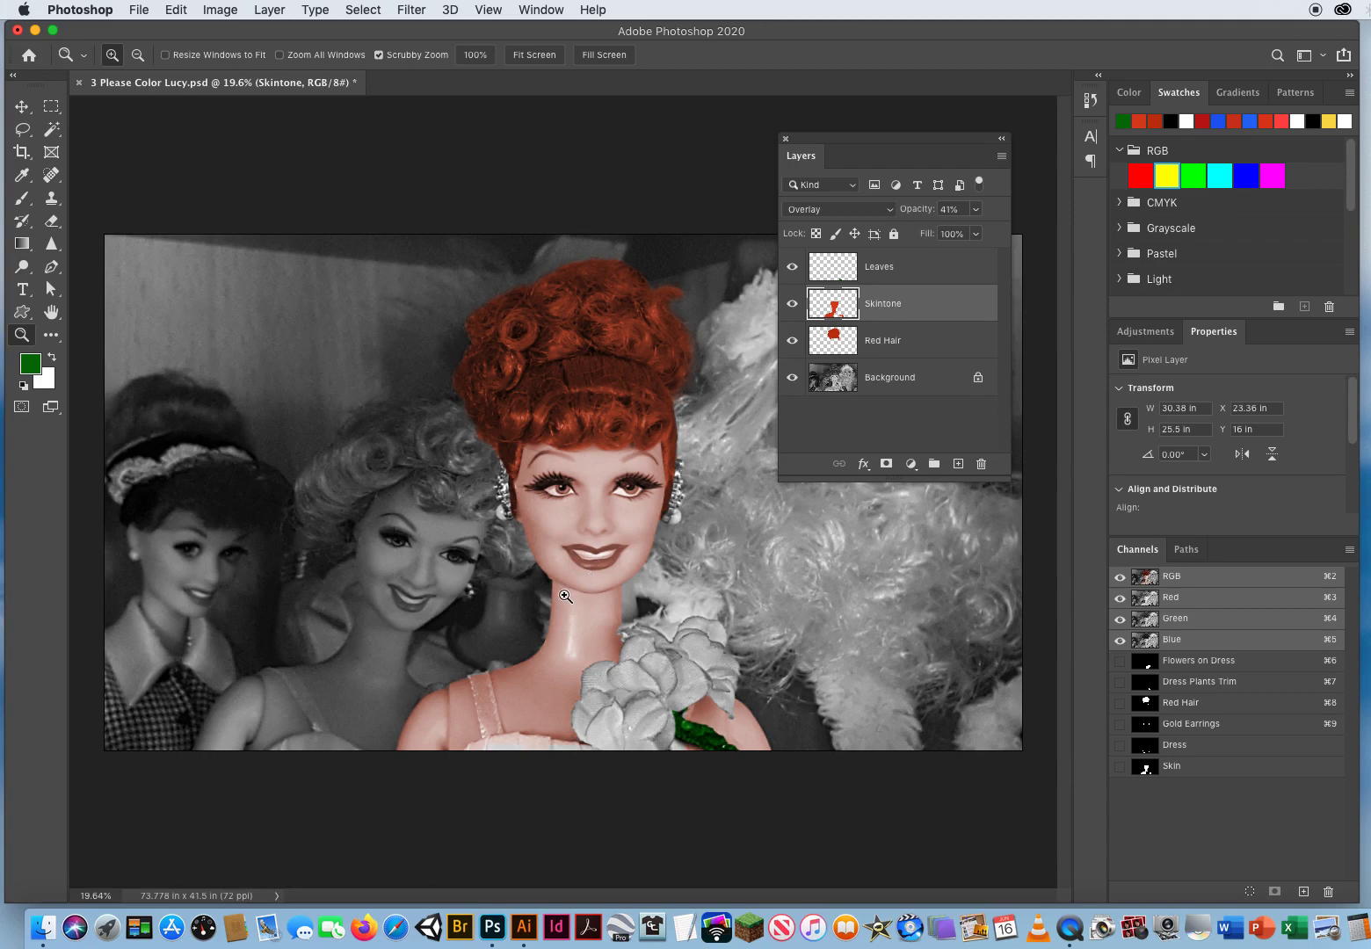
pyautogui.click(21, 107)
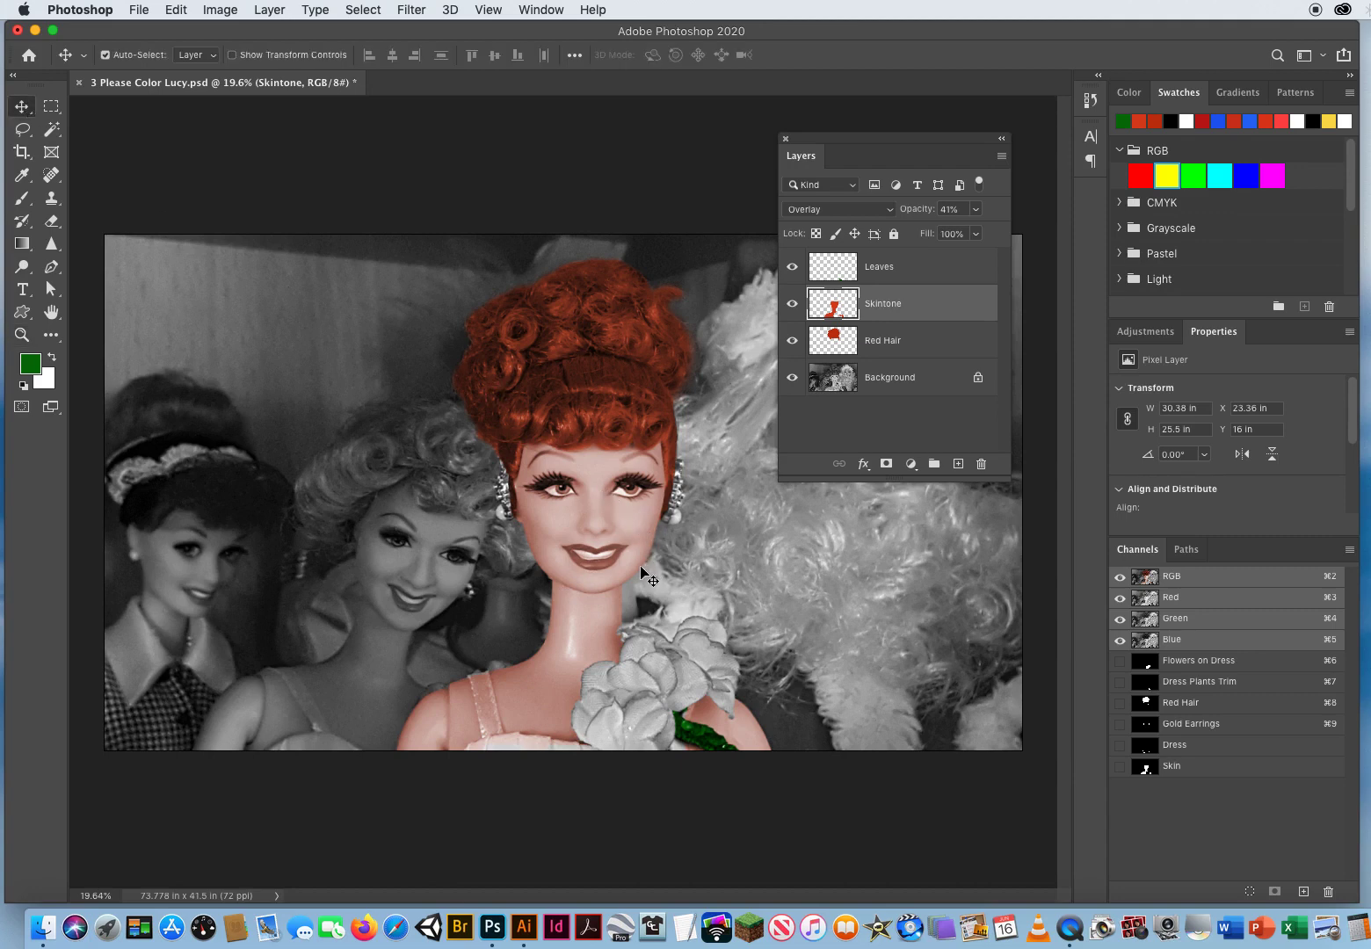
pyautogui.moveTo(826, 139); pyautogui.dragTo(854, 128)
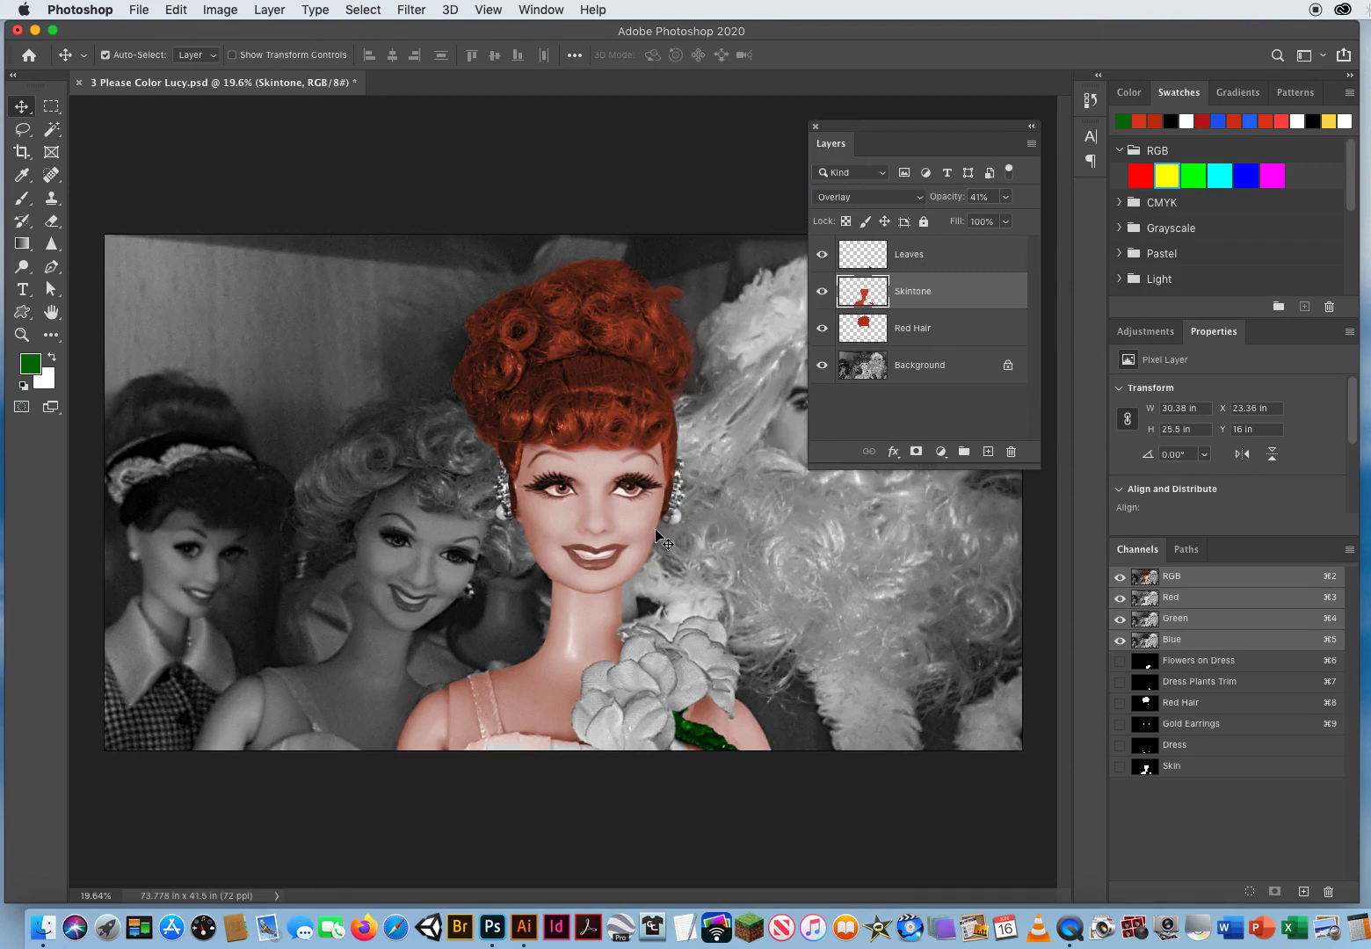